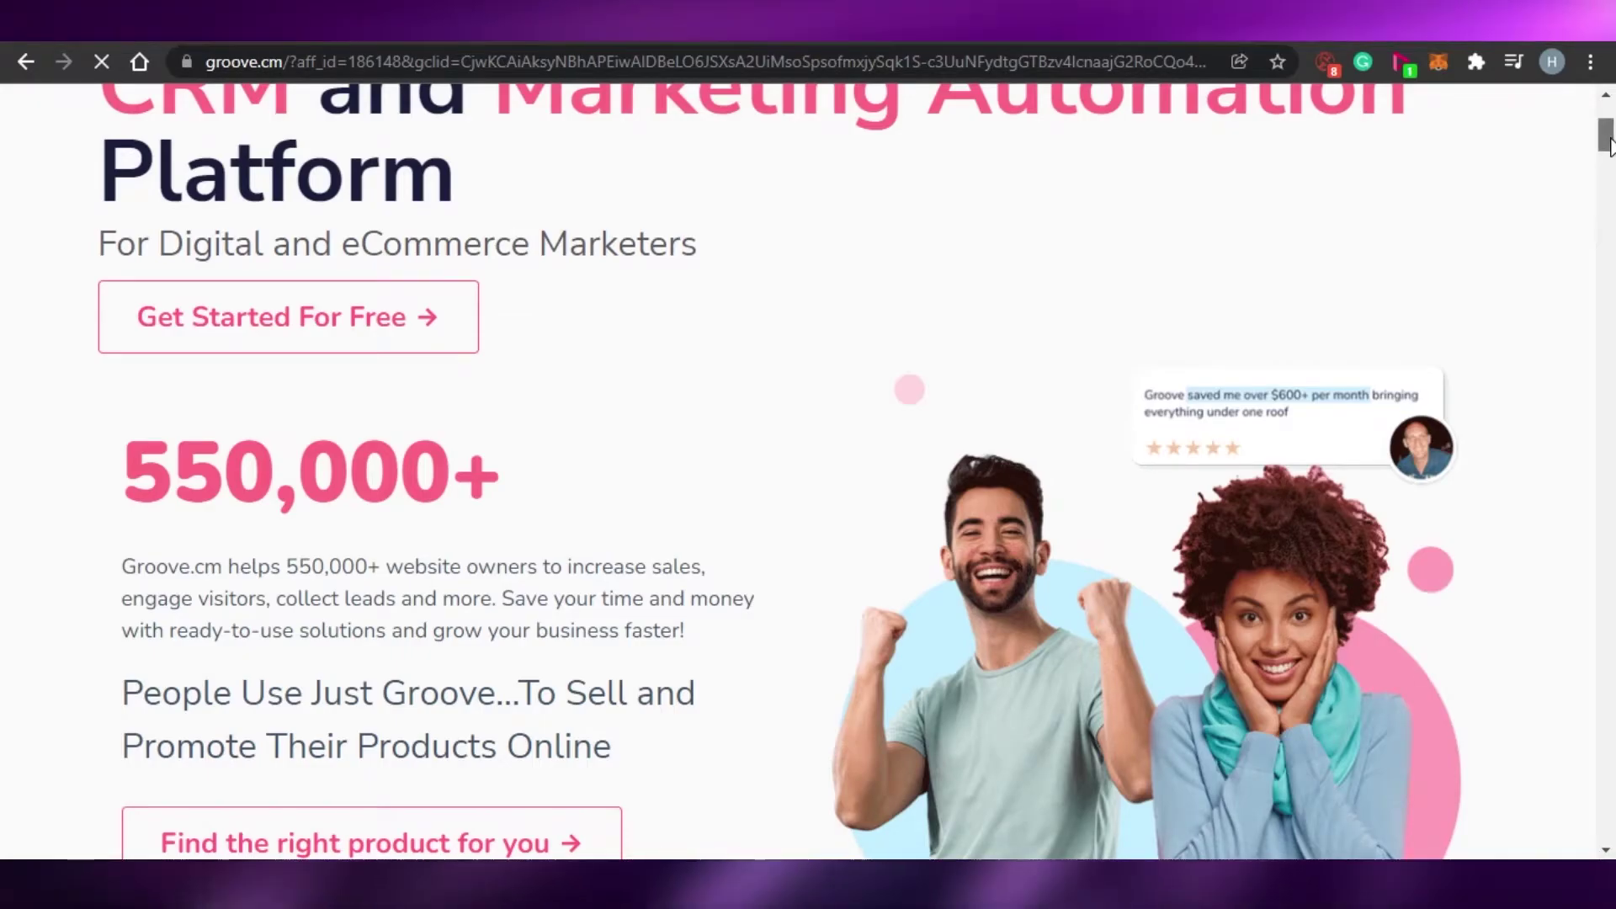
Step: Look through the Groove.cm home page, from the headline and intro video to the list of included apps
scroll(1609, 148, "down", 10)
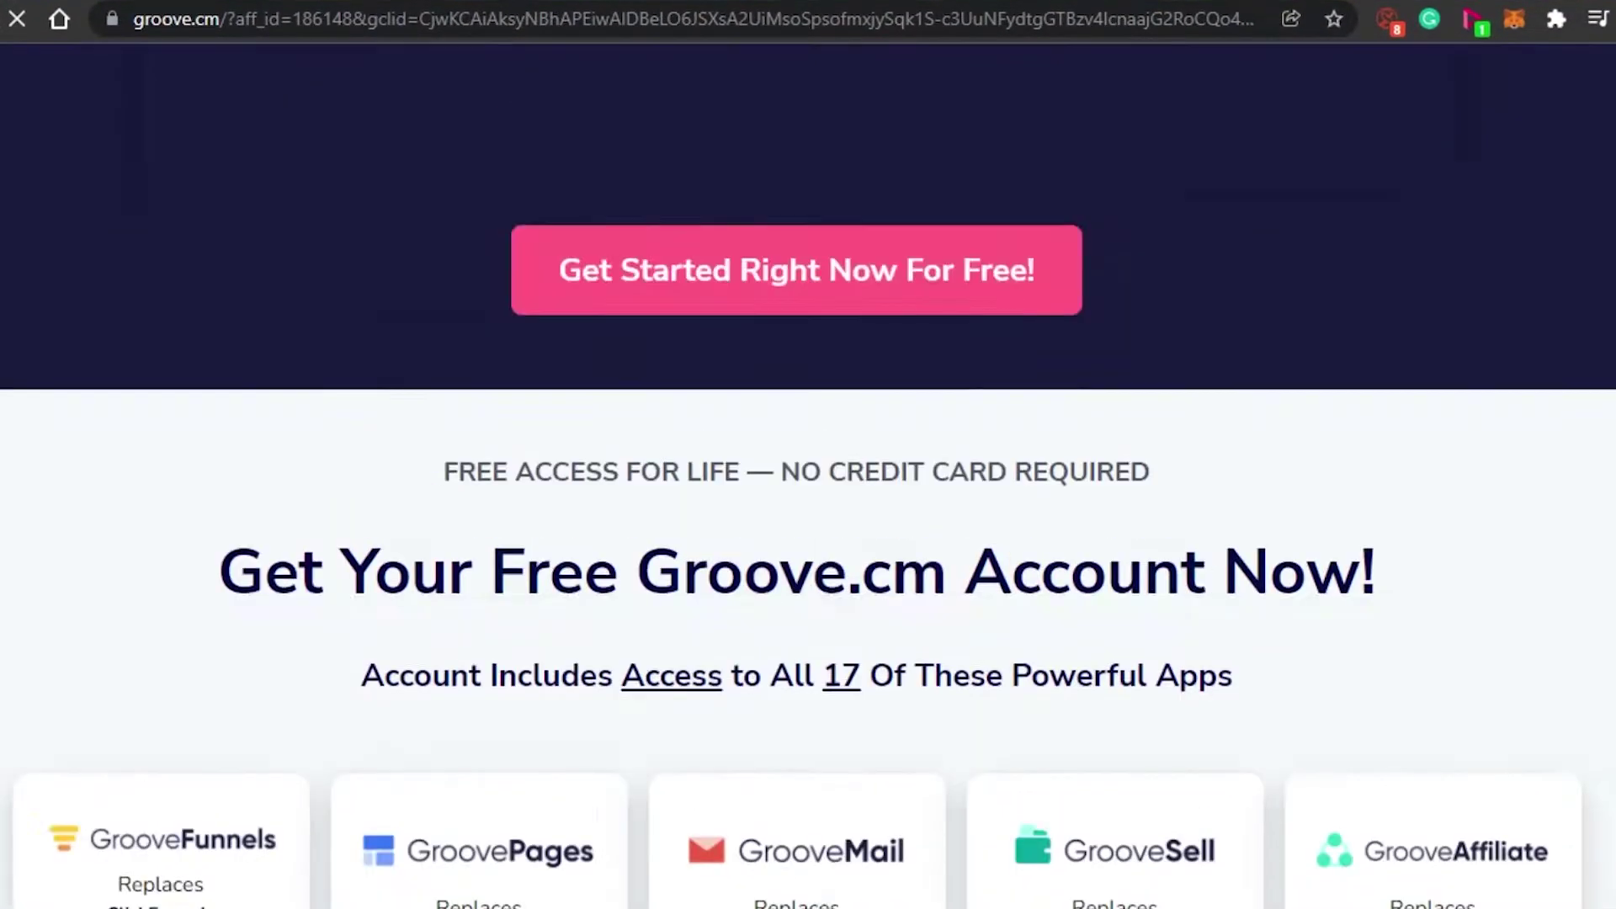
scroll(808, 475, "up", 10)
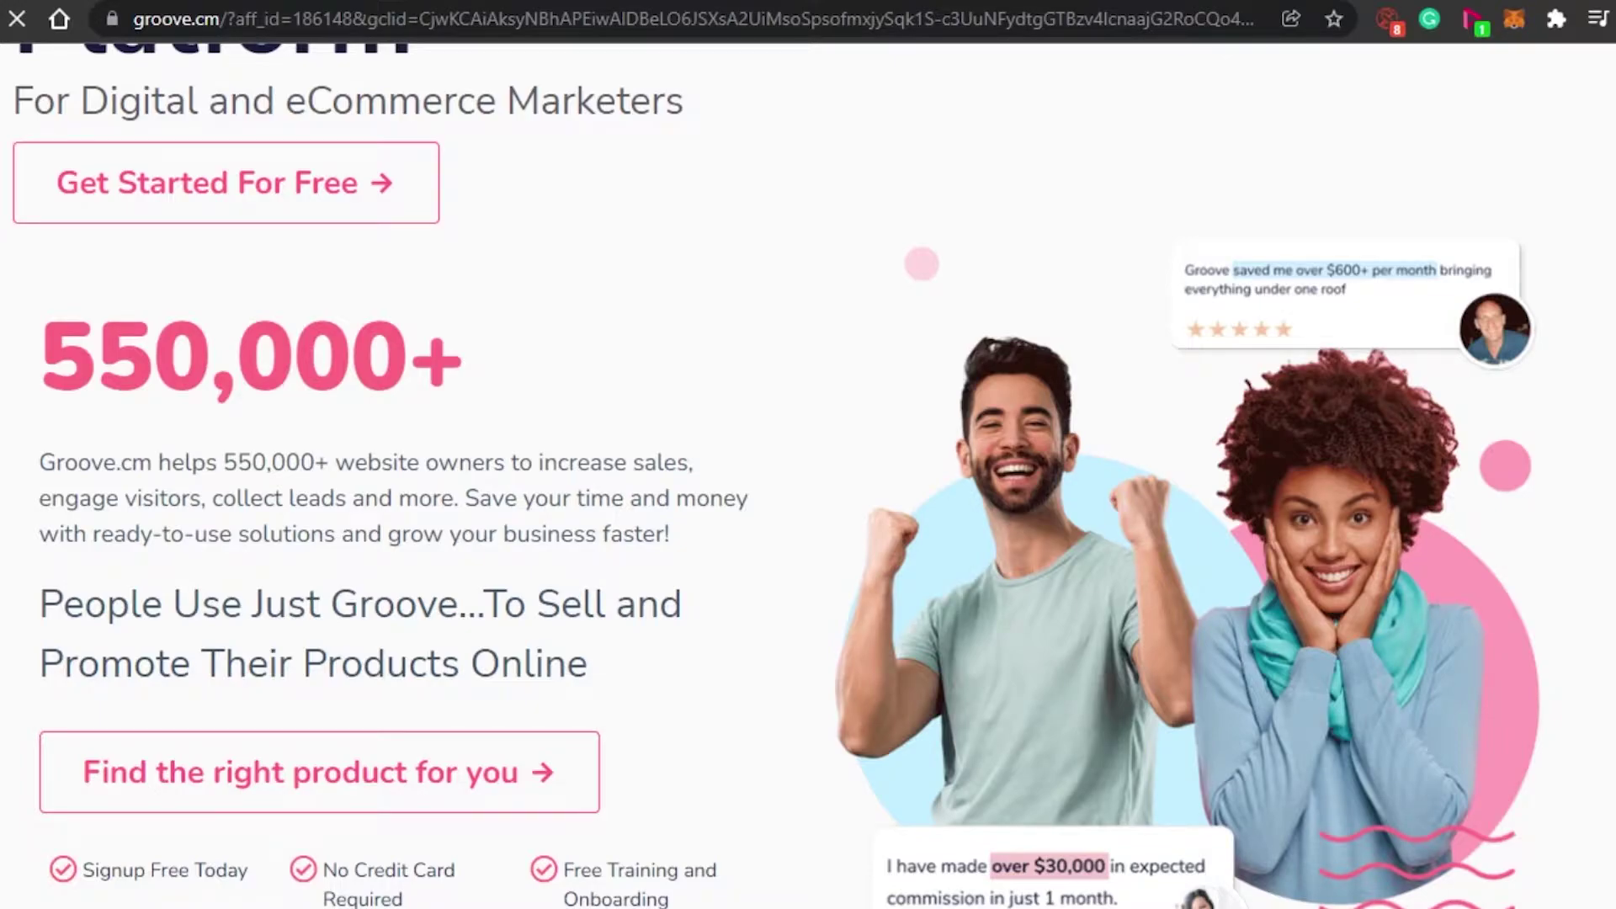
scroll(808, 475, "up", 5)
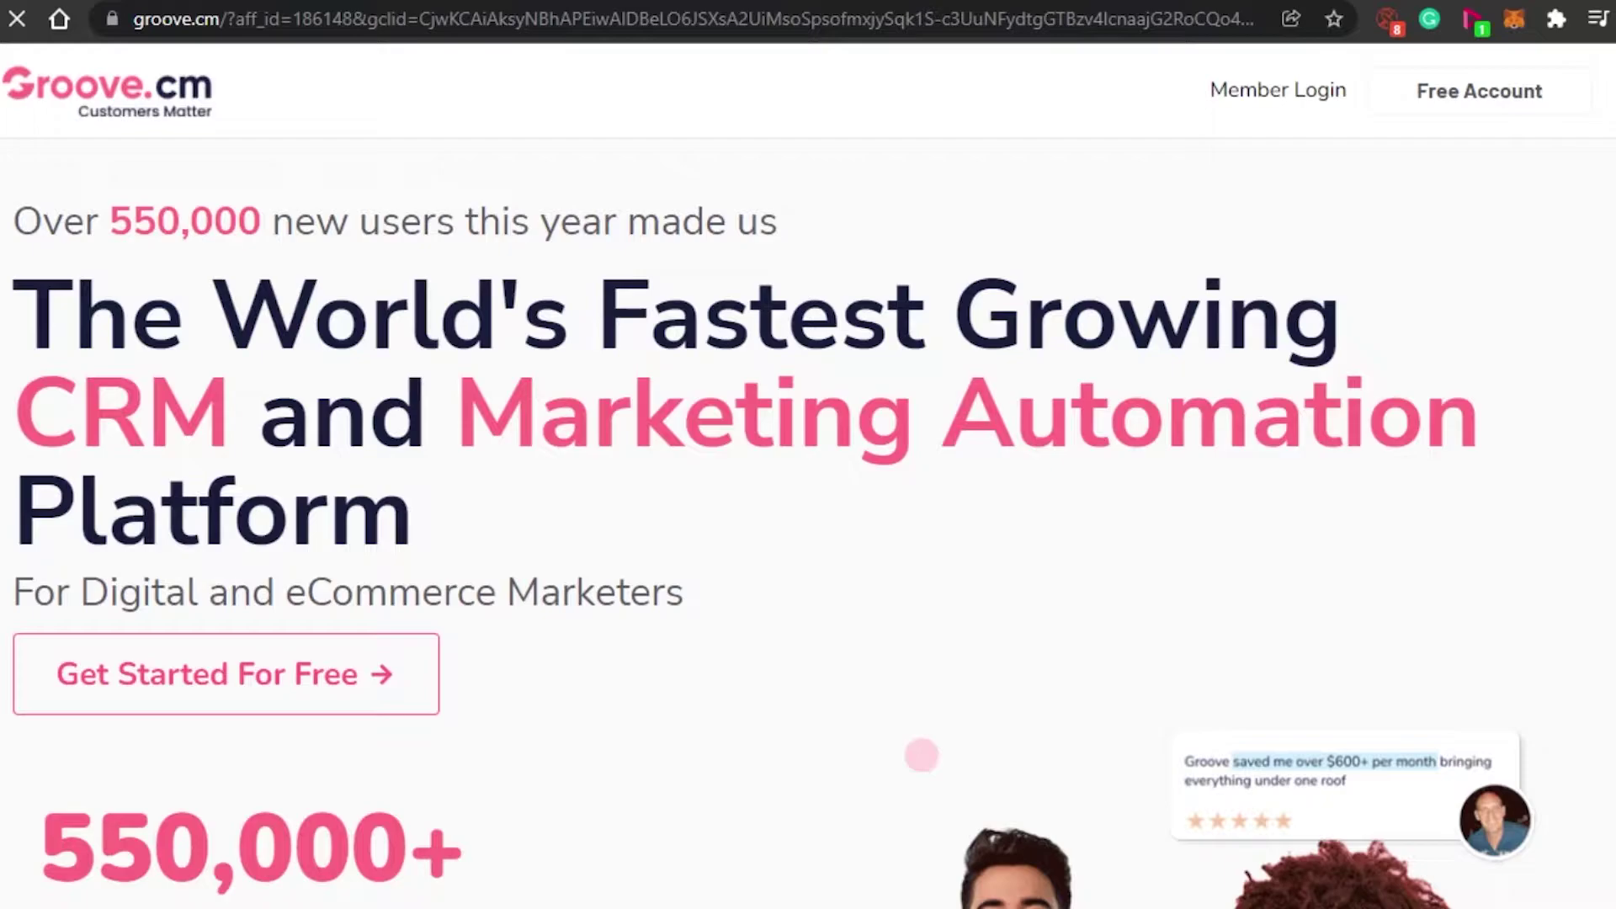
scroll(921, 755, "down", 20)
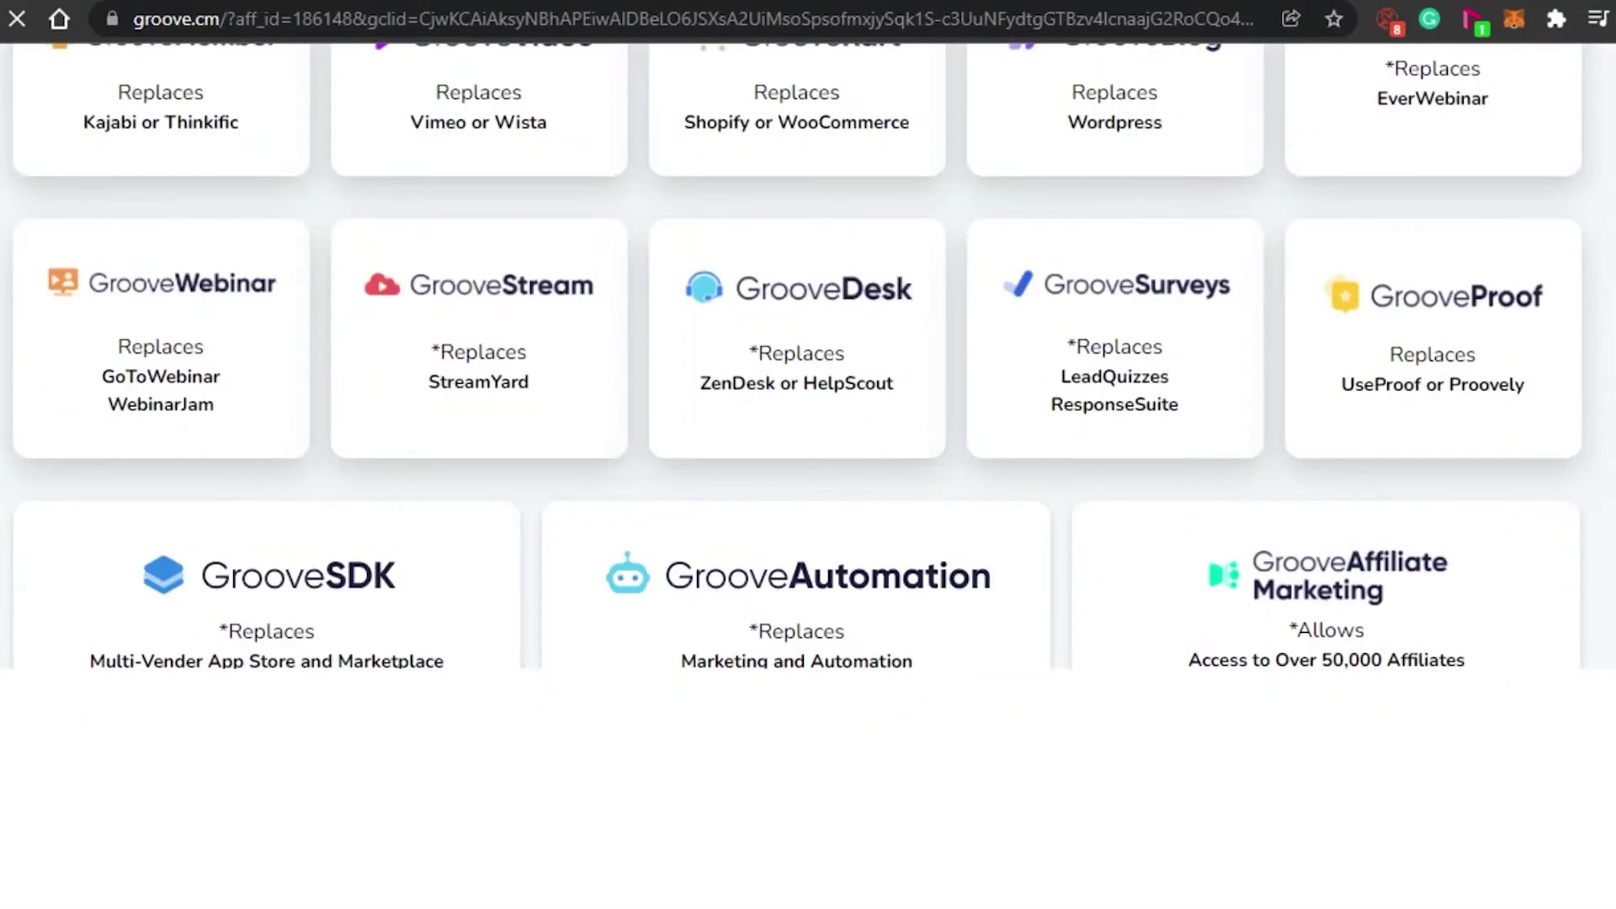
scroll(808, 471, "up", 20)
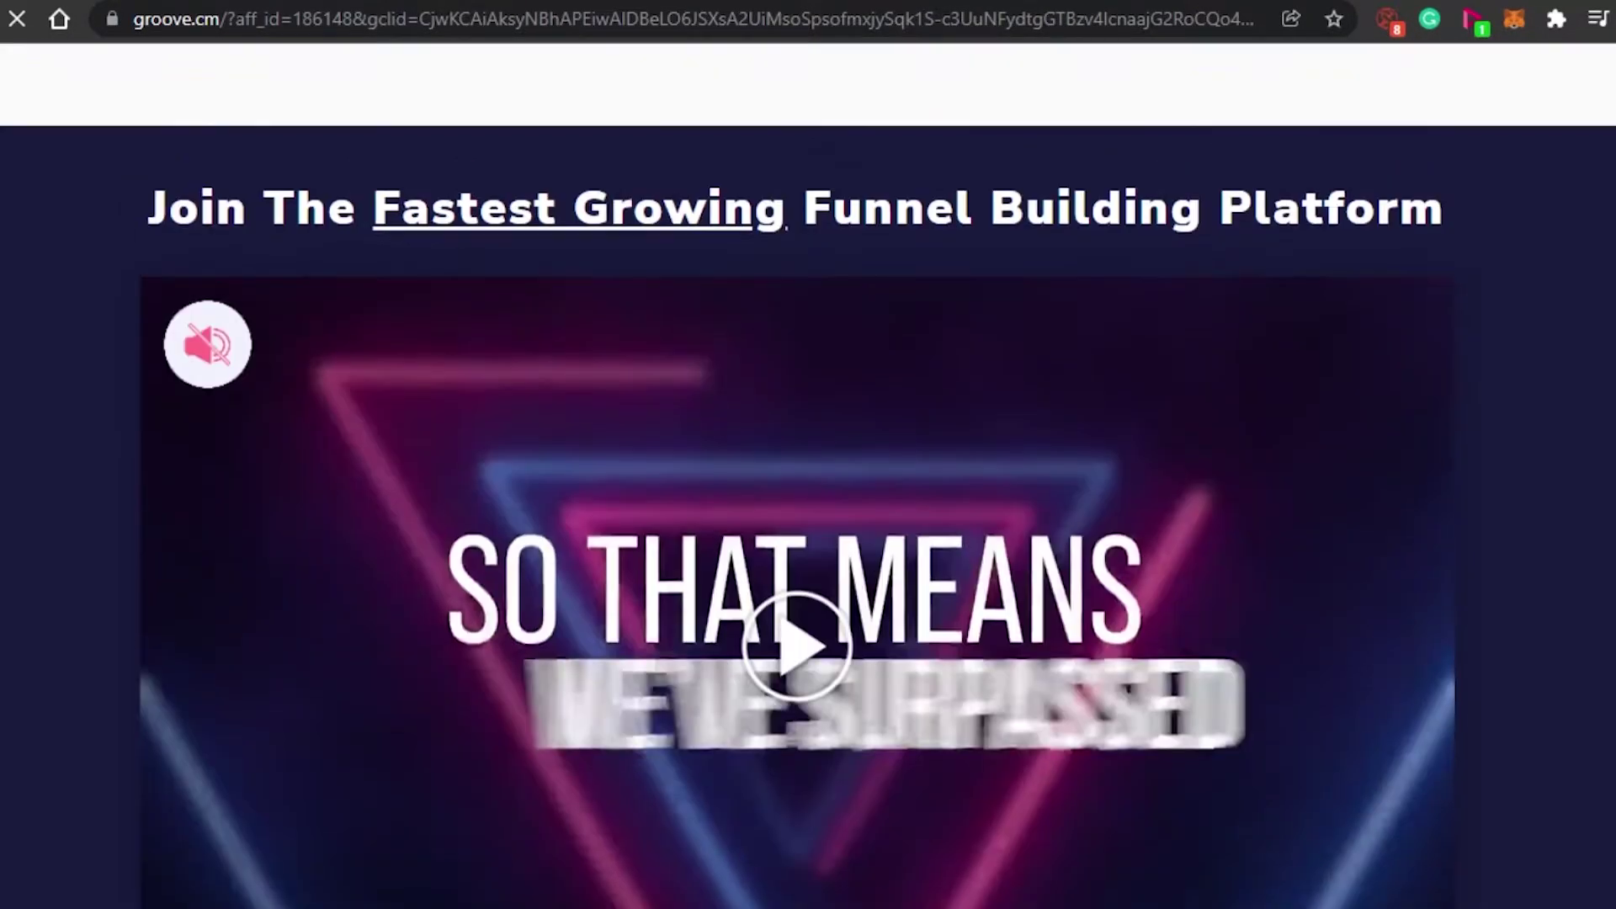
scroll(808, 471, "up", 10)
scroll(808, 472, "down", 10)
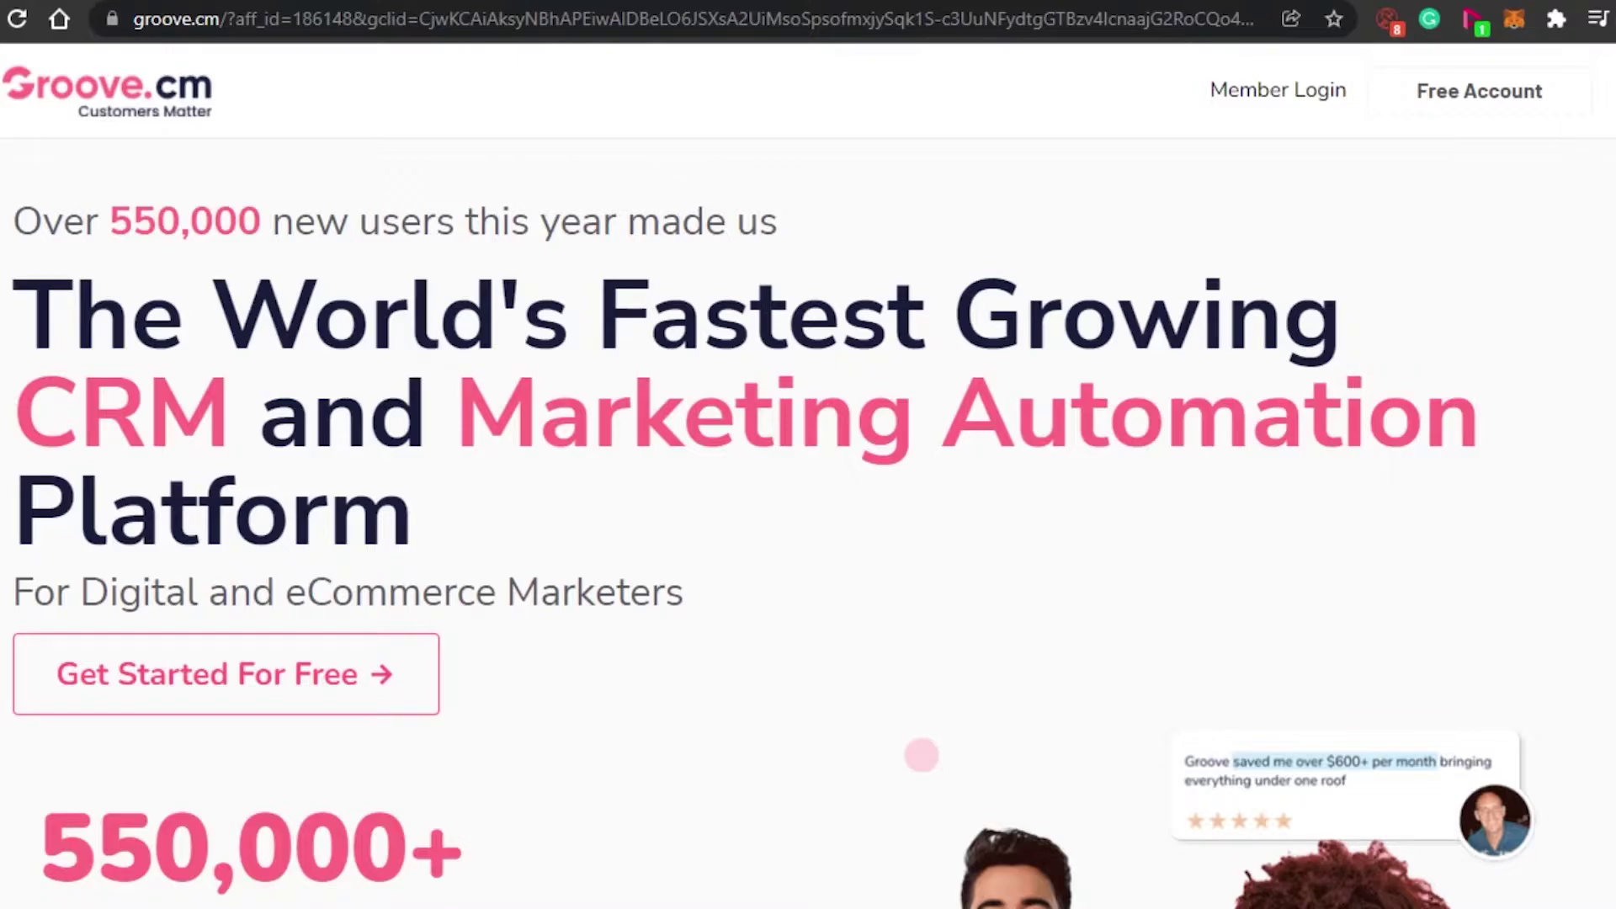
scroll(999, 152, "down", 5)
scroll(998, 152, "up", 5)
scroll(998, 152, "down", 10)
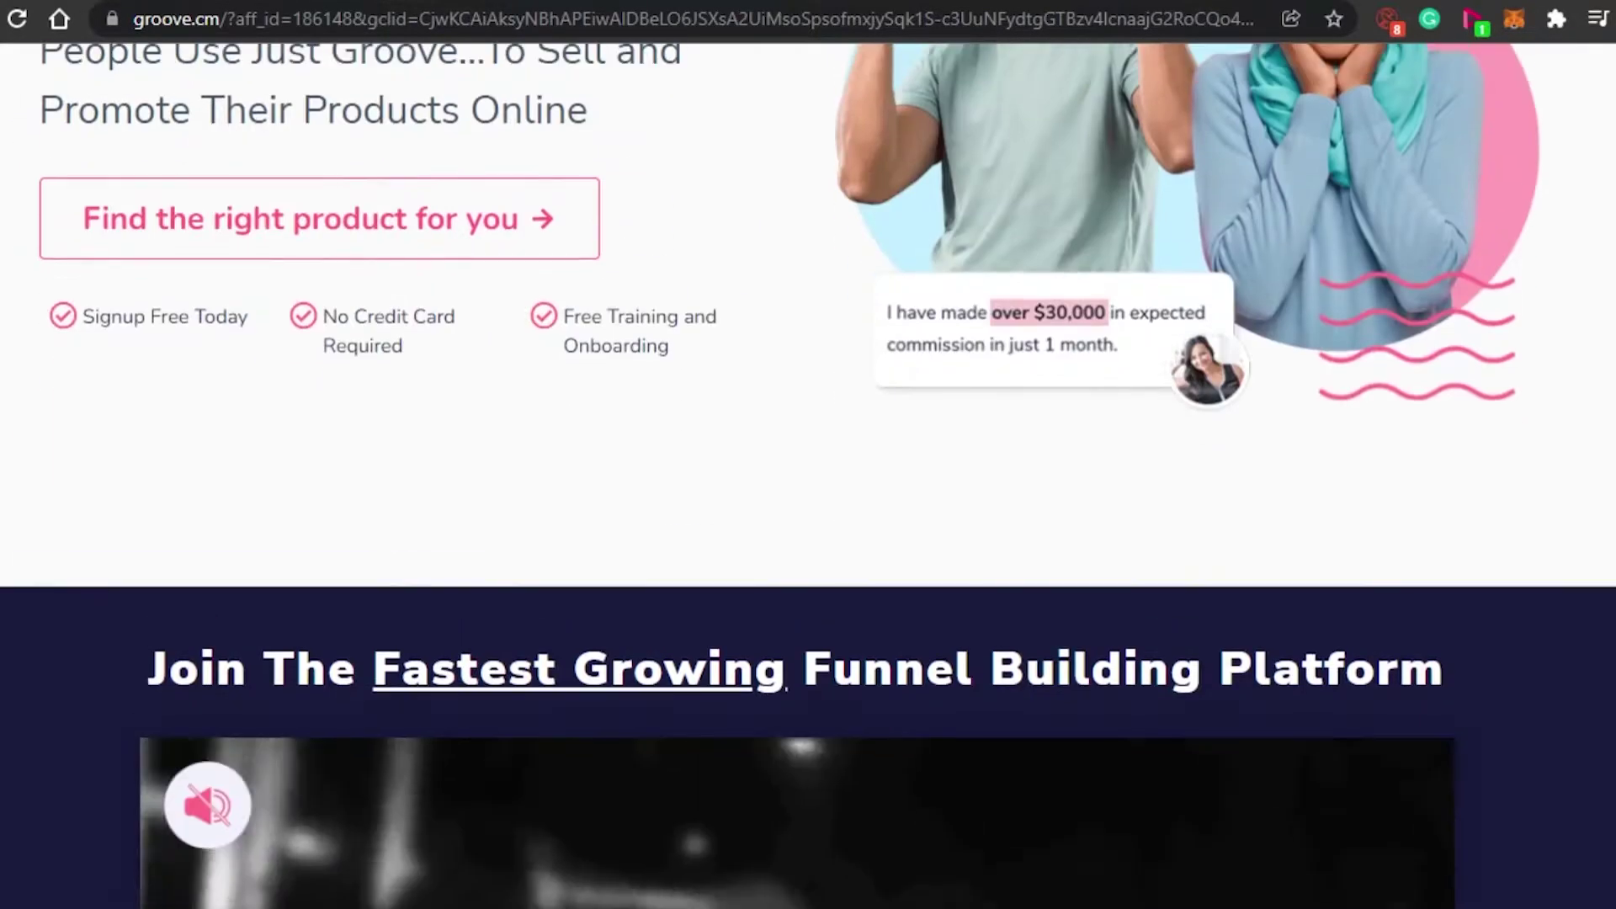
scroll(998, 151, "up", 10)
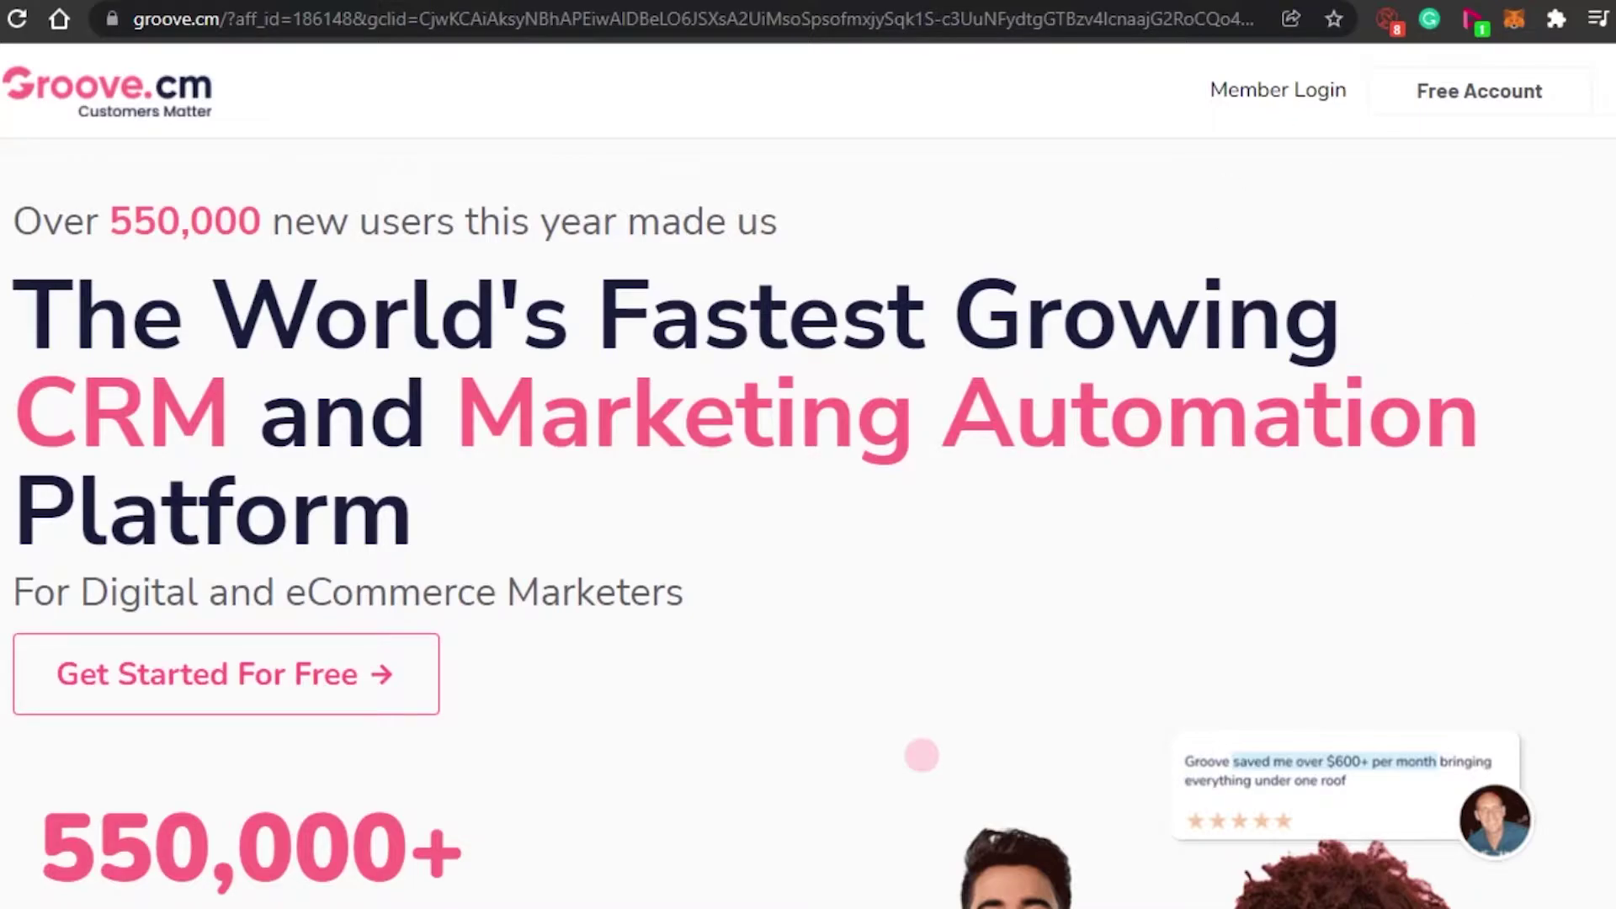
scroll(1366, 89, "down", 10)
scroll(1367, 89, "up", 10)
Step: Enter the Groove member area and open GroovePages to create a new site
left_click(1278, 90)
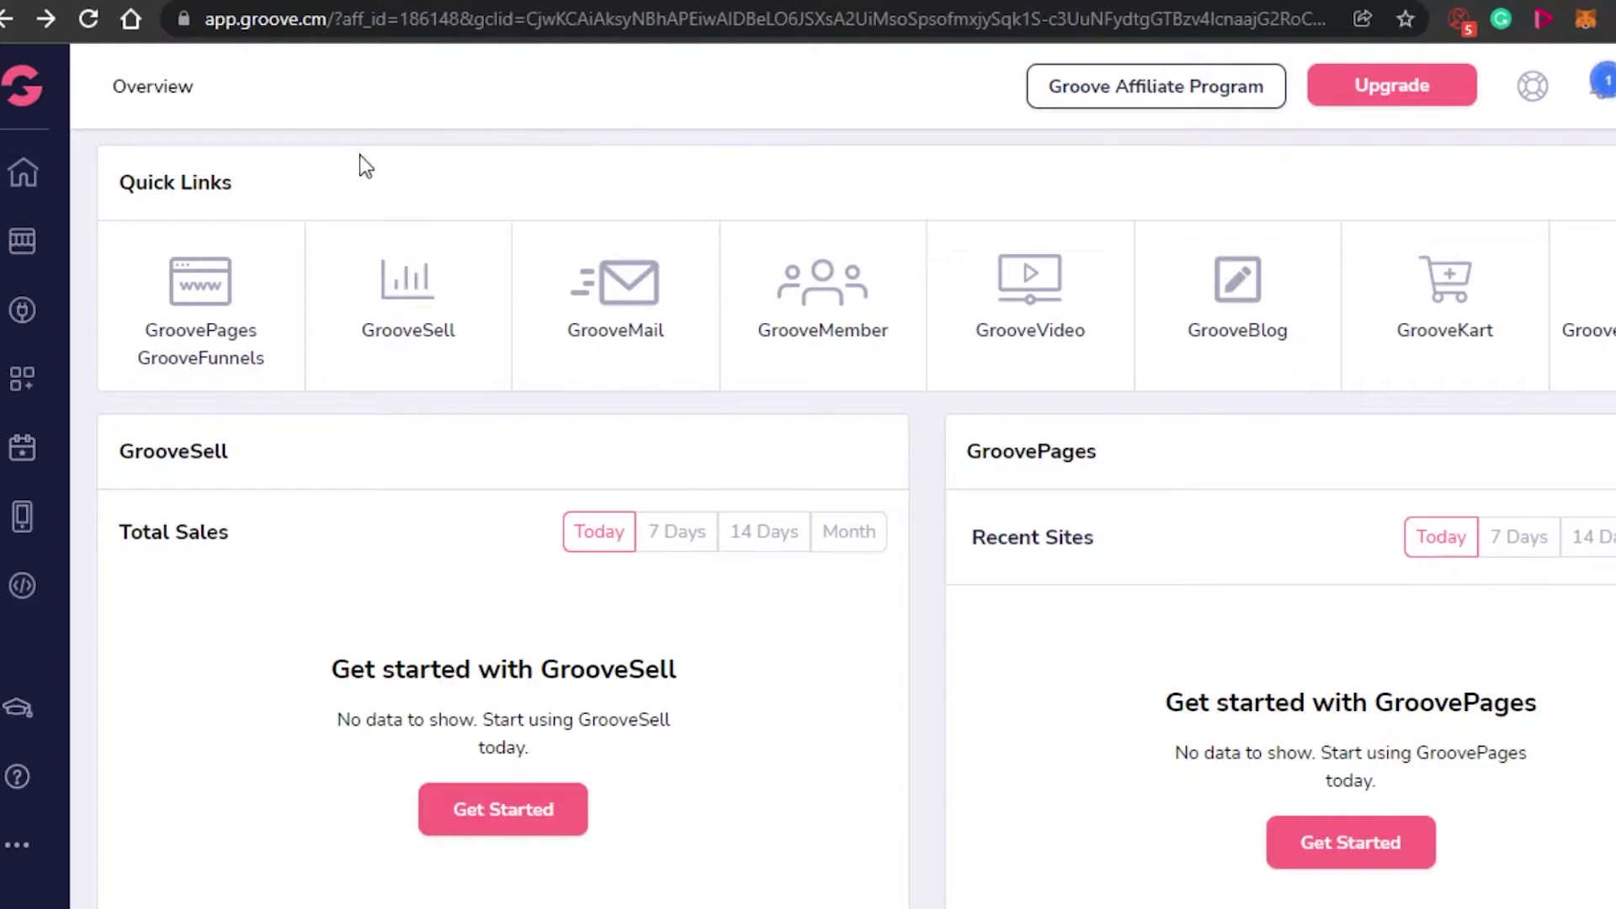
left_click(205, 300)
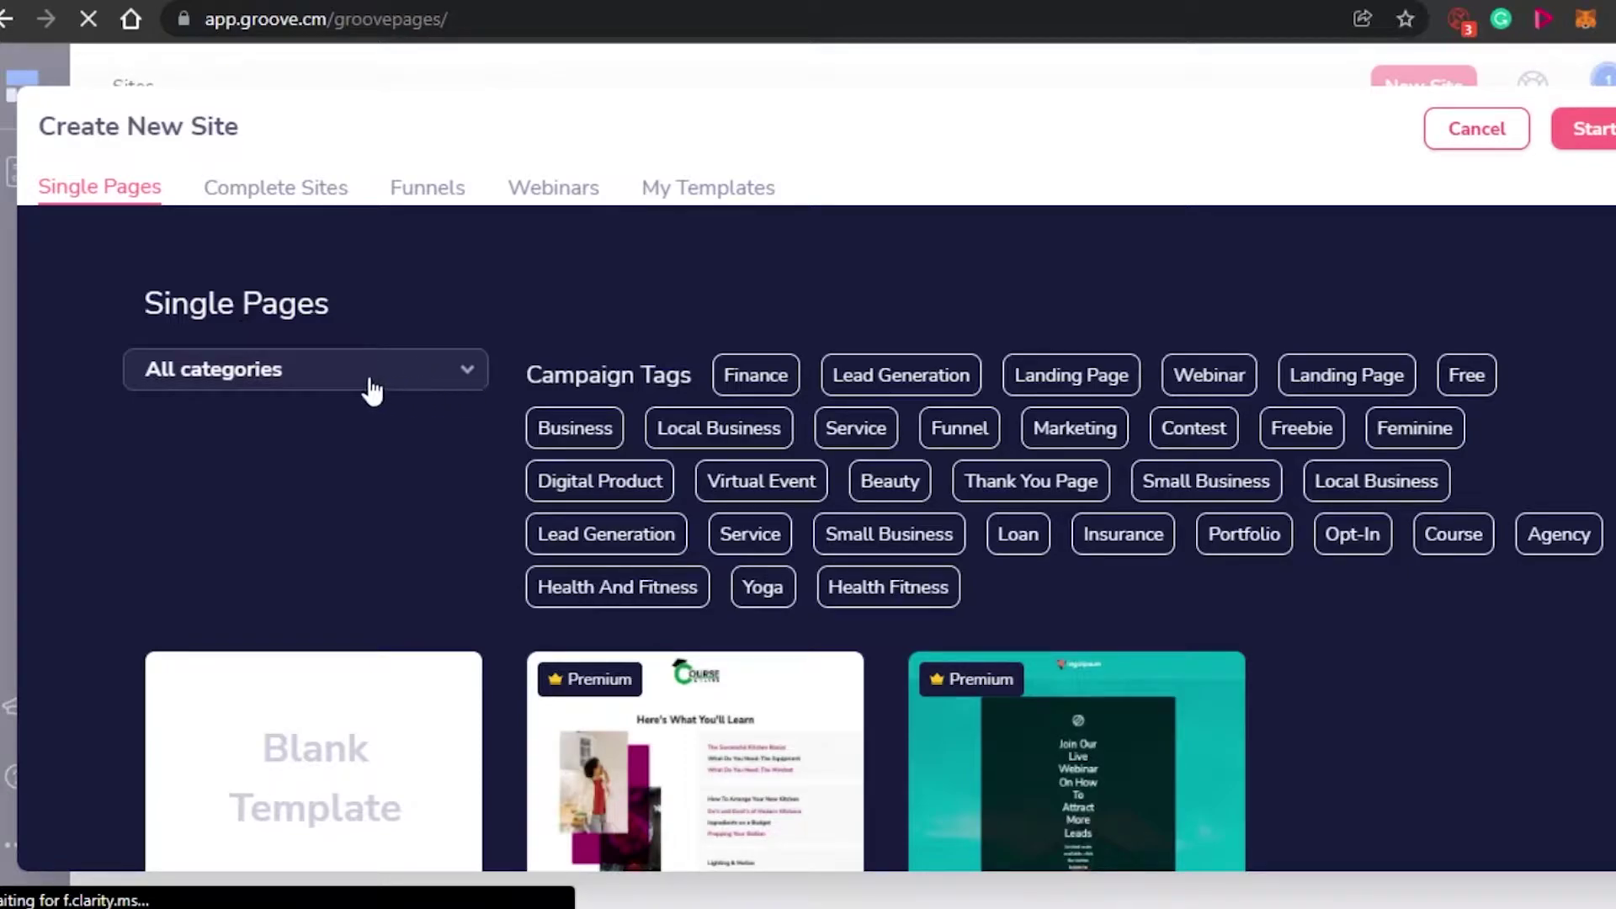
Step: Filter the single-page templates by the Advertorial category and both Landing Page campaign tags
left_click(465, 381)
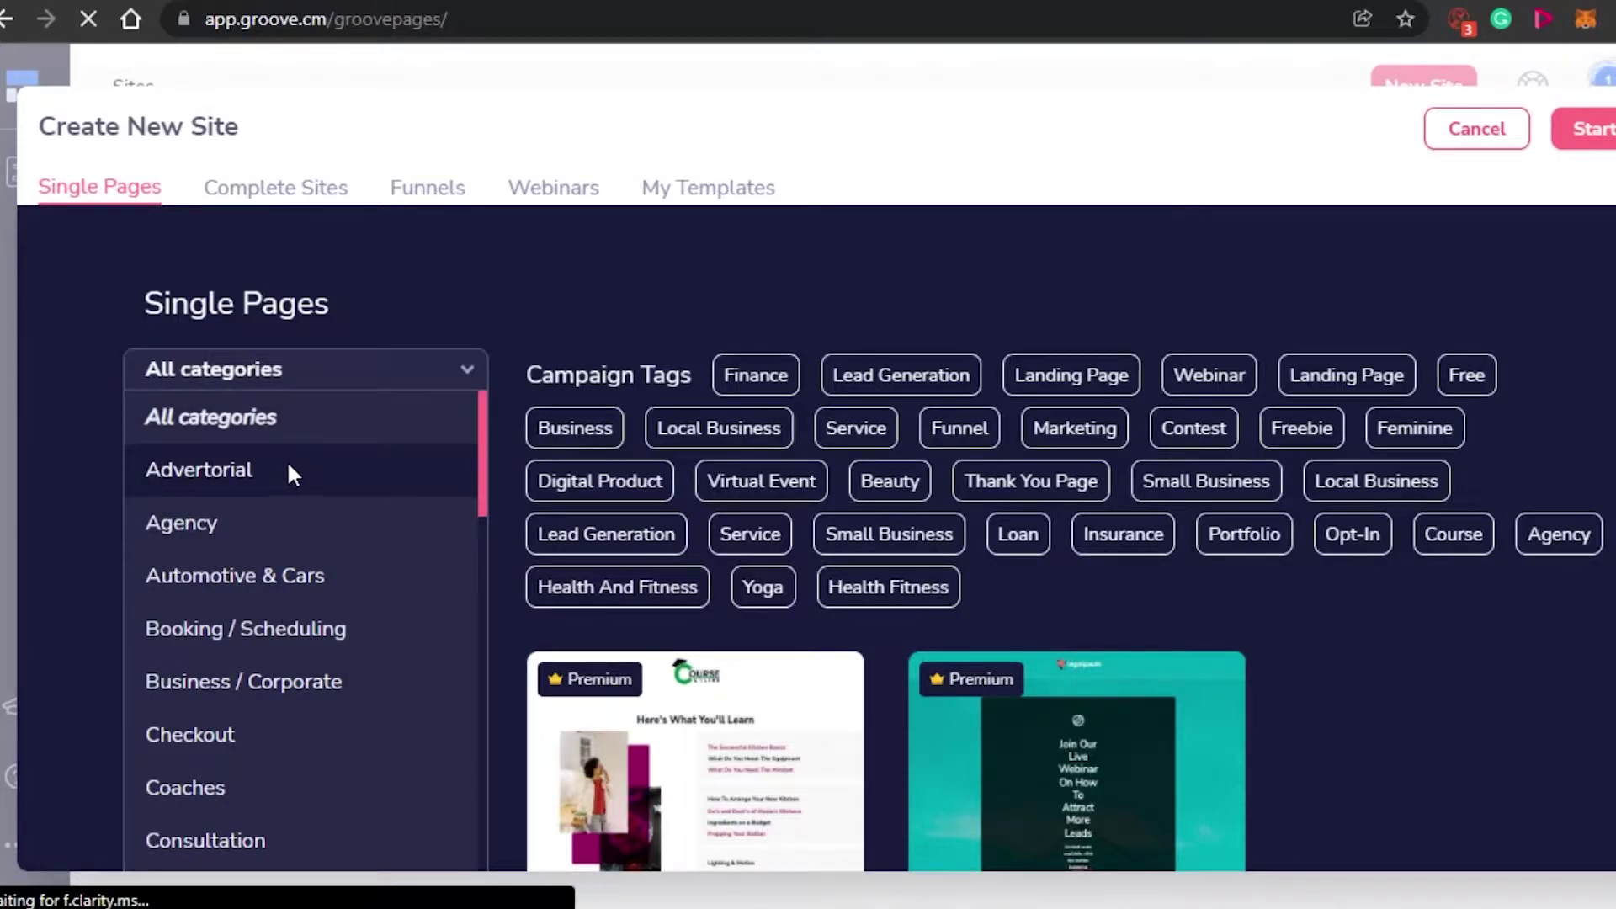
left_click(336, 460)
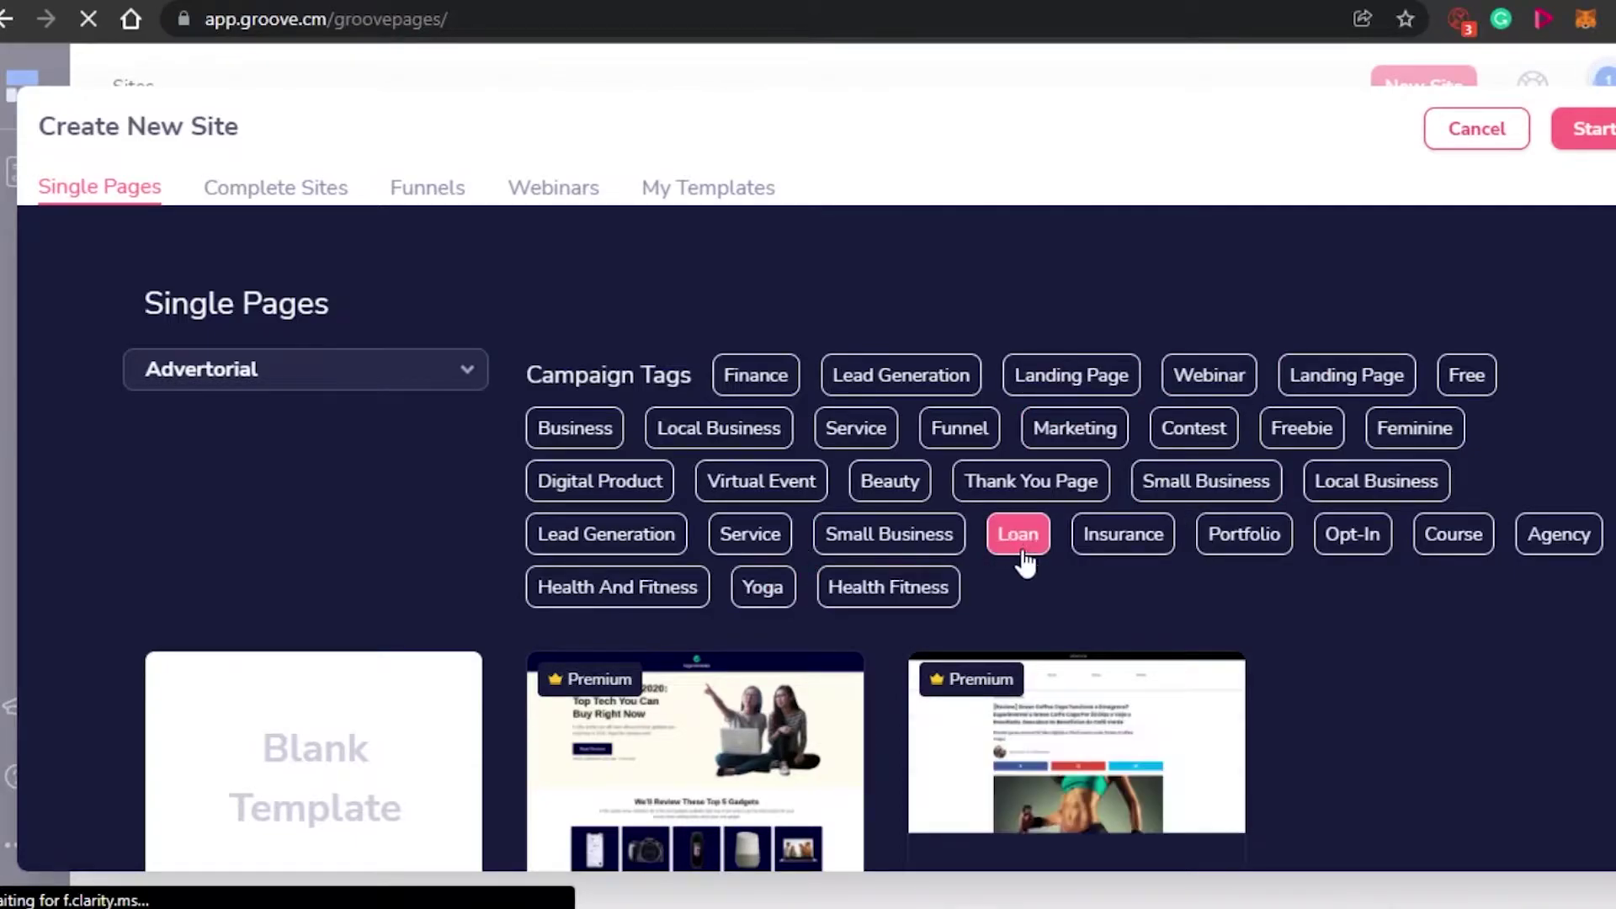
left_click(1090, 380)
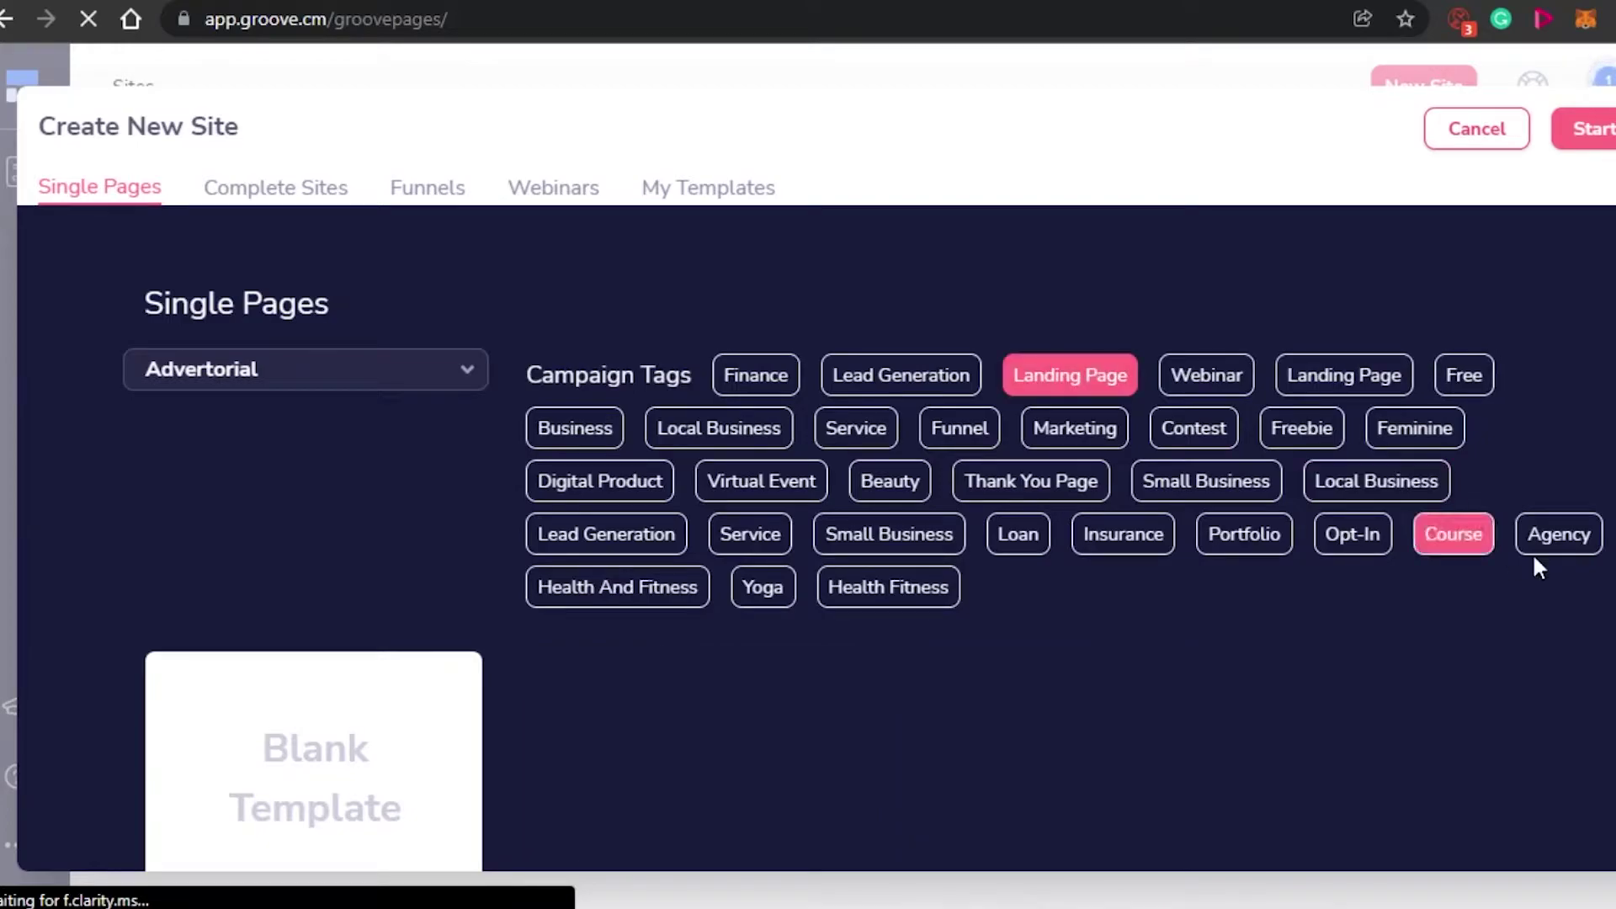
scroll(817, 522, "down", 2)
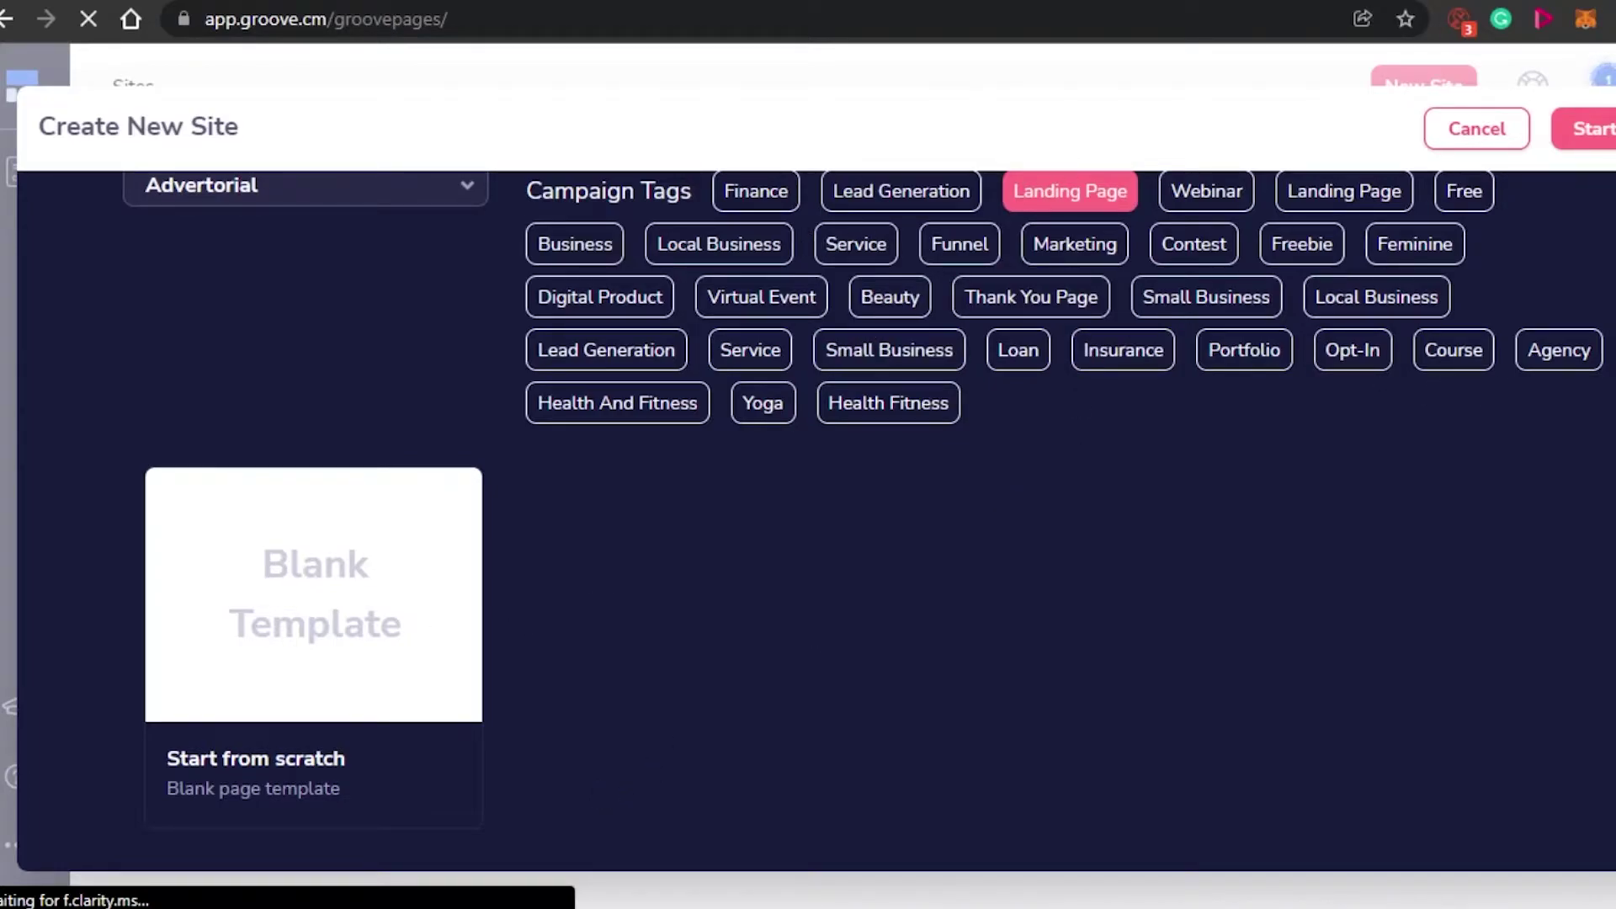
scroll(816, 521, "up", 2)
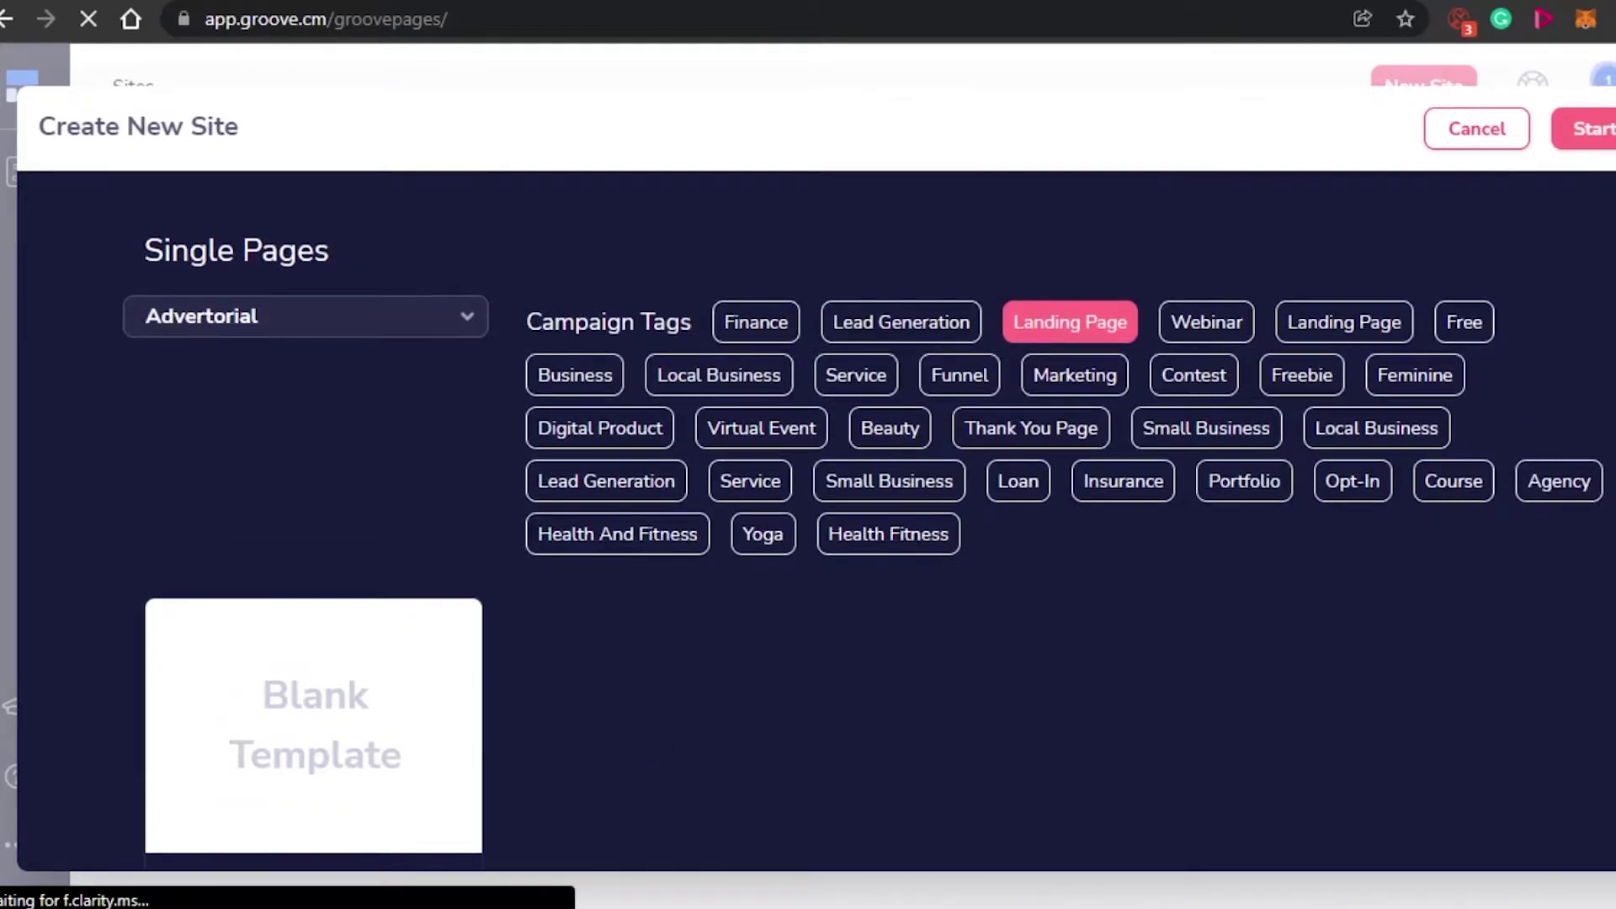
left_click(1393, 337)
scroll(1393, 336, "down", 2)
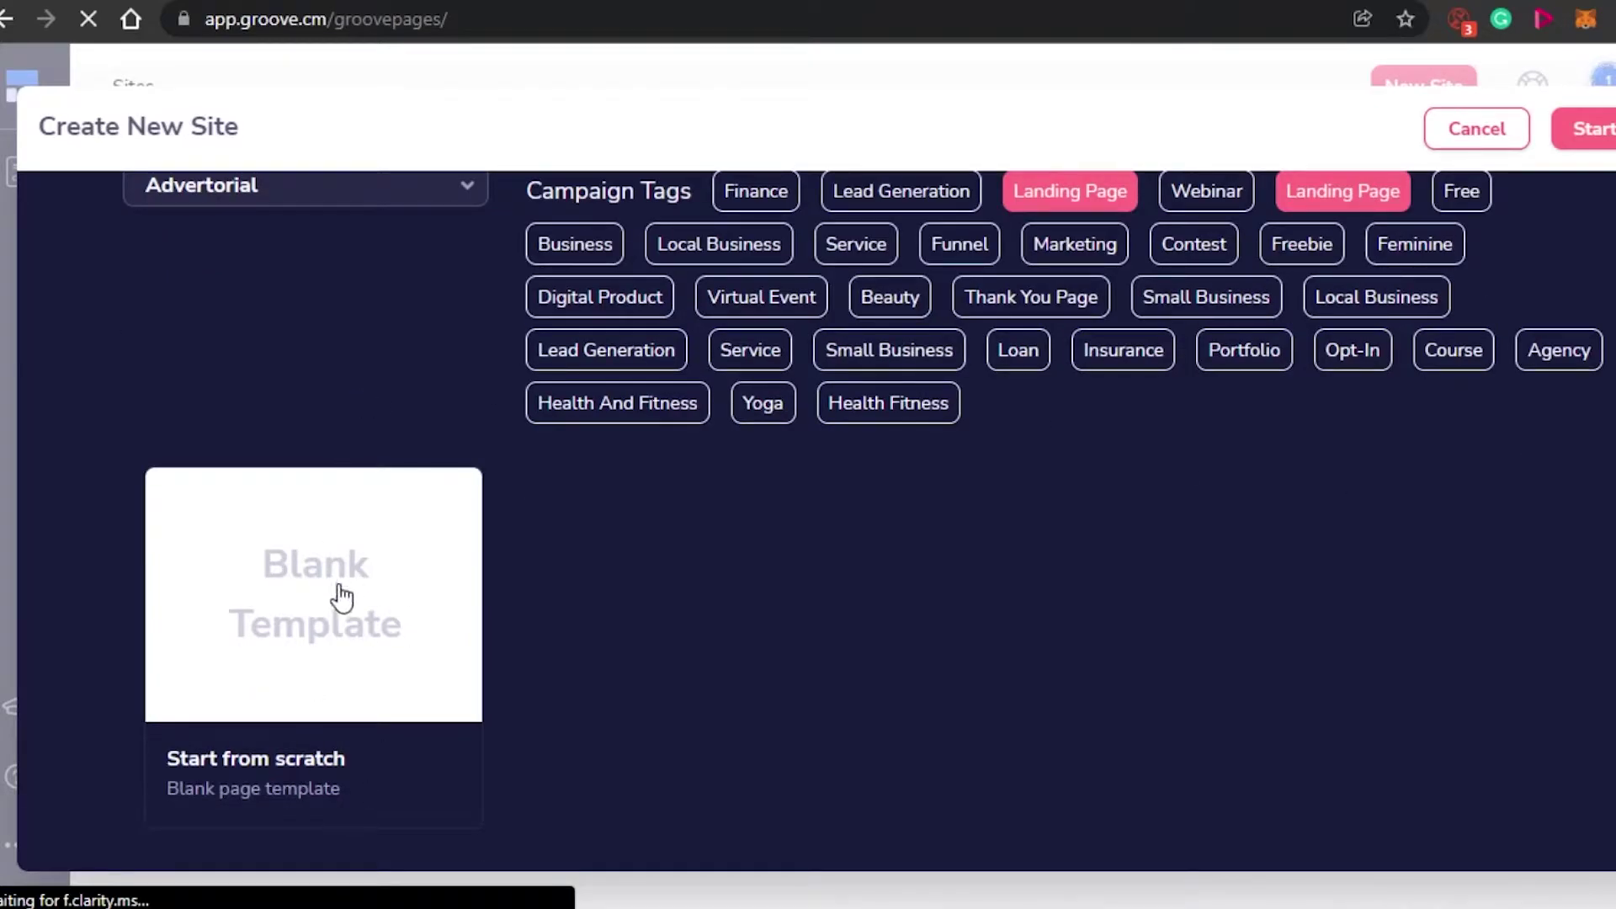
Step: Start building a site from the blank template and name it "Test Website"
left_click(376, 662)
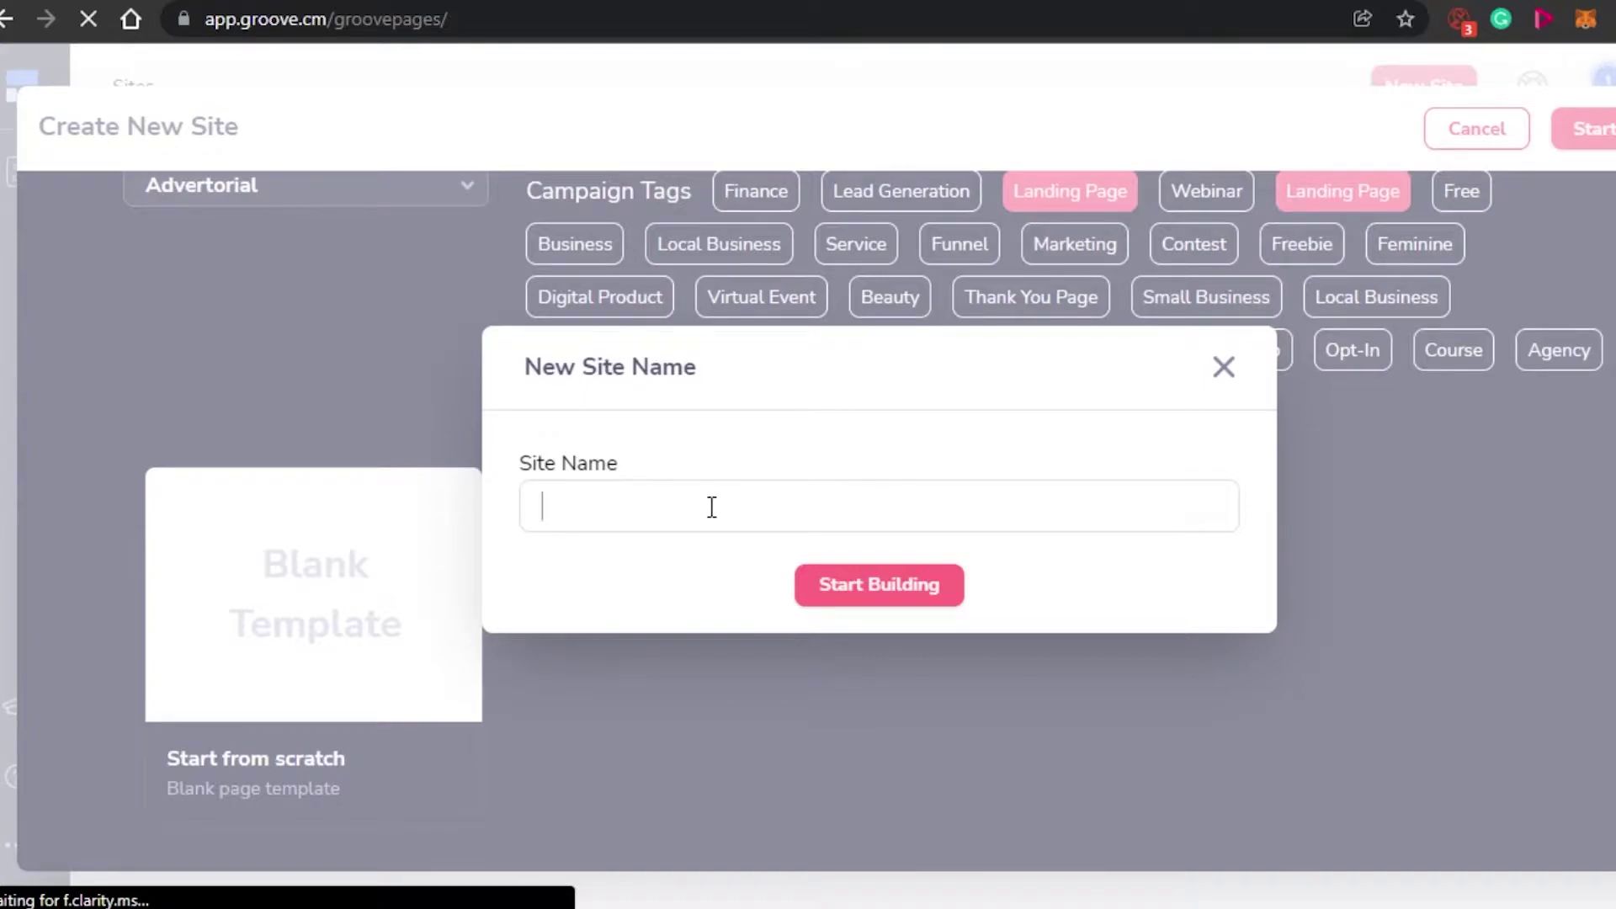
type("Test Website")
left_click(850, 587)
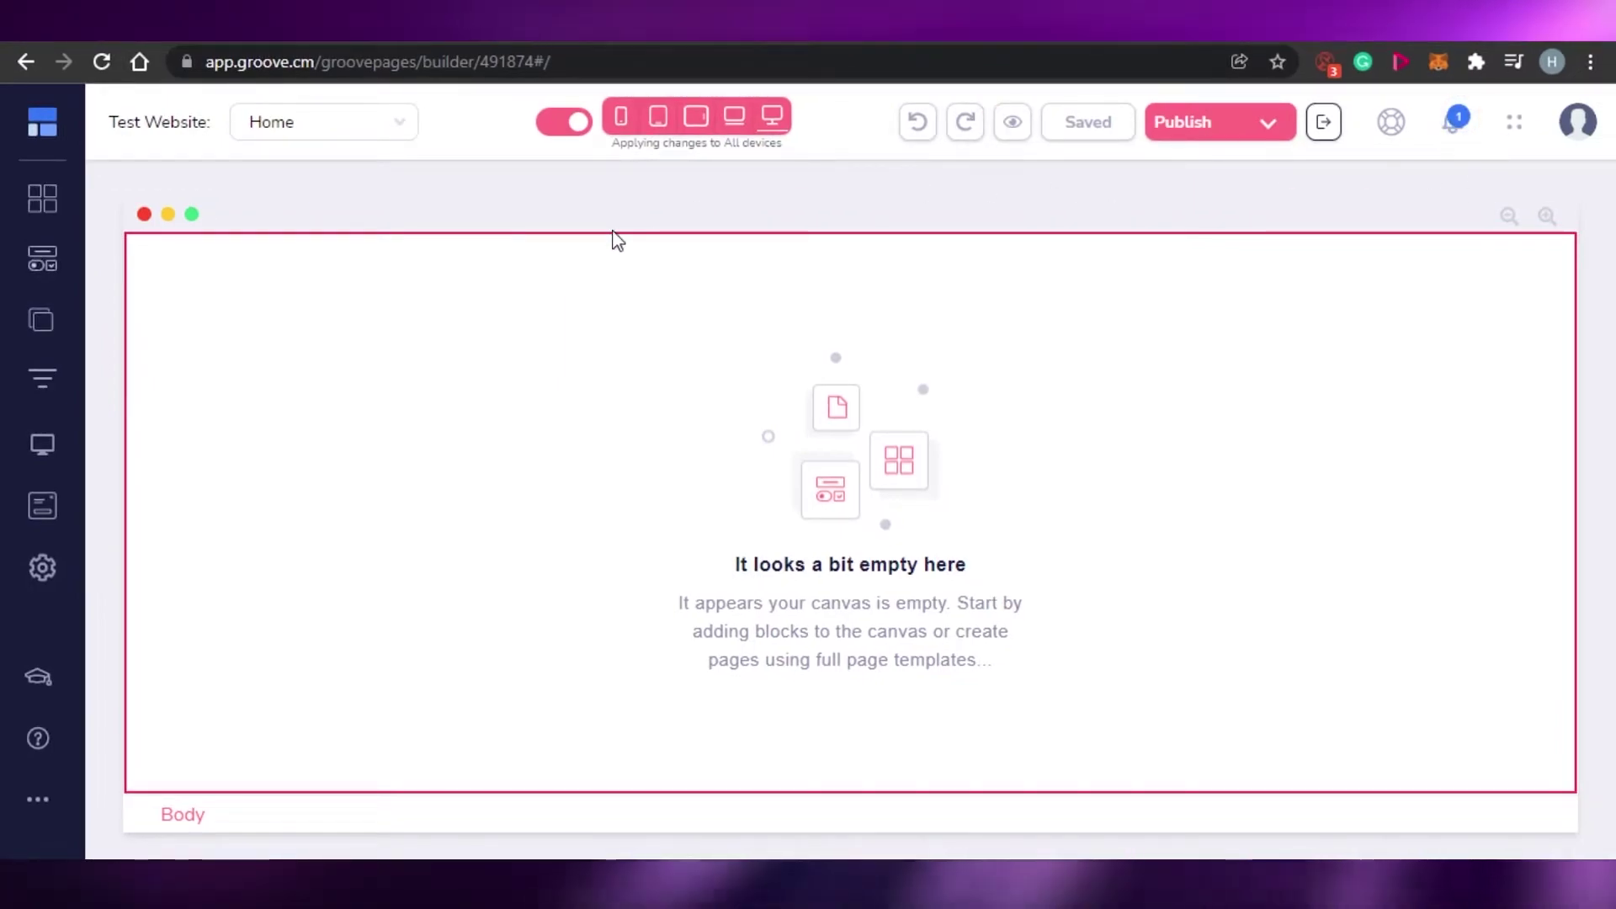
Step: Preview the empty page in the phone, tablet, laptop and desktop sizes, finishing in the portrait tablet view
mouse_move(68, 164)
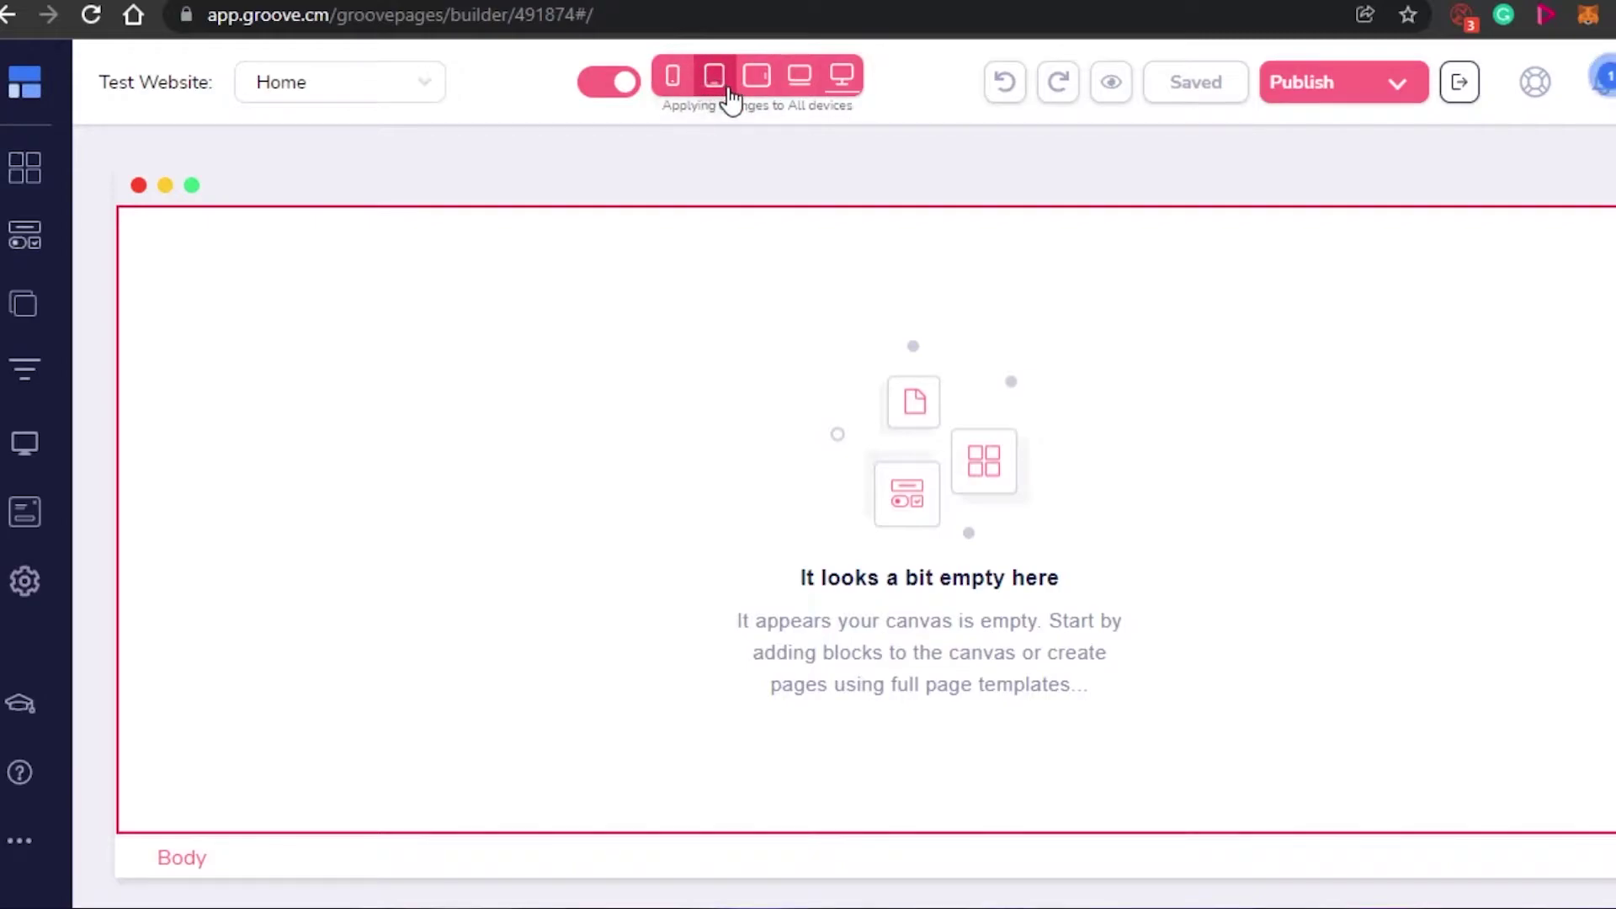
left_click(671, 79)
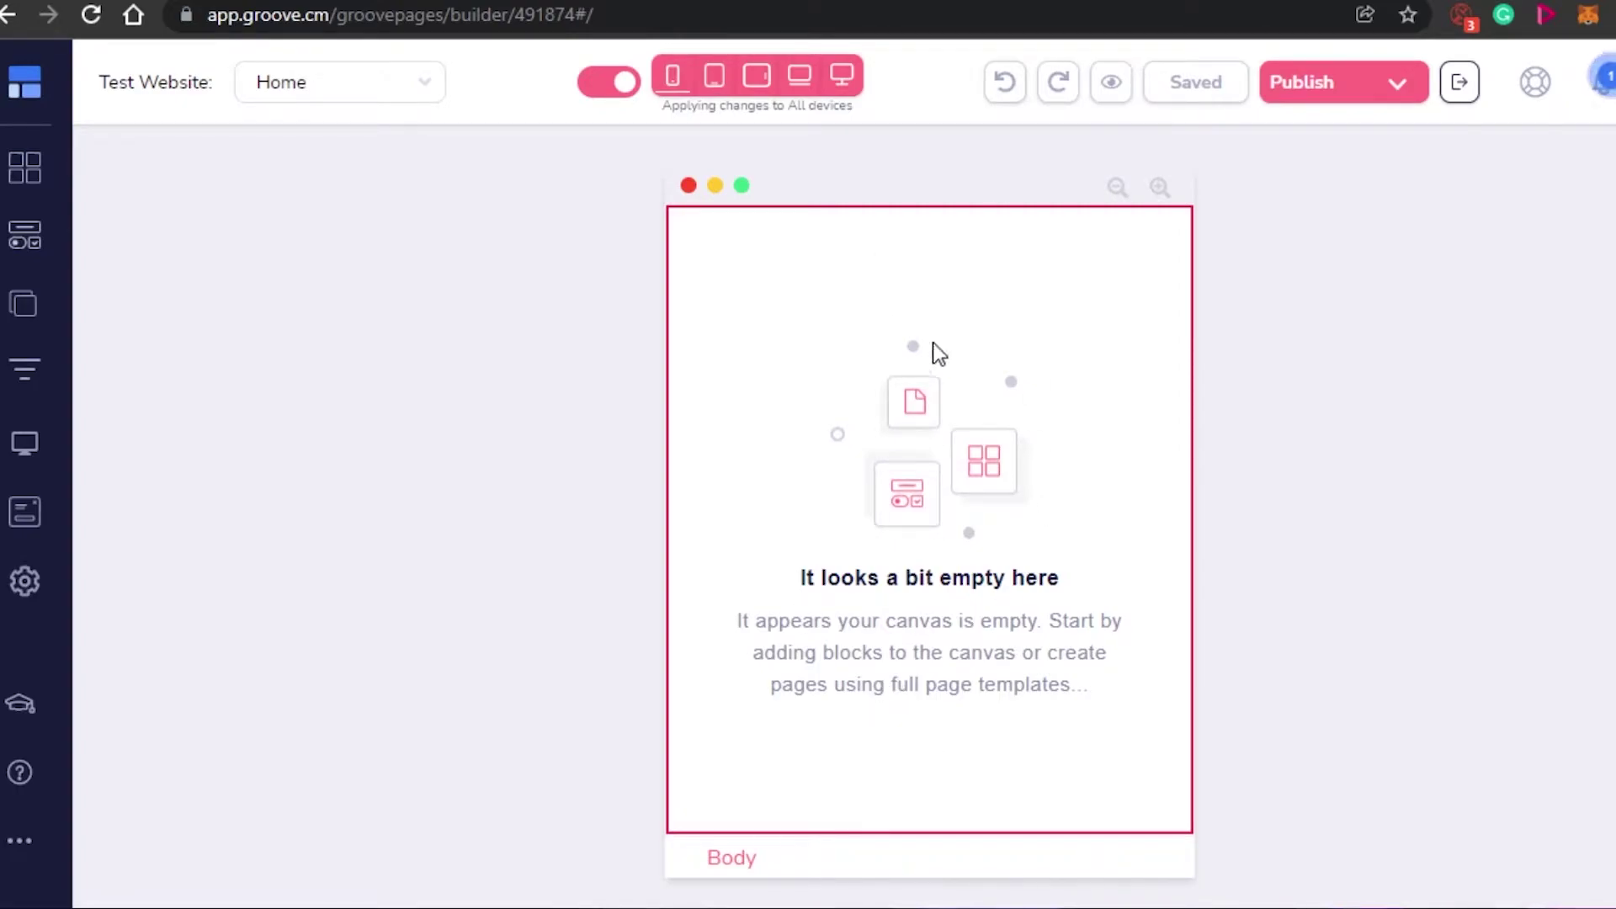
left_click(718, 78)
left_click(758, 78)
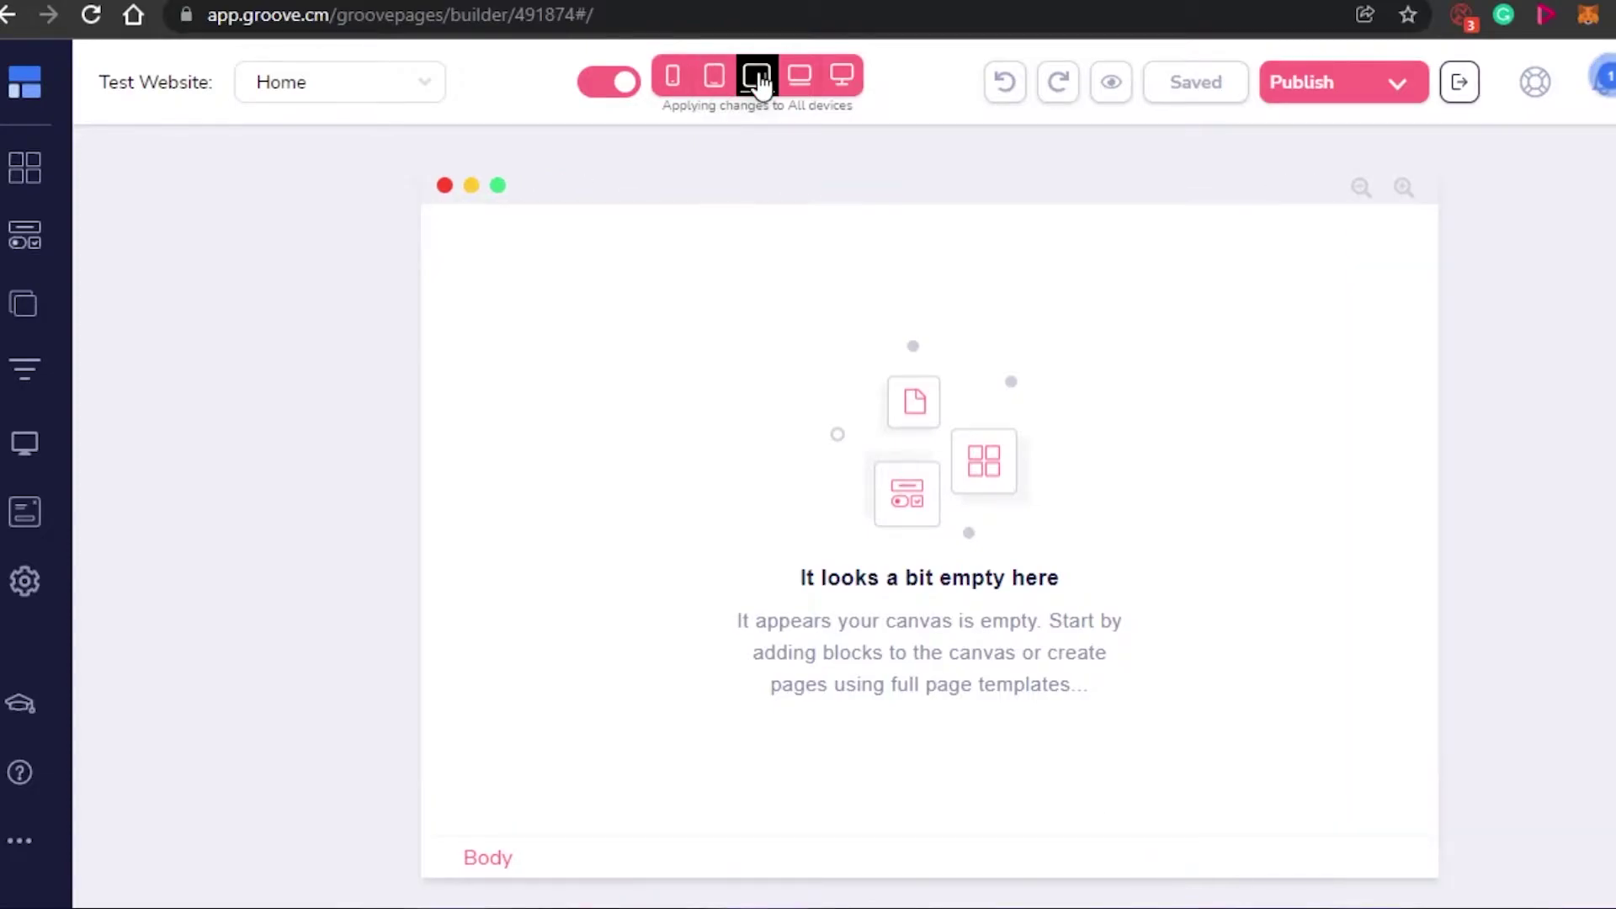
left_click(801, 84)
left_click(841, 76)
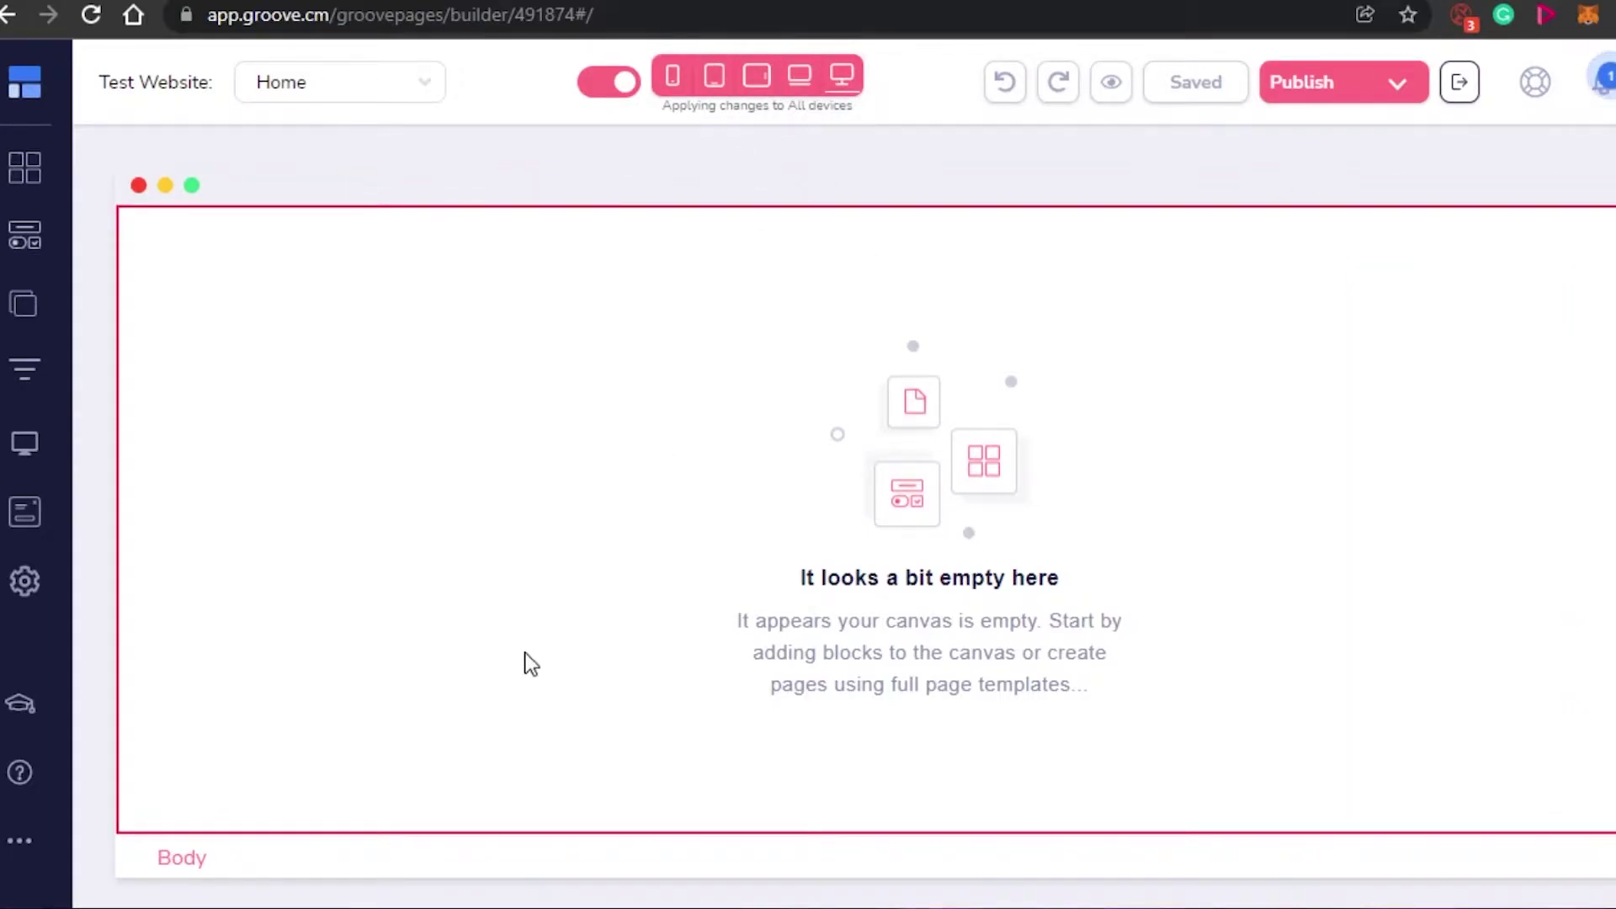
left_click(799, 76)
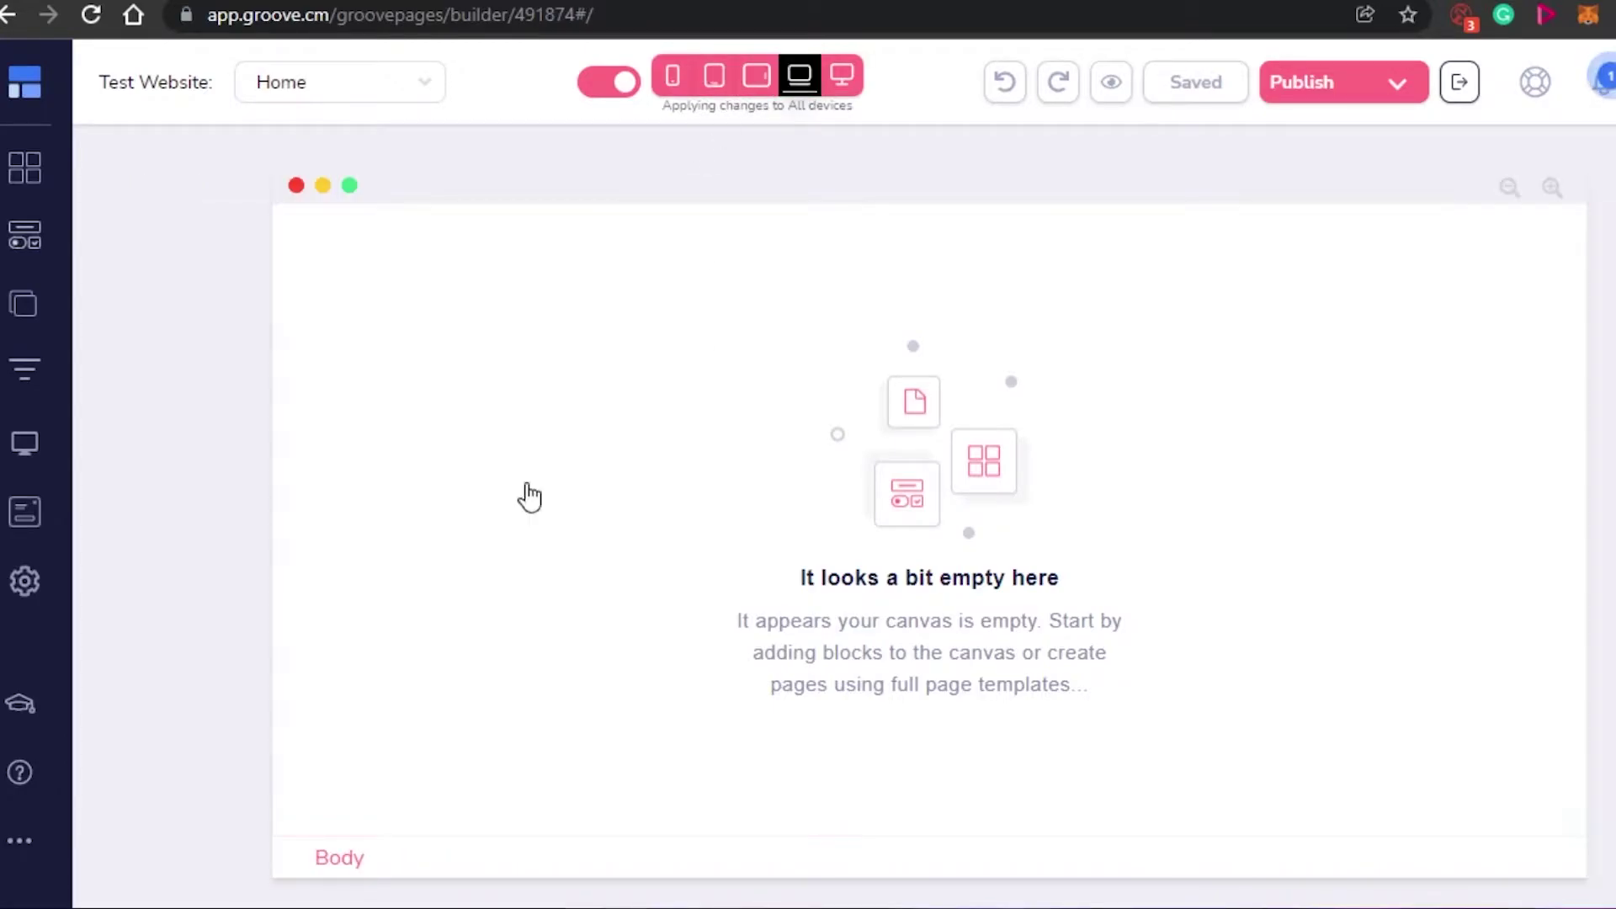
left_click(841, 76)
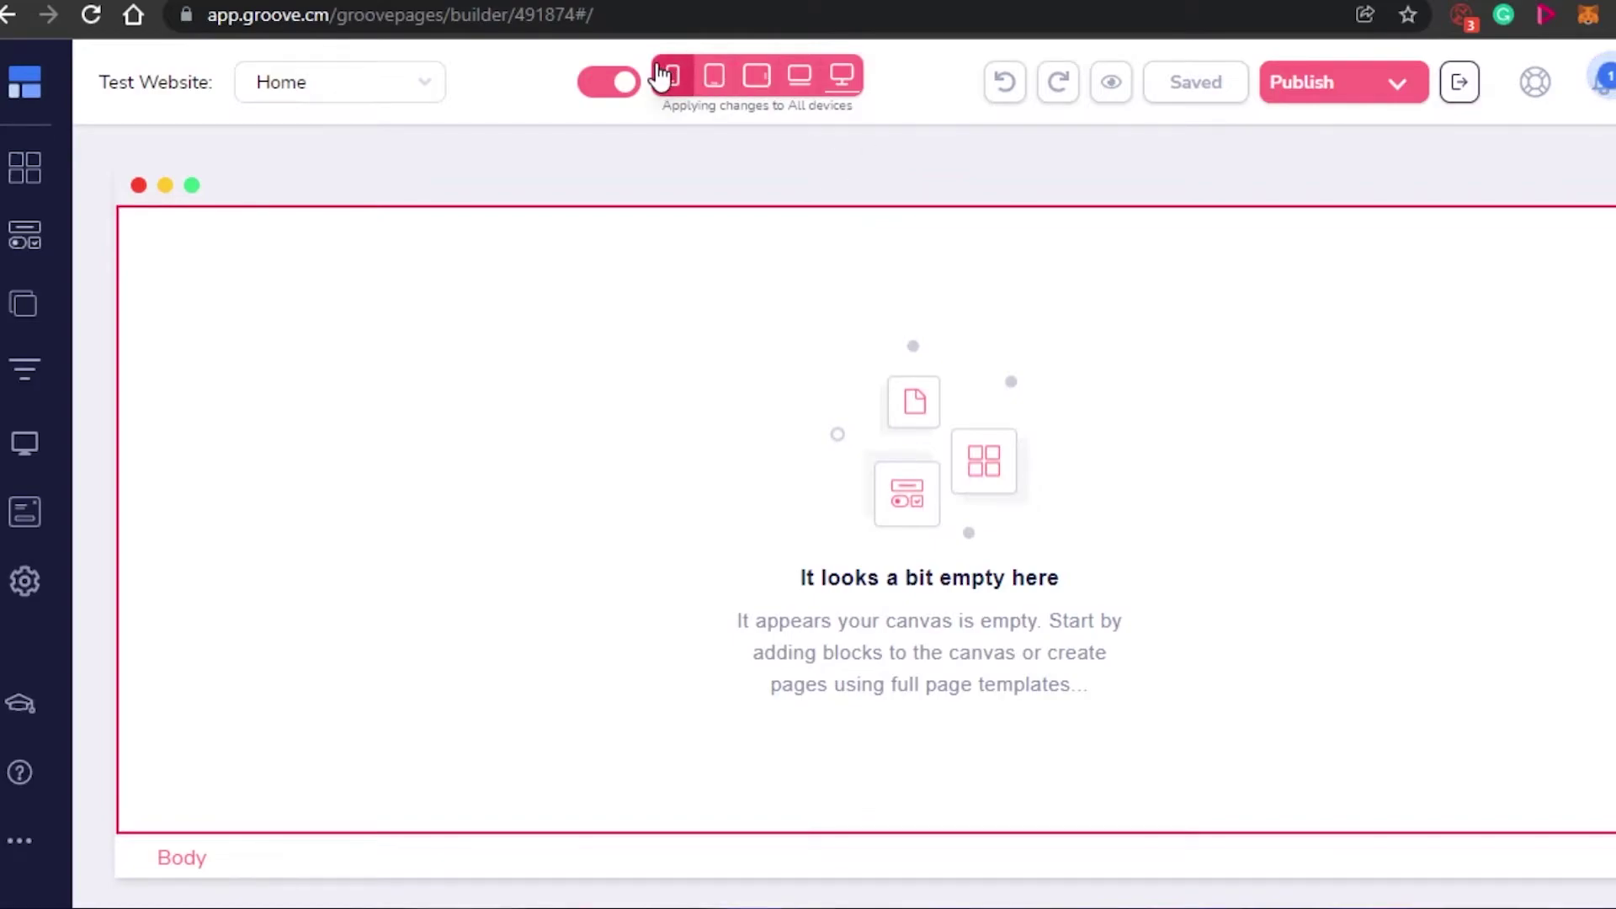
left_click(714, 79)
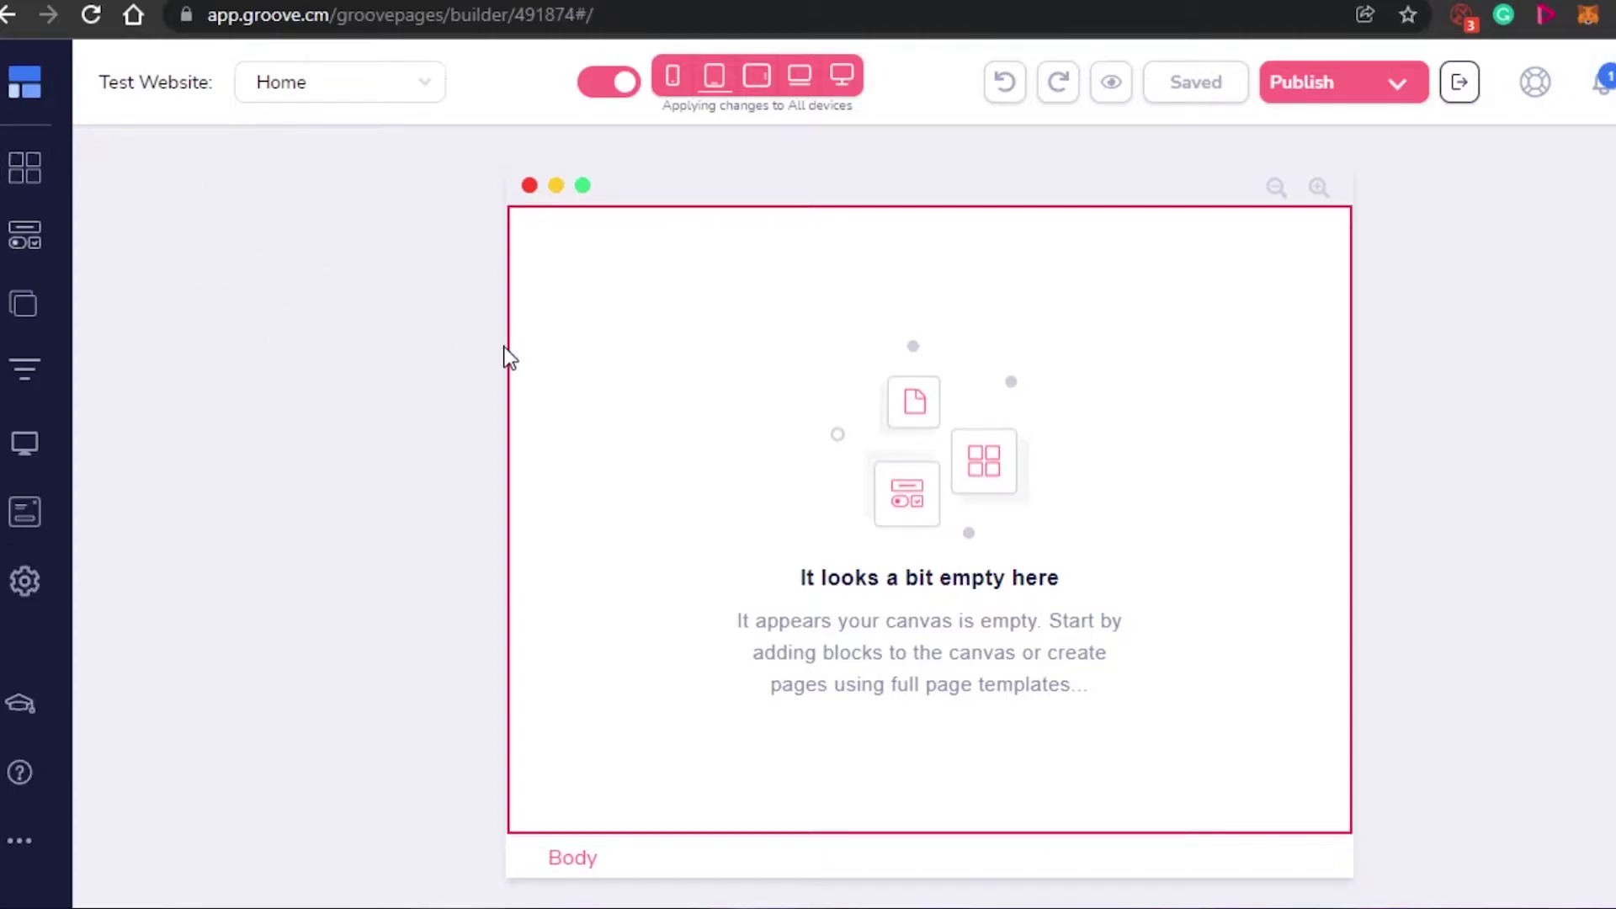
Step: Add the "Build designs that scale" header block from the Designer blocks to the empty page and select its heading
left_click(35, 176)
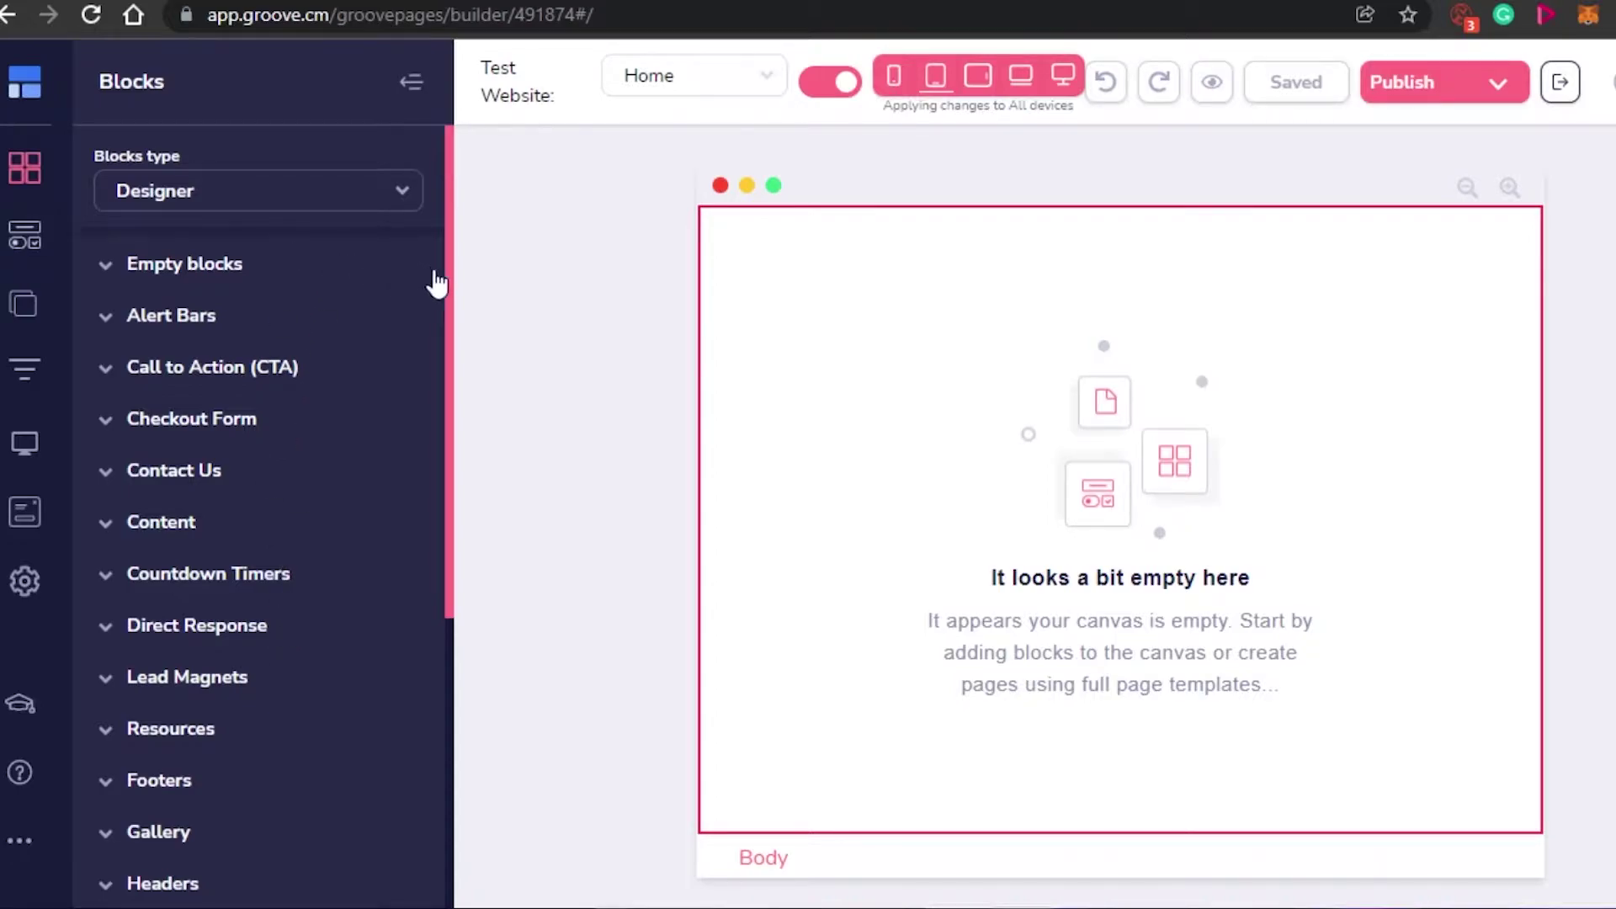
left_click_drag(451, 289, 435, 499)
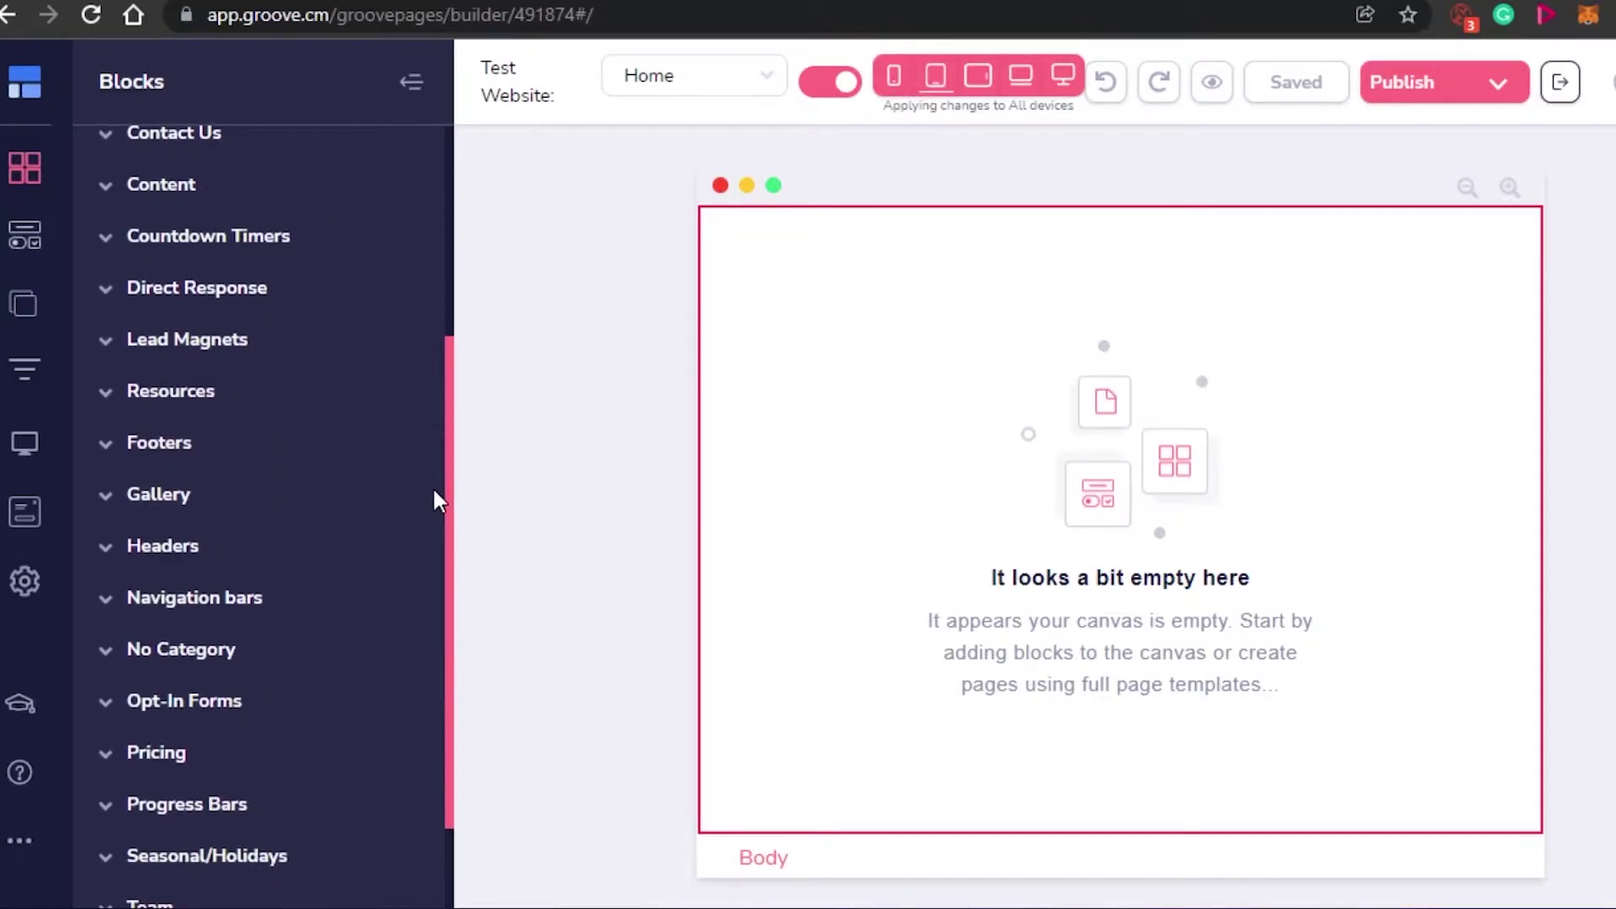
left_click(207, 549)
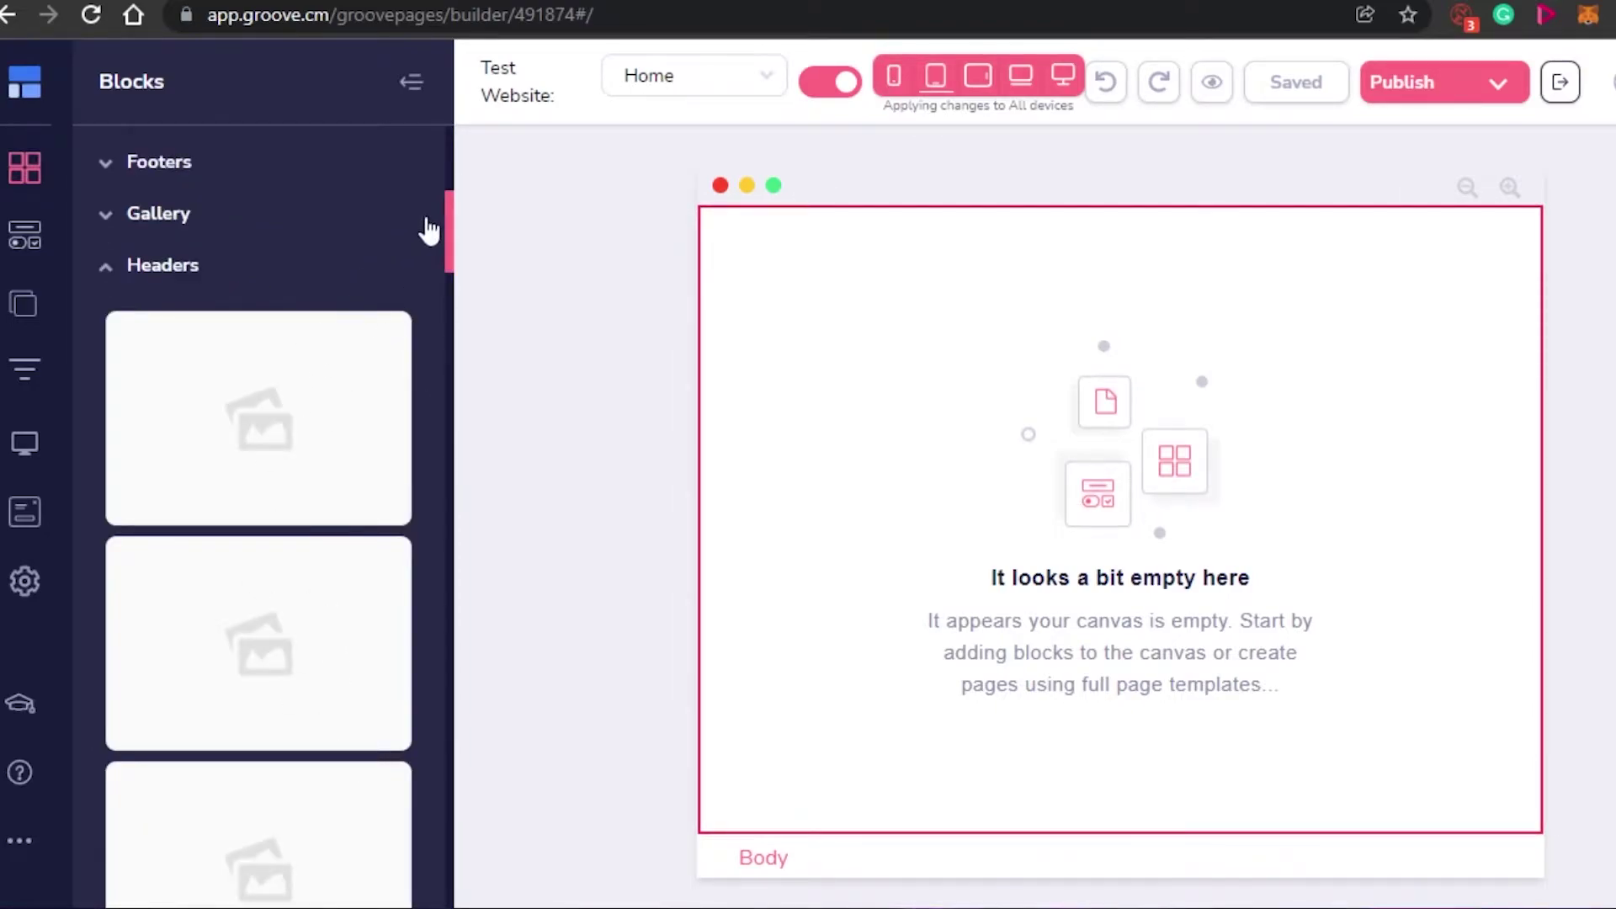
scroll(442, 337, "down", 1)
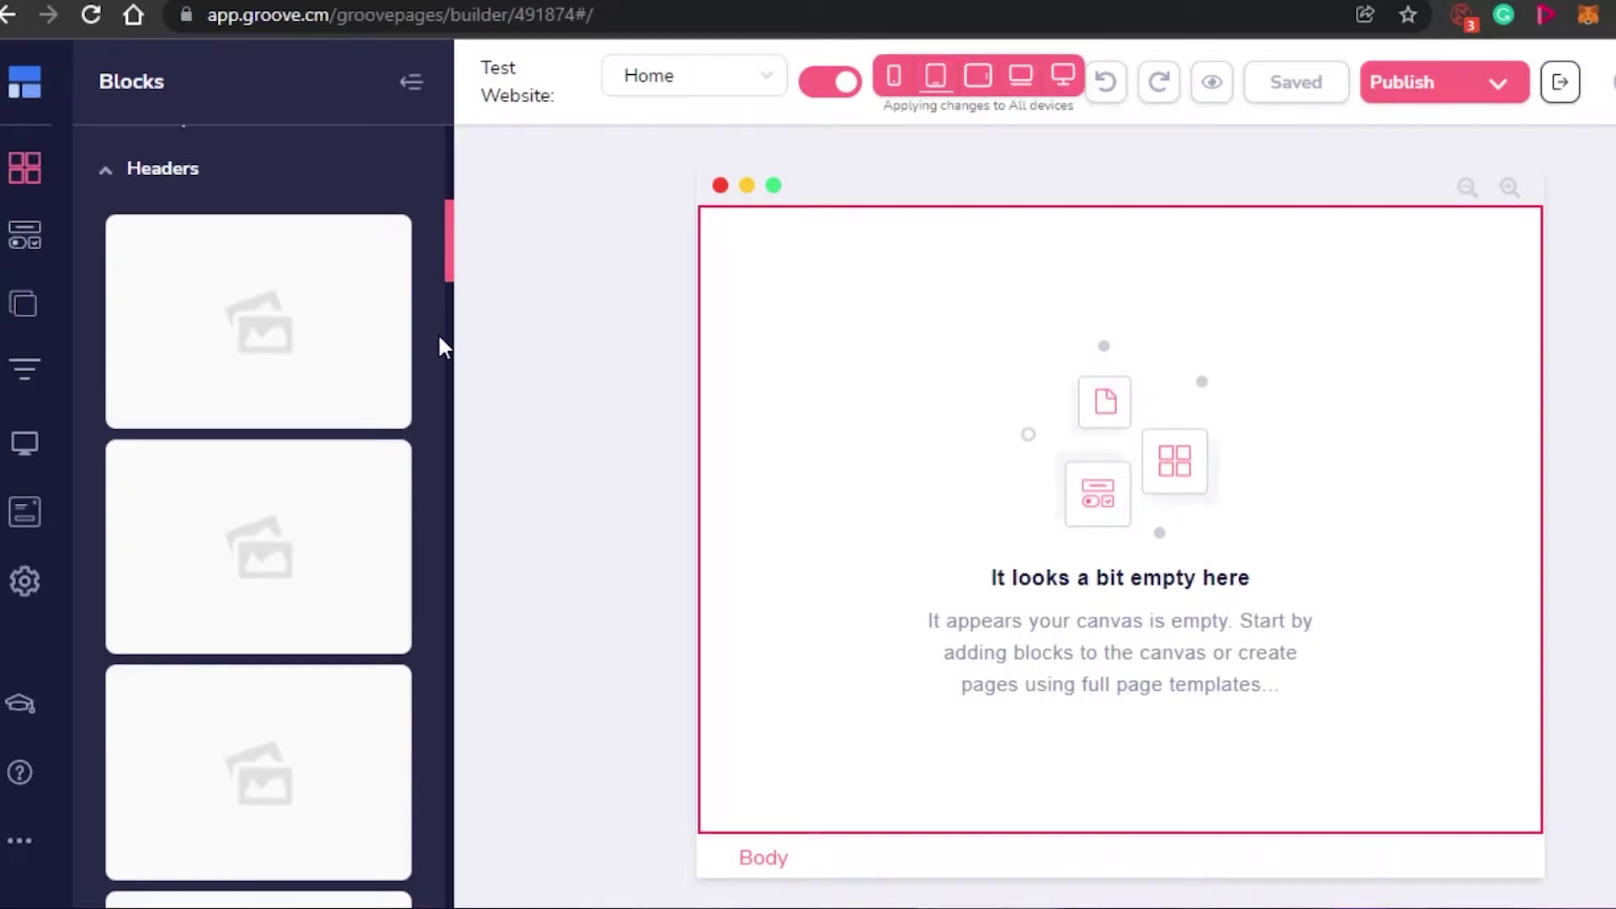
left_click_drag(449, 244, 449, 581)
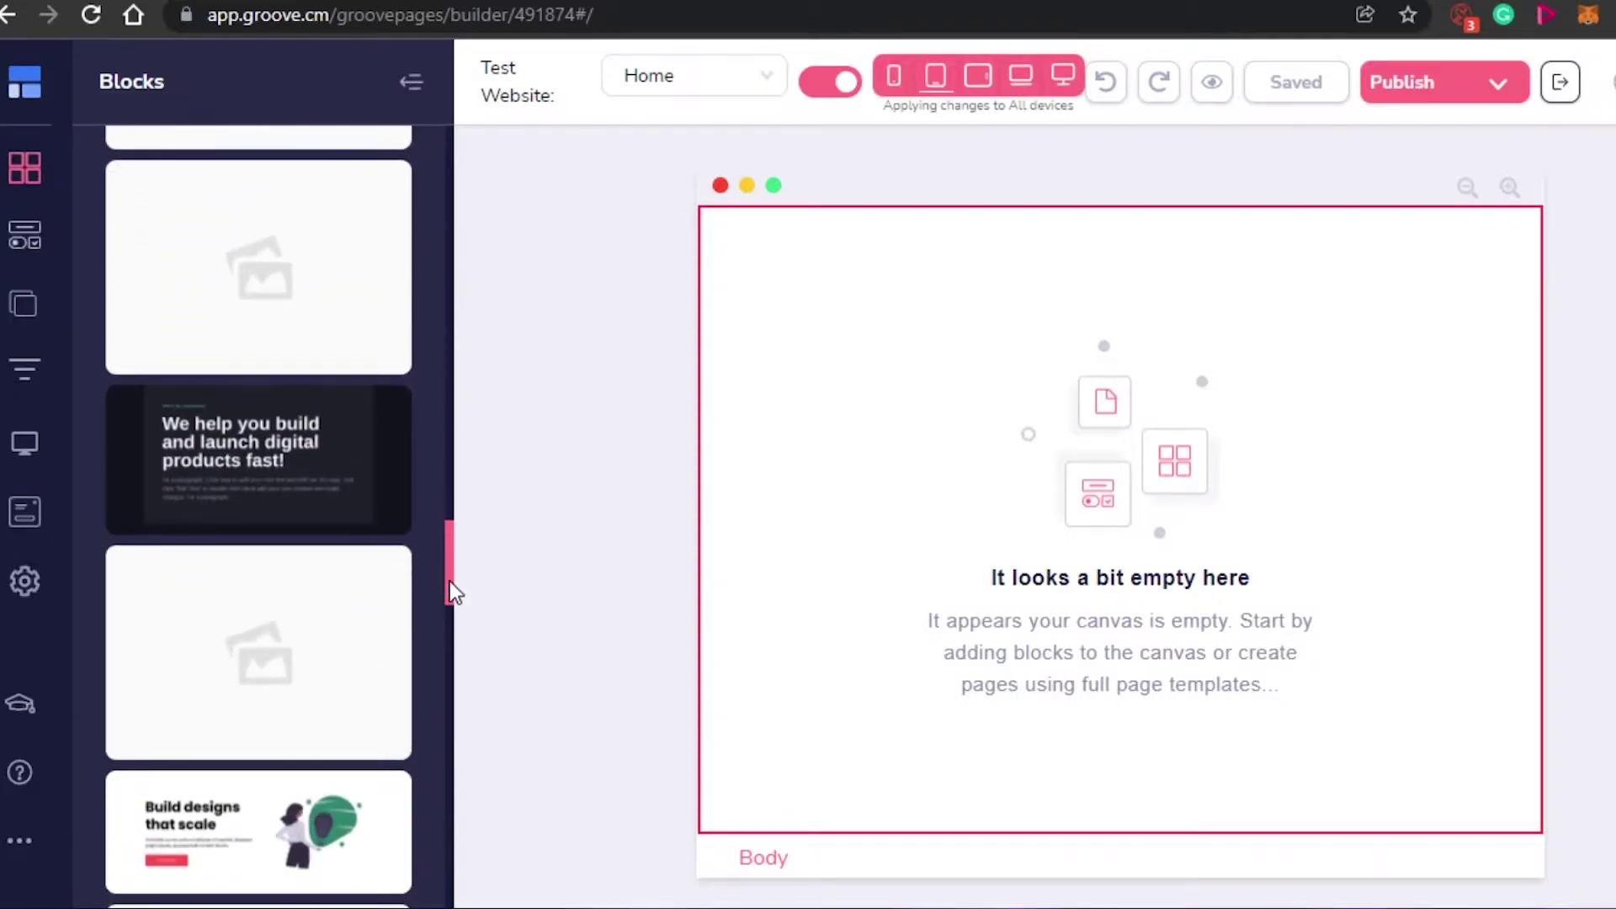
scroll(450, 583, "down", 2)
scroll(446, 566, "up", 1)
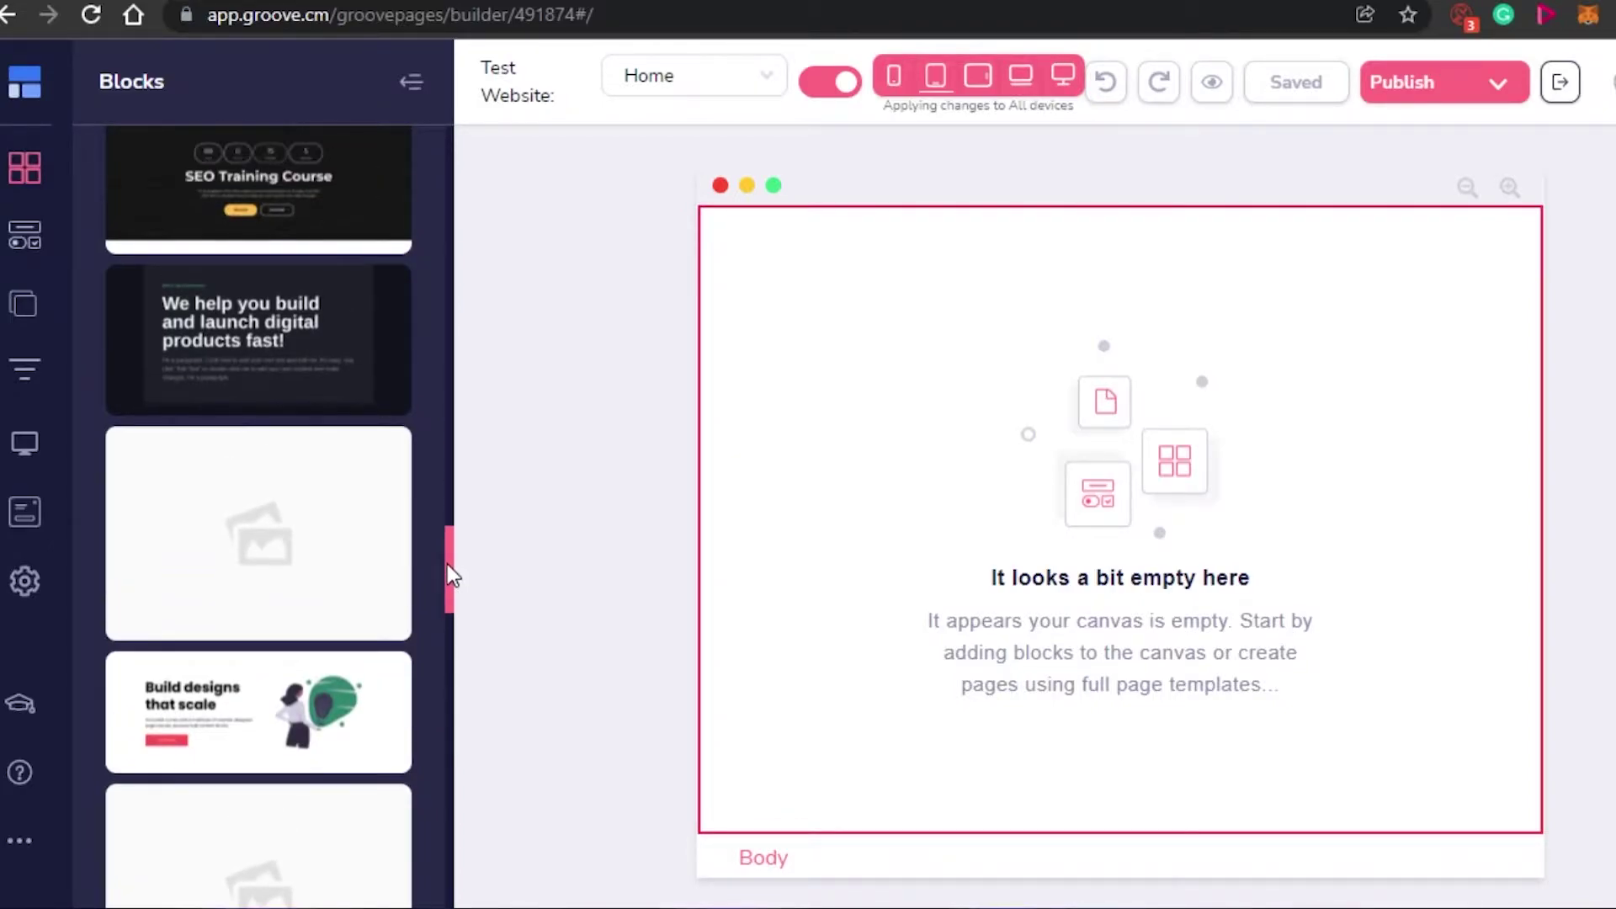
scroll(227, 610, "down", 2)
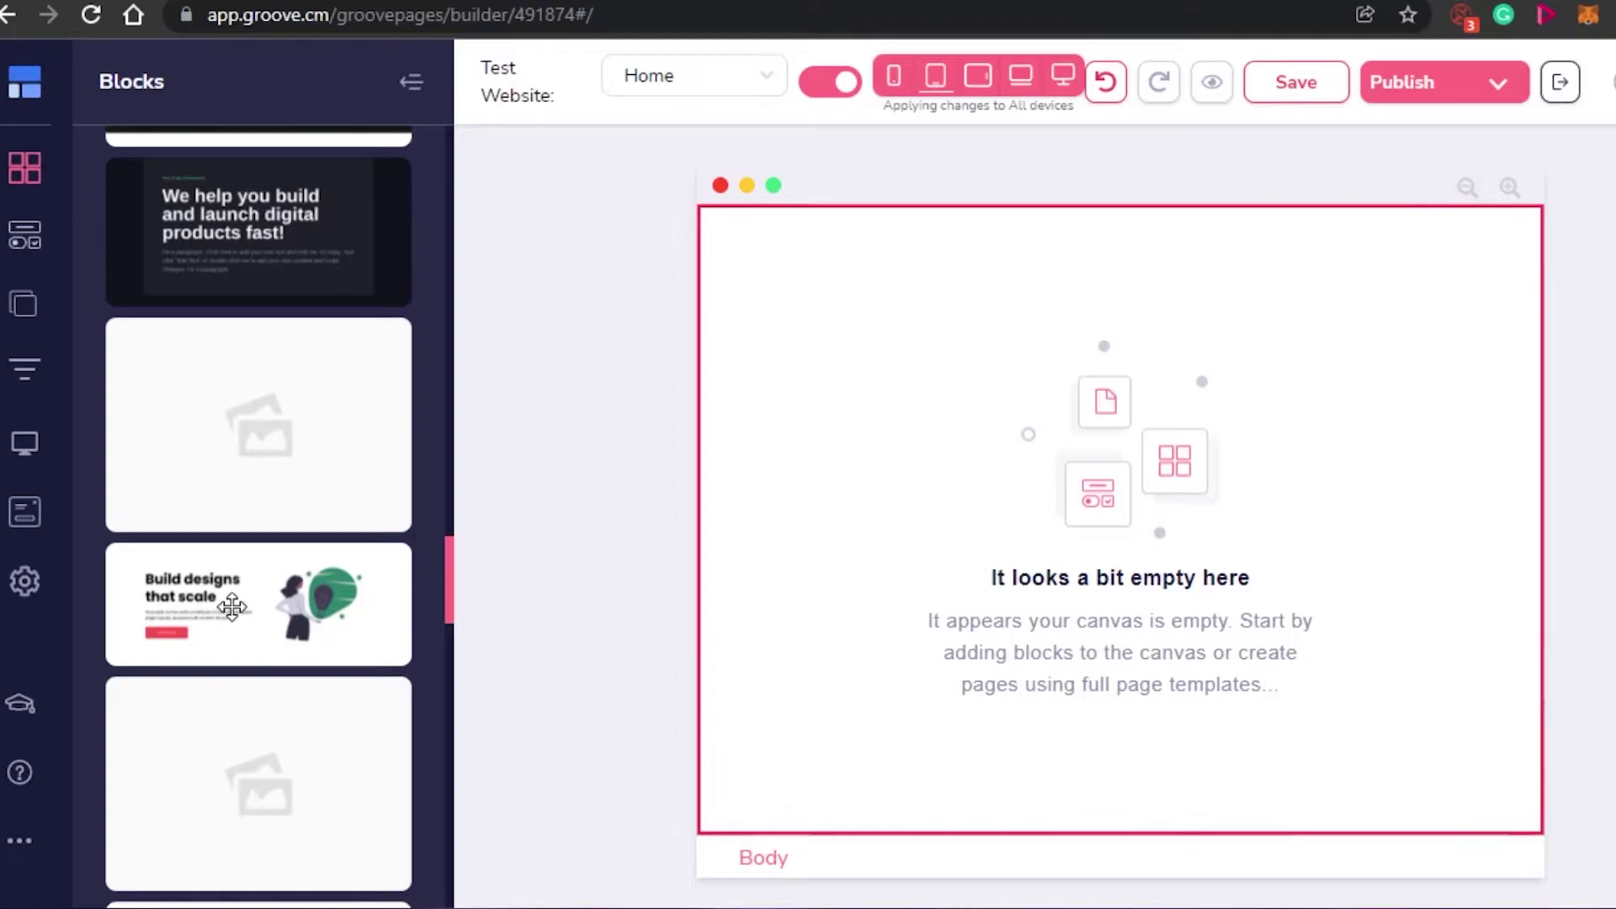
left_click_drag(224, 606, 1047, 285)
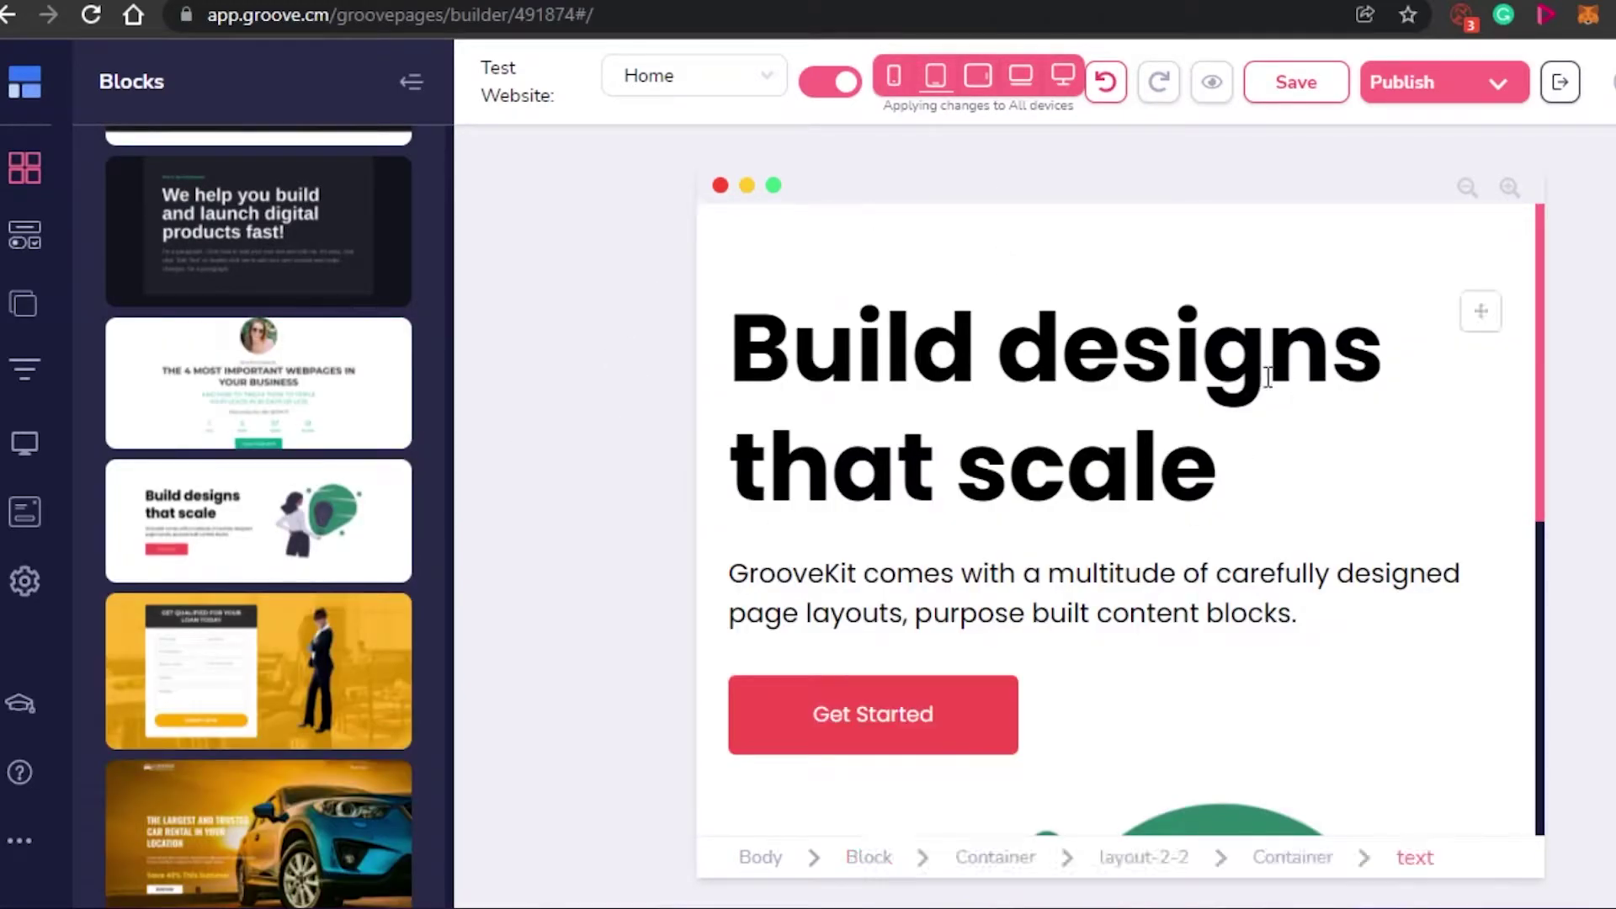
left_click(1267, 370)
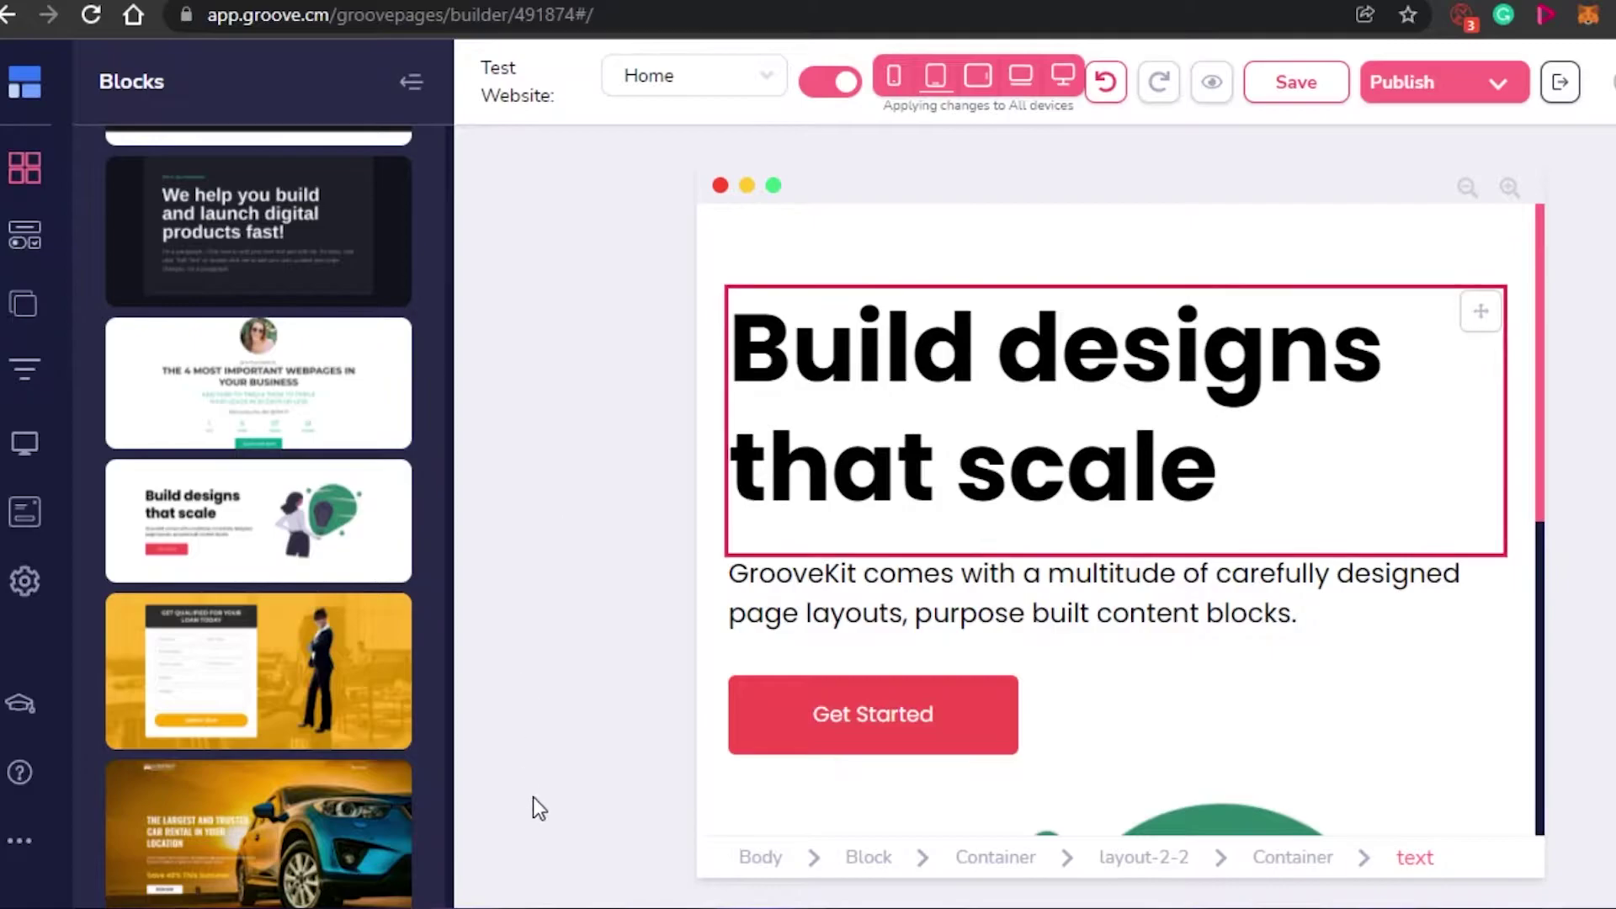
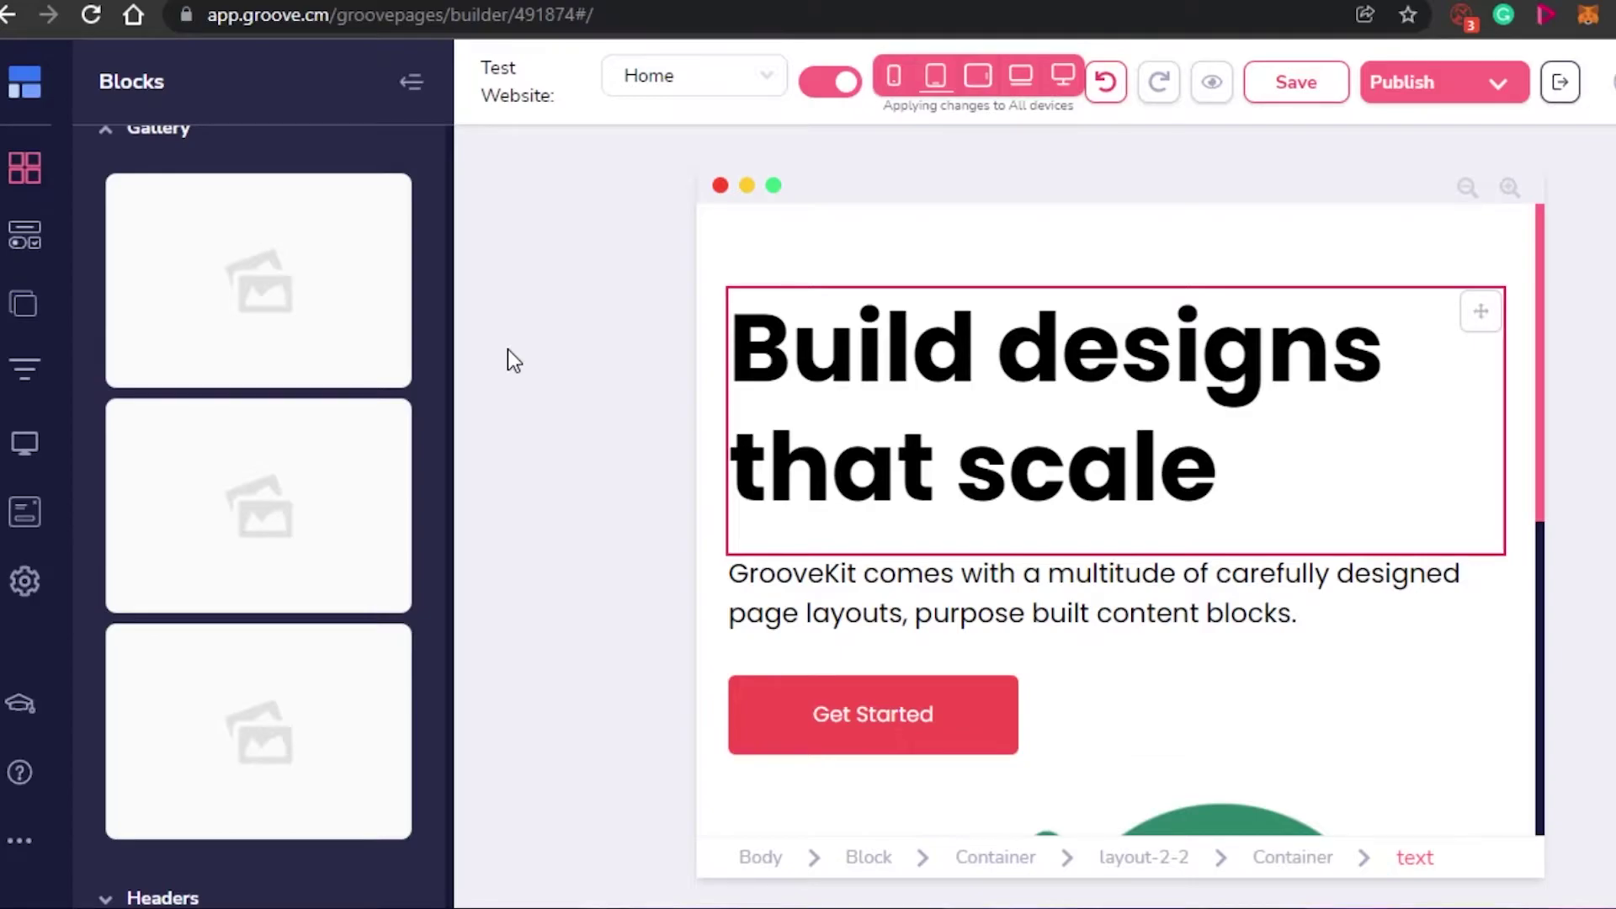
Step: Add the "Gallery." room-photo block below the header and switch the page to the landscape tablet view
left_click_drag(330, 242, 1035, 882)
mouse_move(1119, 781)
left_mouse_down()
mouse_move(1147, 757)
mouse_move(1094, 851)
mouse_move(1113, 774)
left_mouse_up()
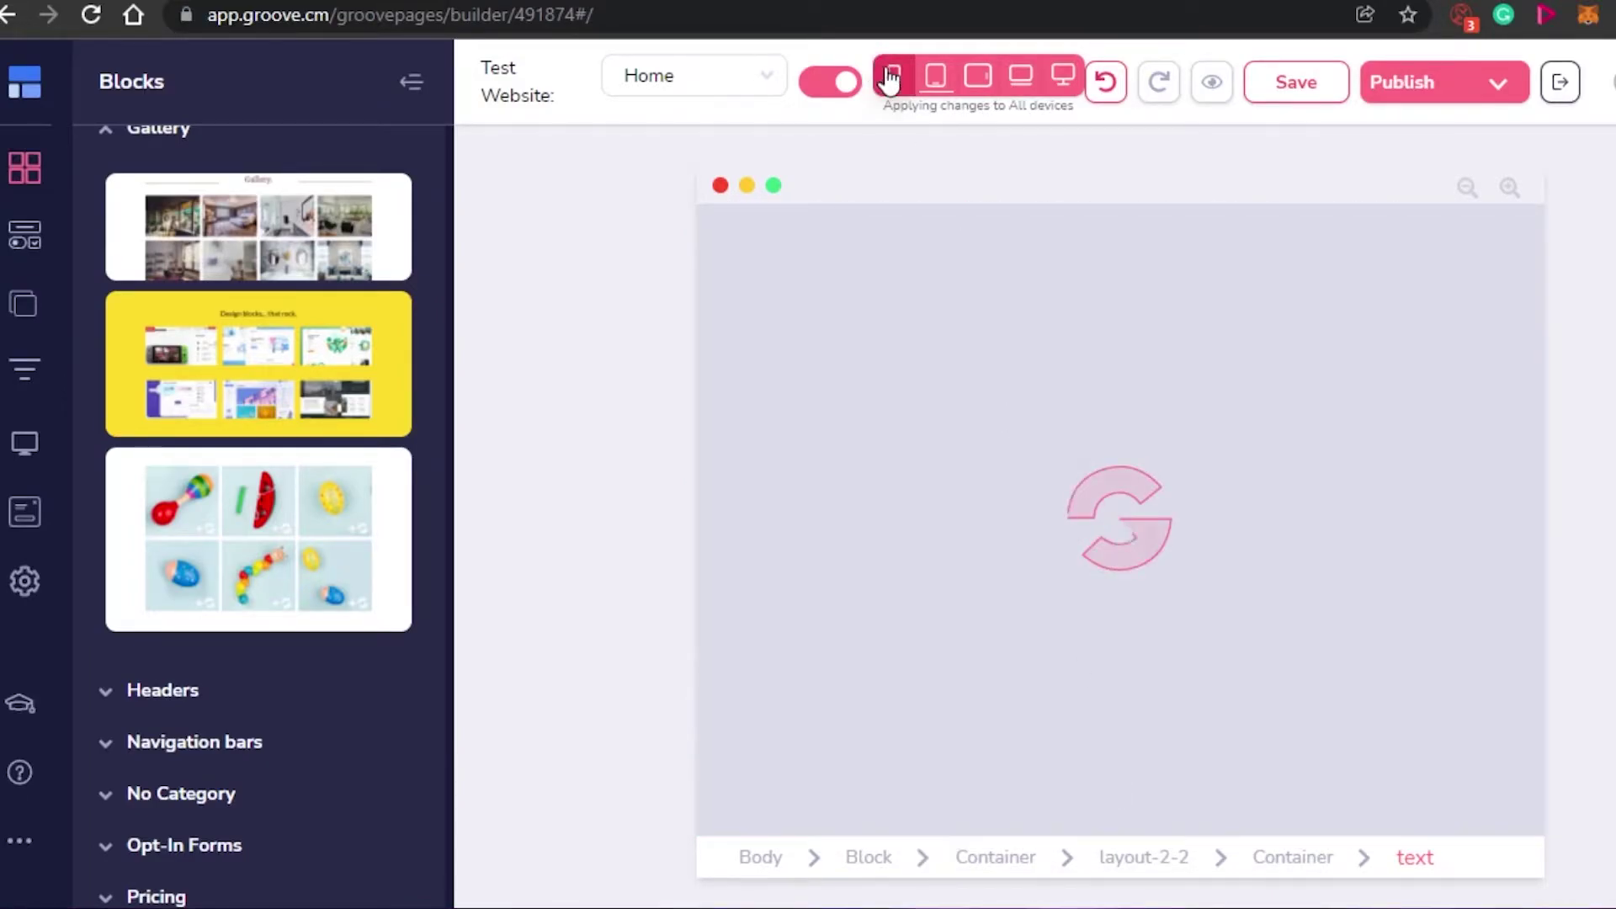
left_click(978, 75)
left_click(1020, 75)
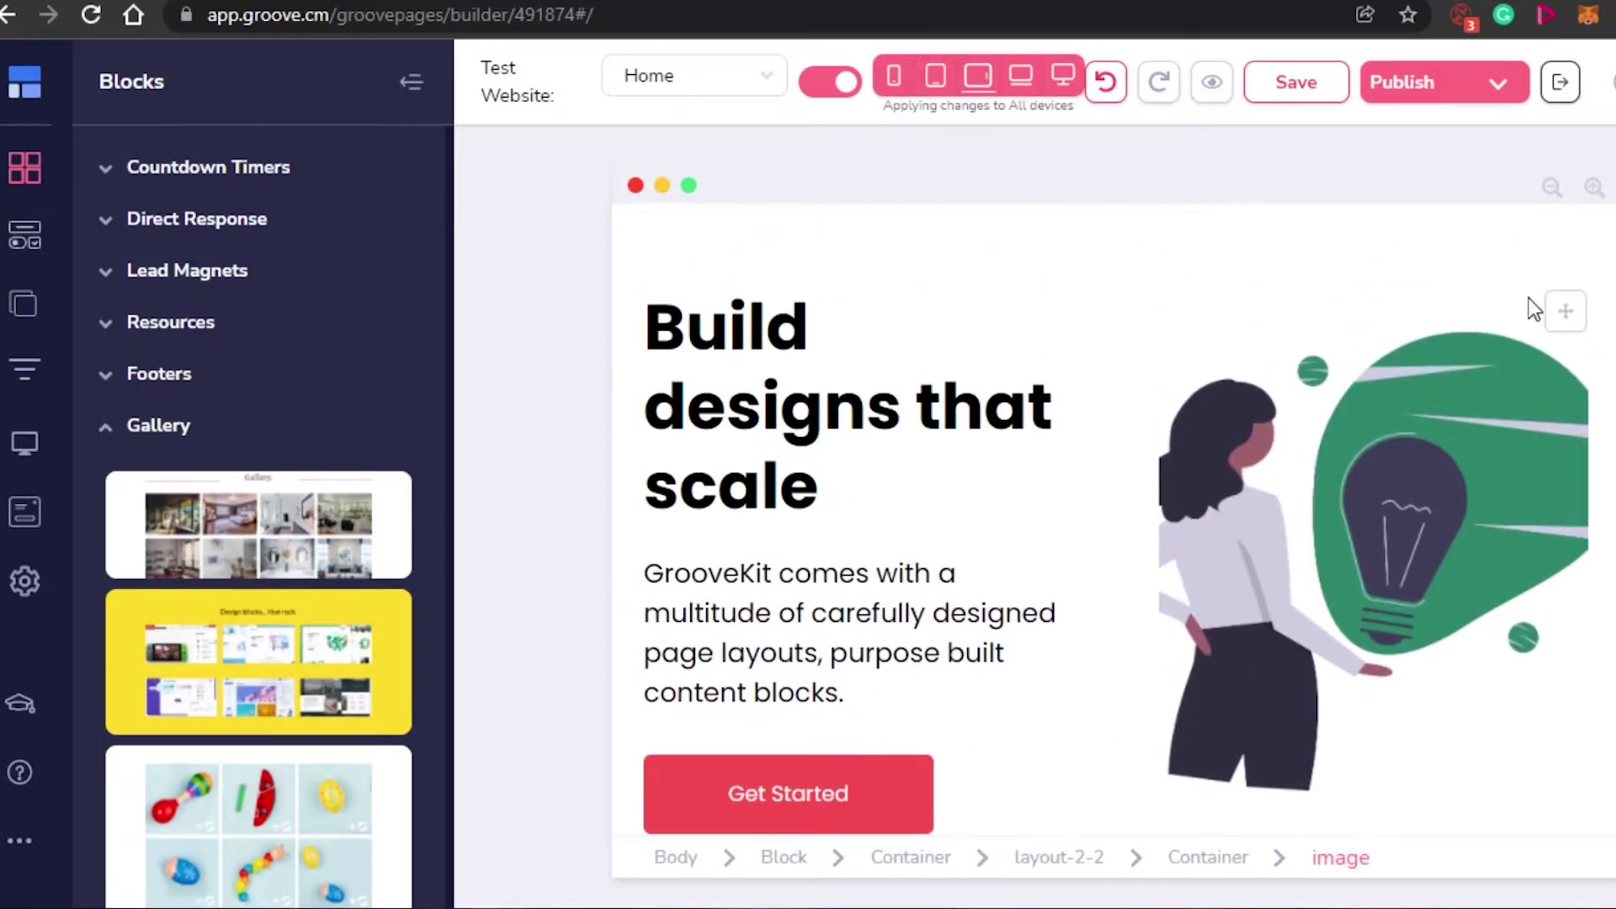
scroll(1116, 520, "down", 8)
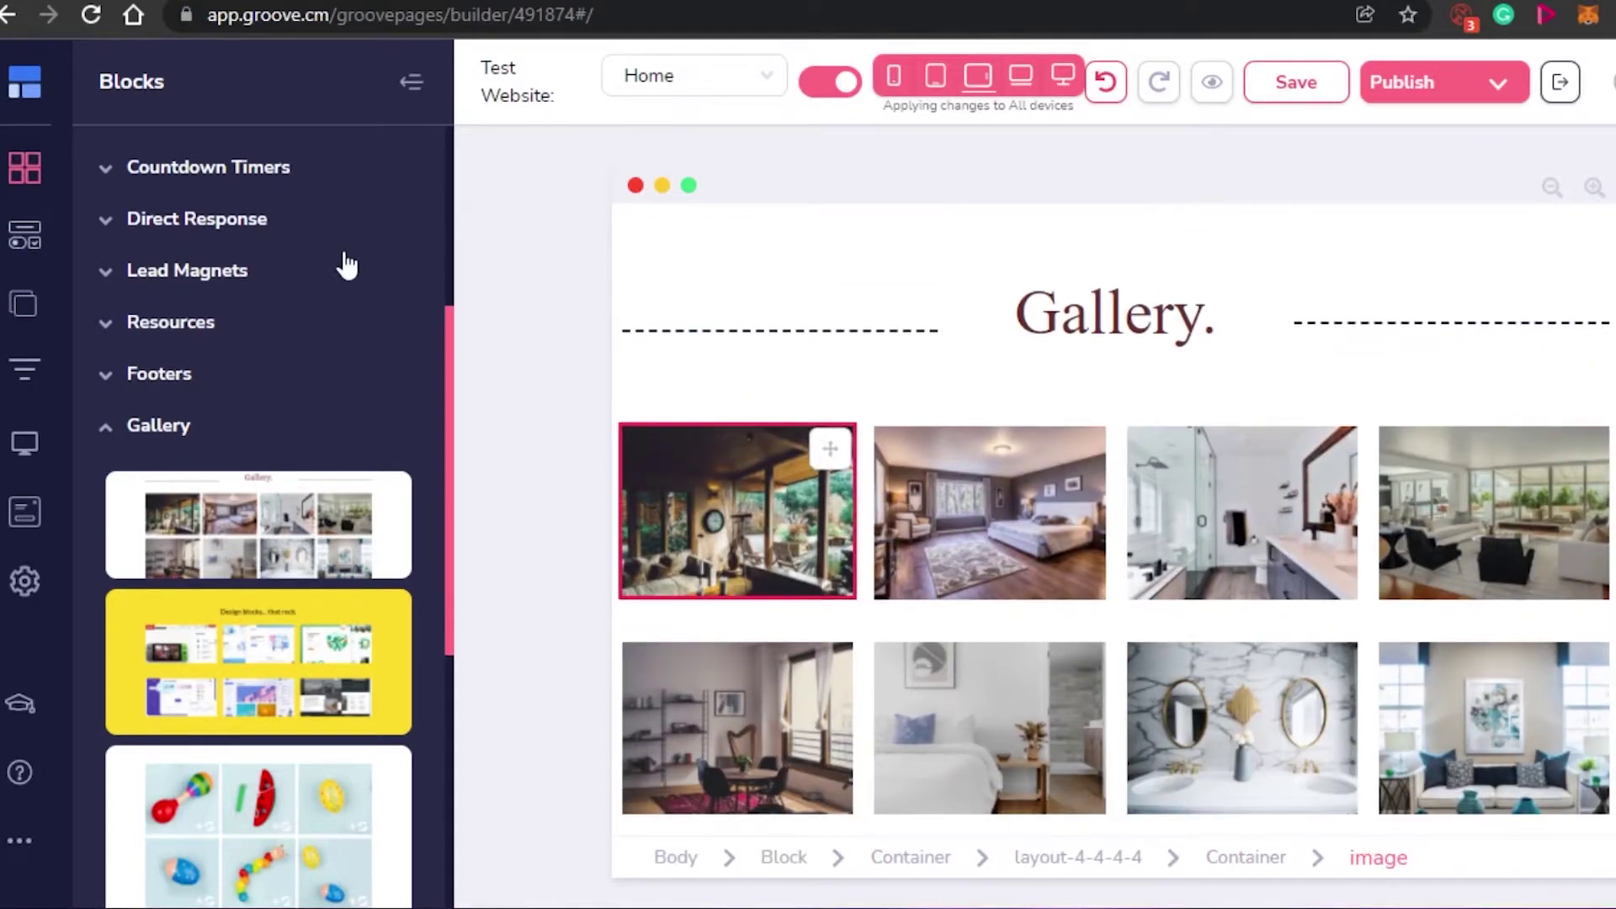
Step: Add the "Used by over 50,000 customers" content block below the gallery and expand the Footers block category
left_click_drag(449, 364, 441, 629)
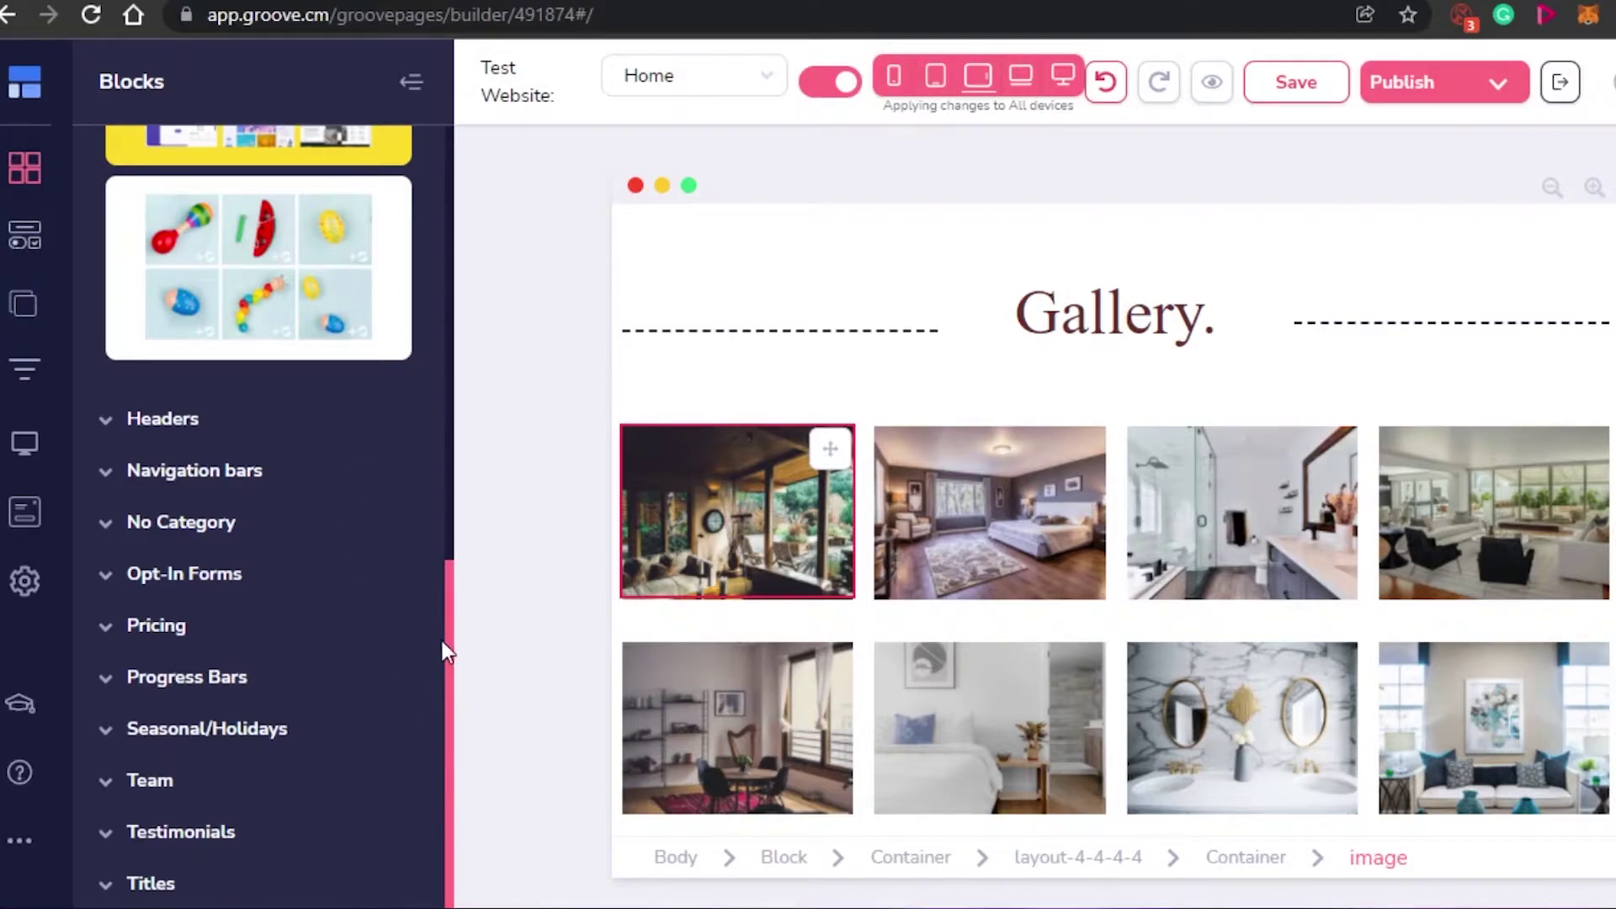
left_click_drag(446, 656, 449, 274)
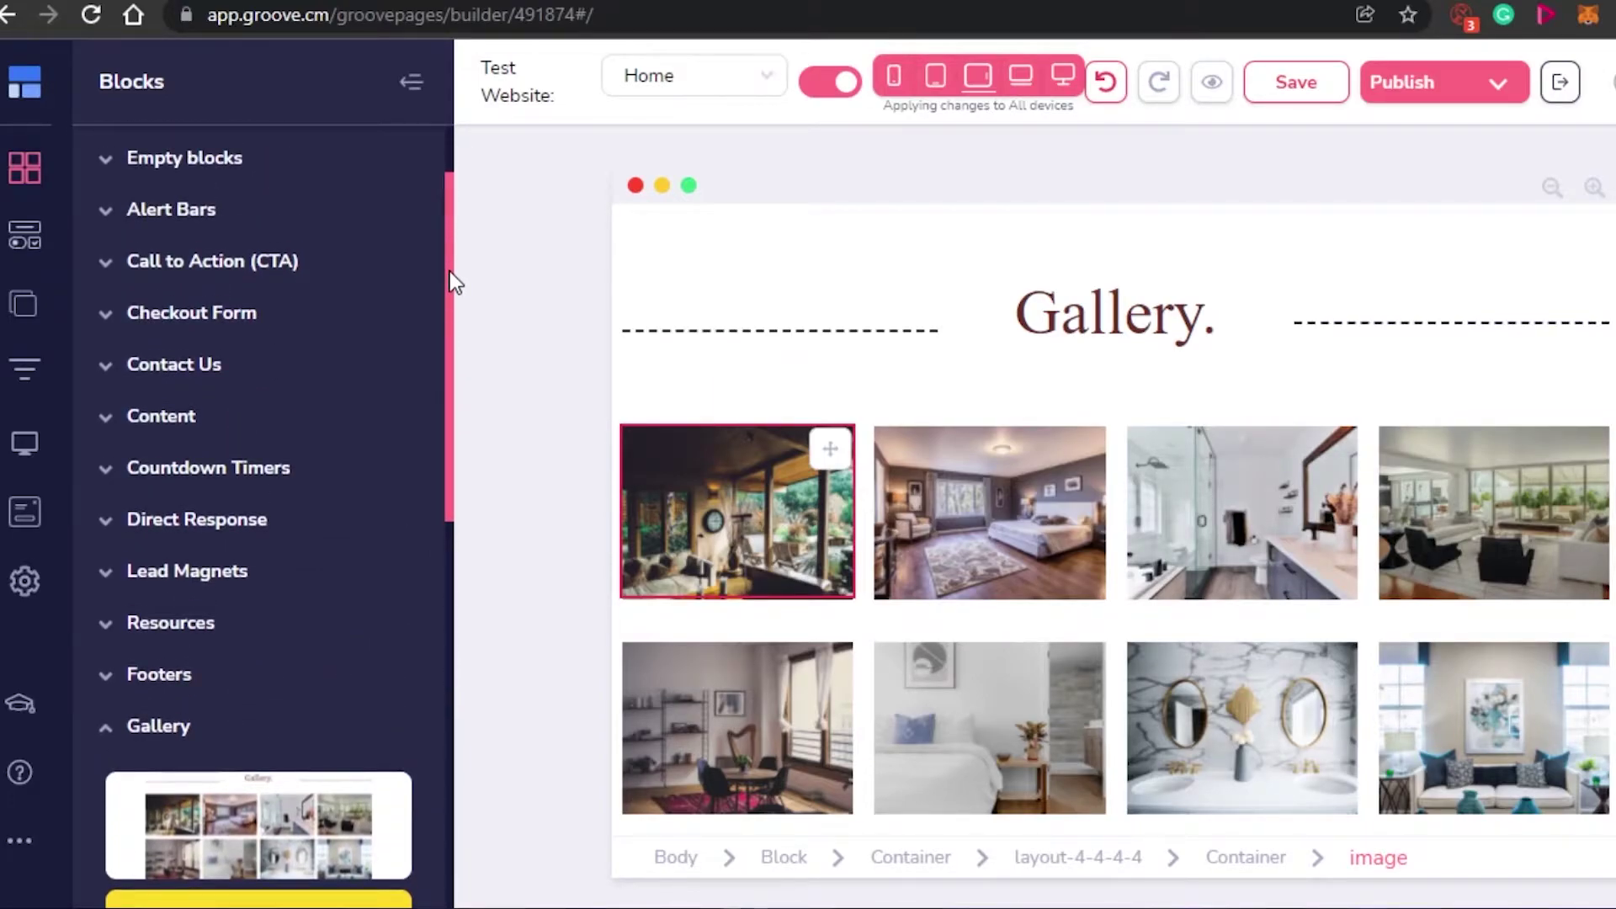
left_click(182, 425)
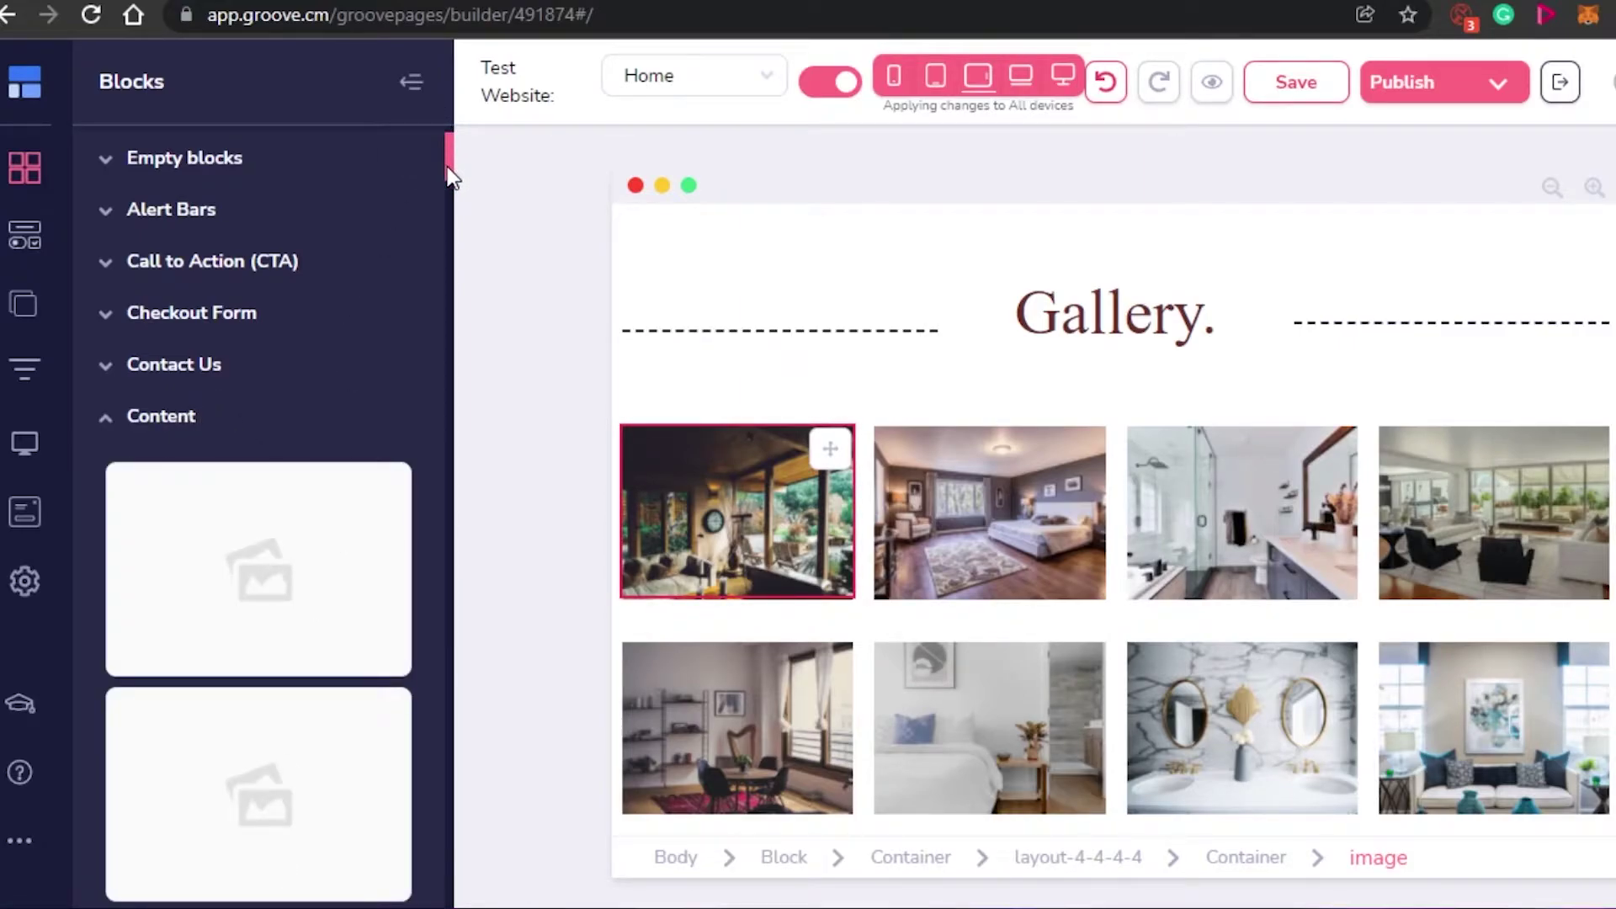
scroll(405, 422, "down", 6)
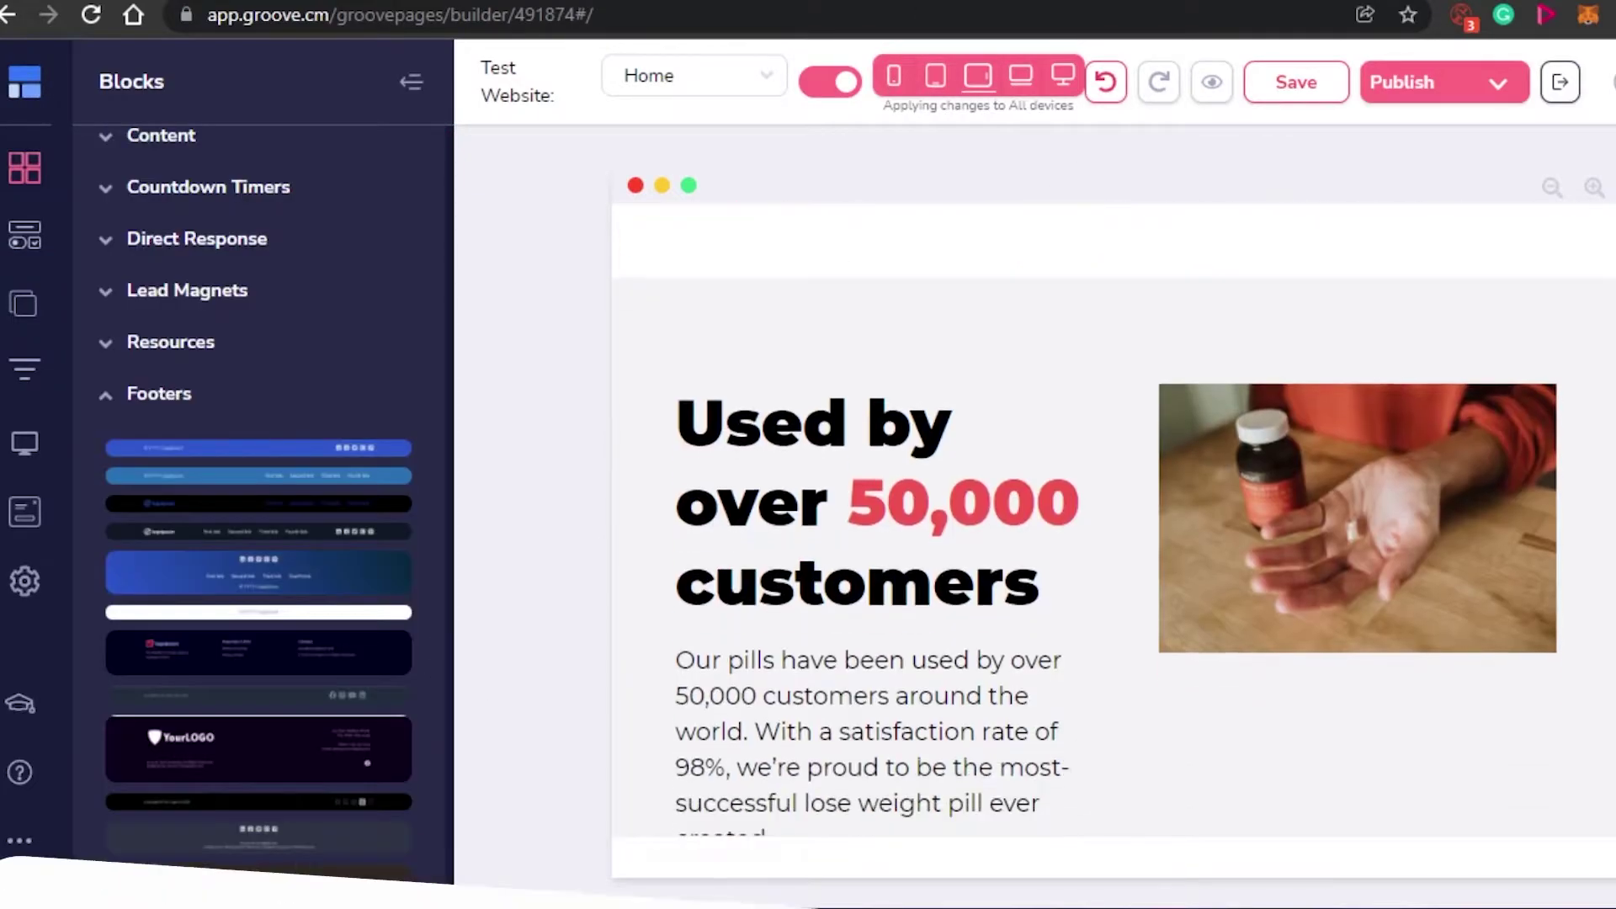
scroll(1111, 454, "down", 10)
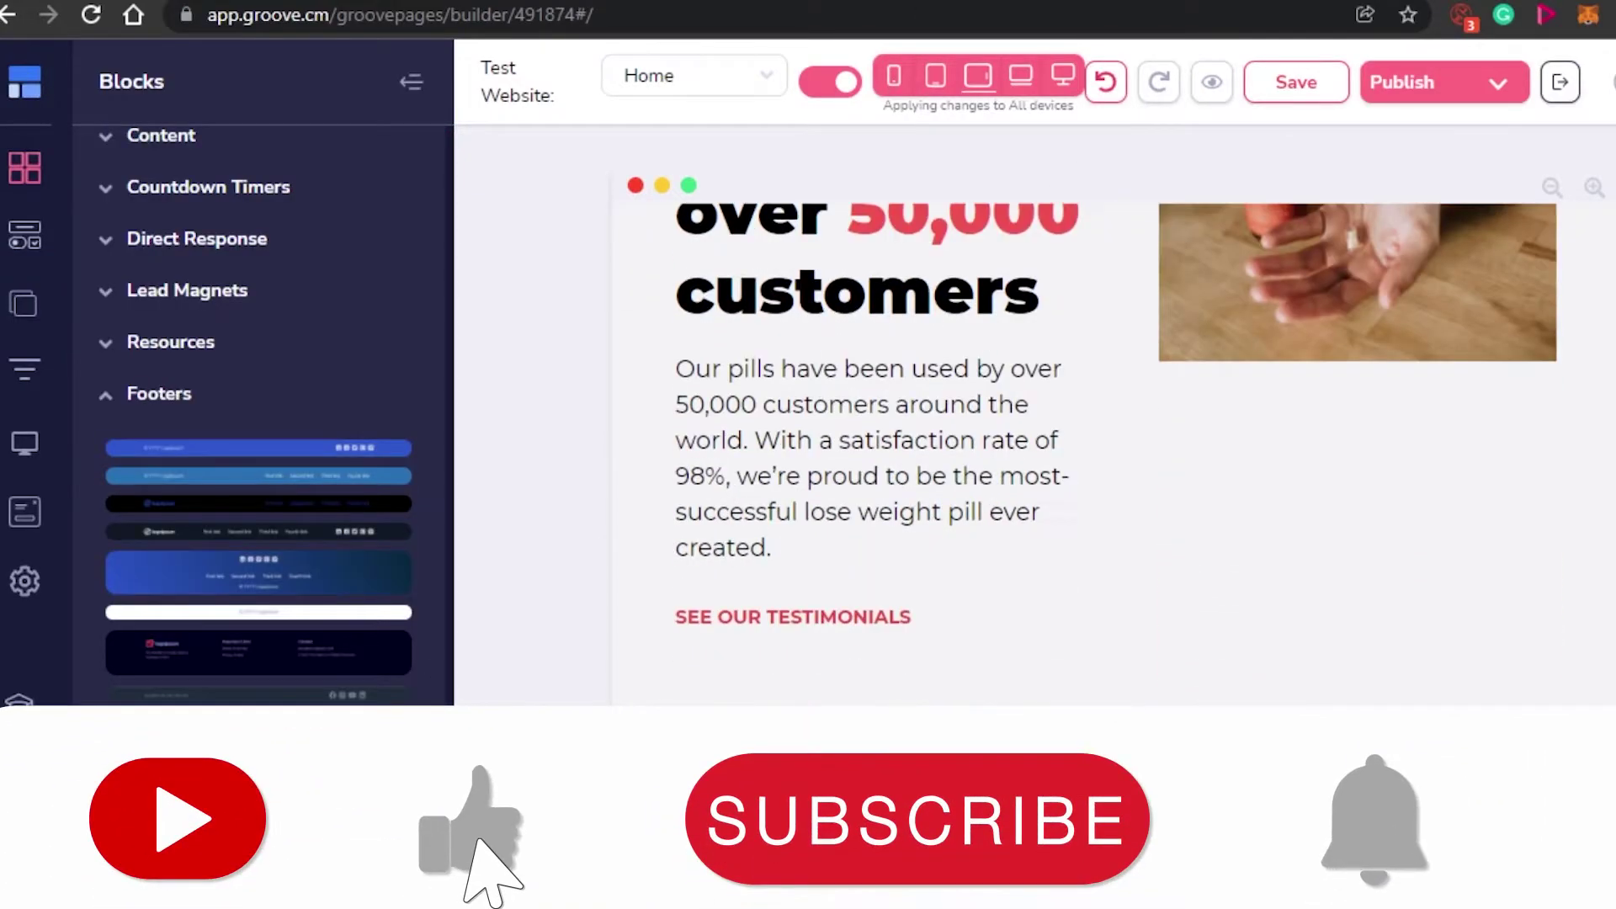
scroll(1111, 454, "up", 5)
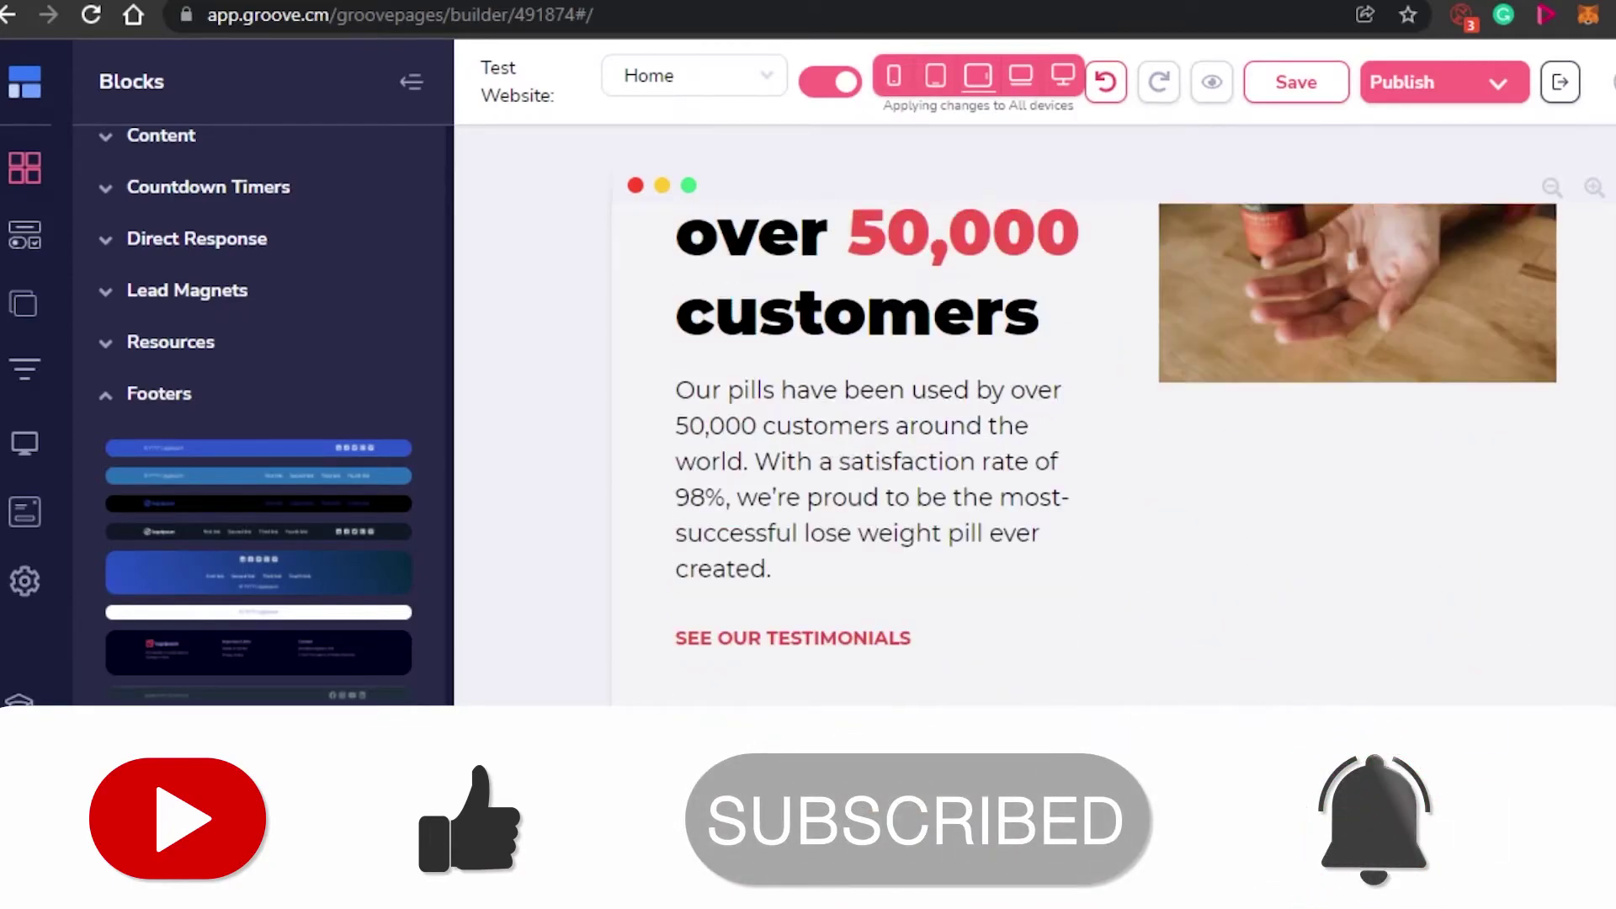
scroll(1111, 454, "down", 5)
scroll(1110, 455, "up", 5)
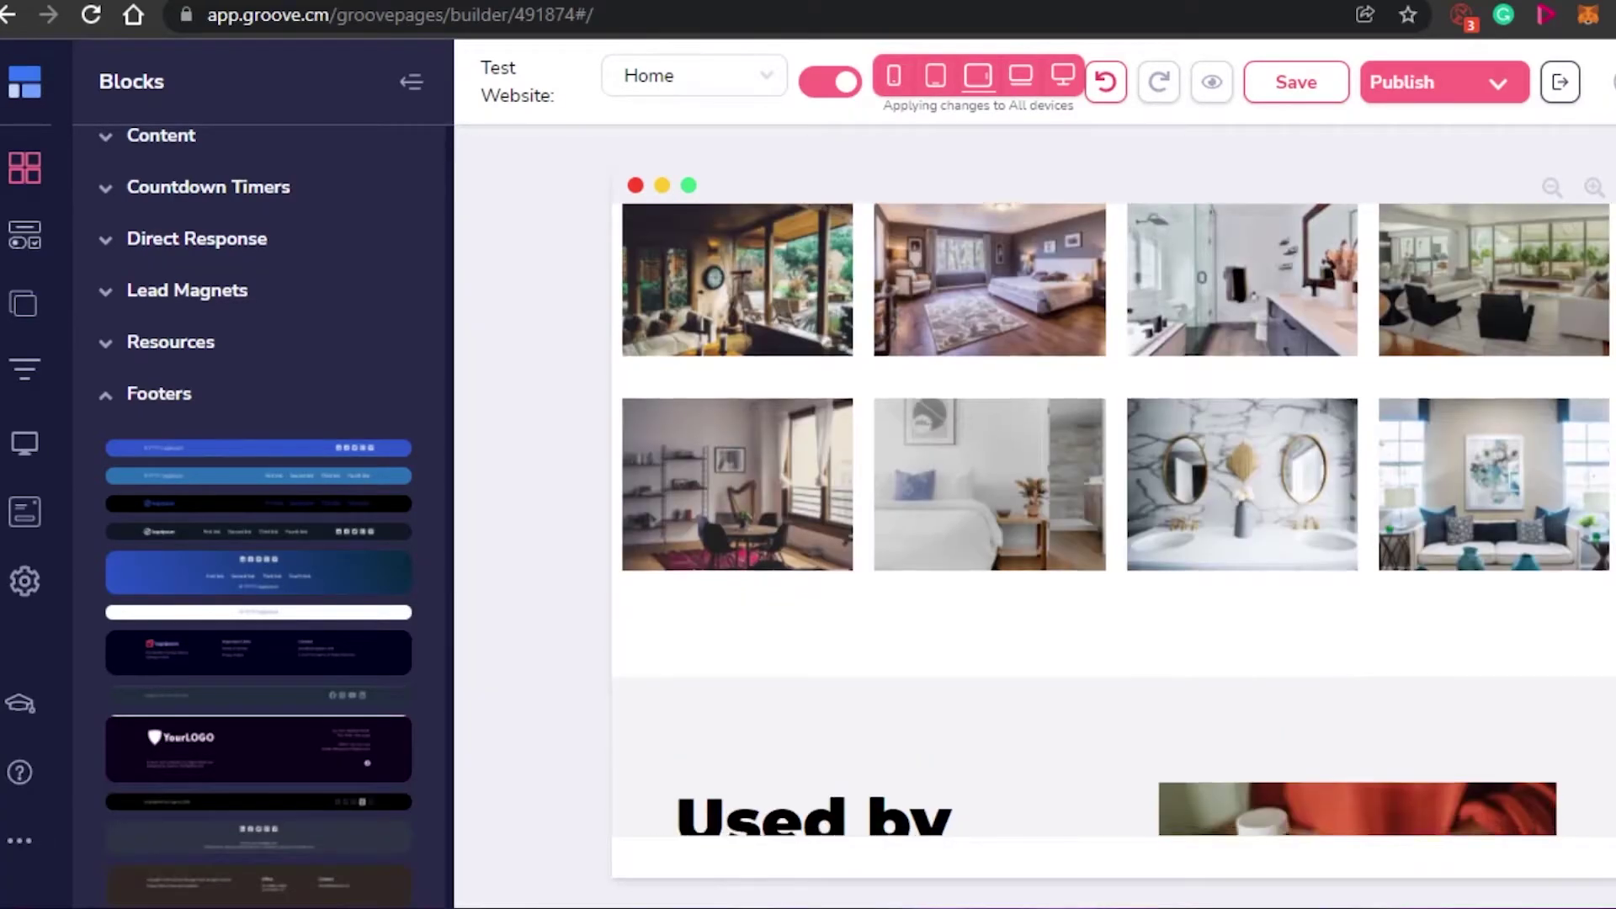
scroll(1111, 455, "down", 5)
scroll(1111, 505, "down", 1)
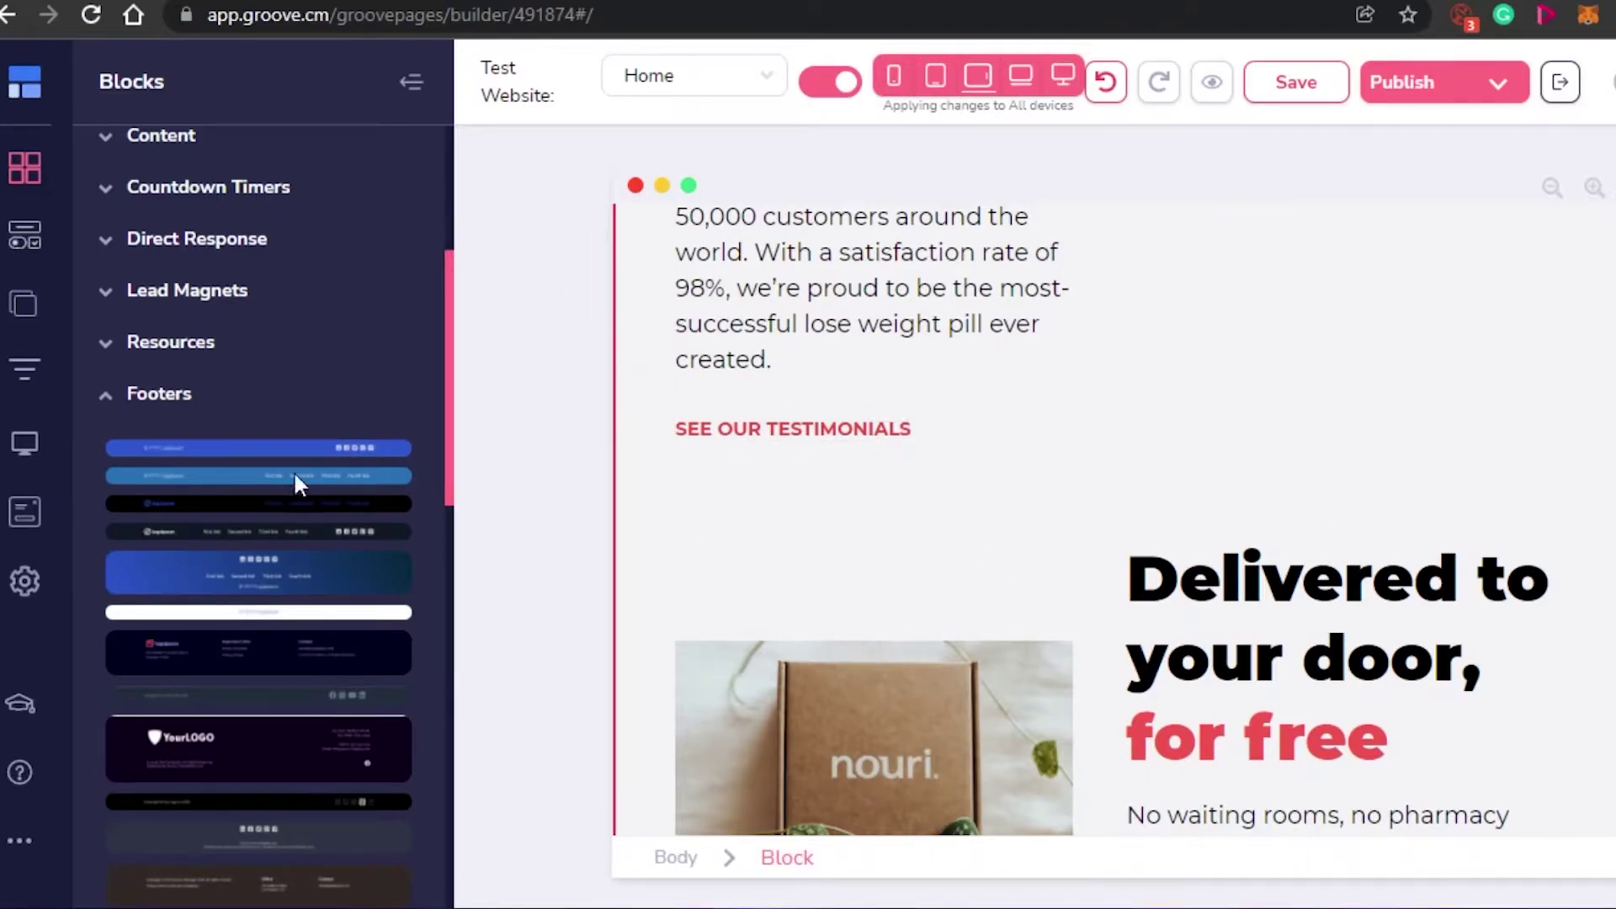
Step: Add the dark LOGOIPSUM footer with Explore and Get In Touch columns at the end of the page
left_click_drag(447, 345, 452, 464)
left_click_drag(329, 385, 282, 368)
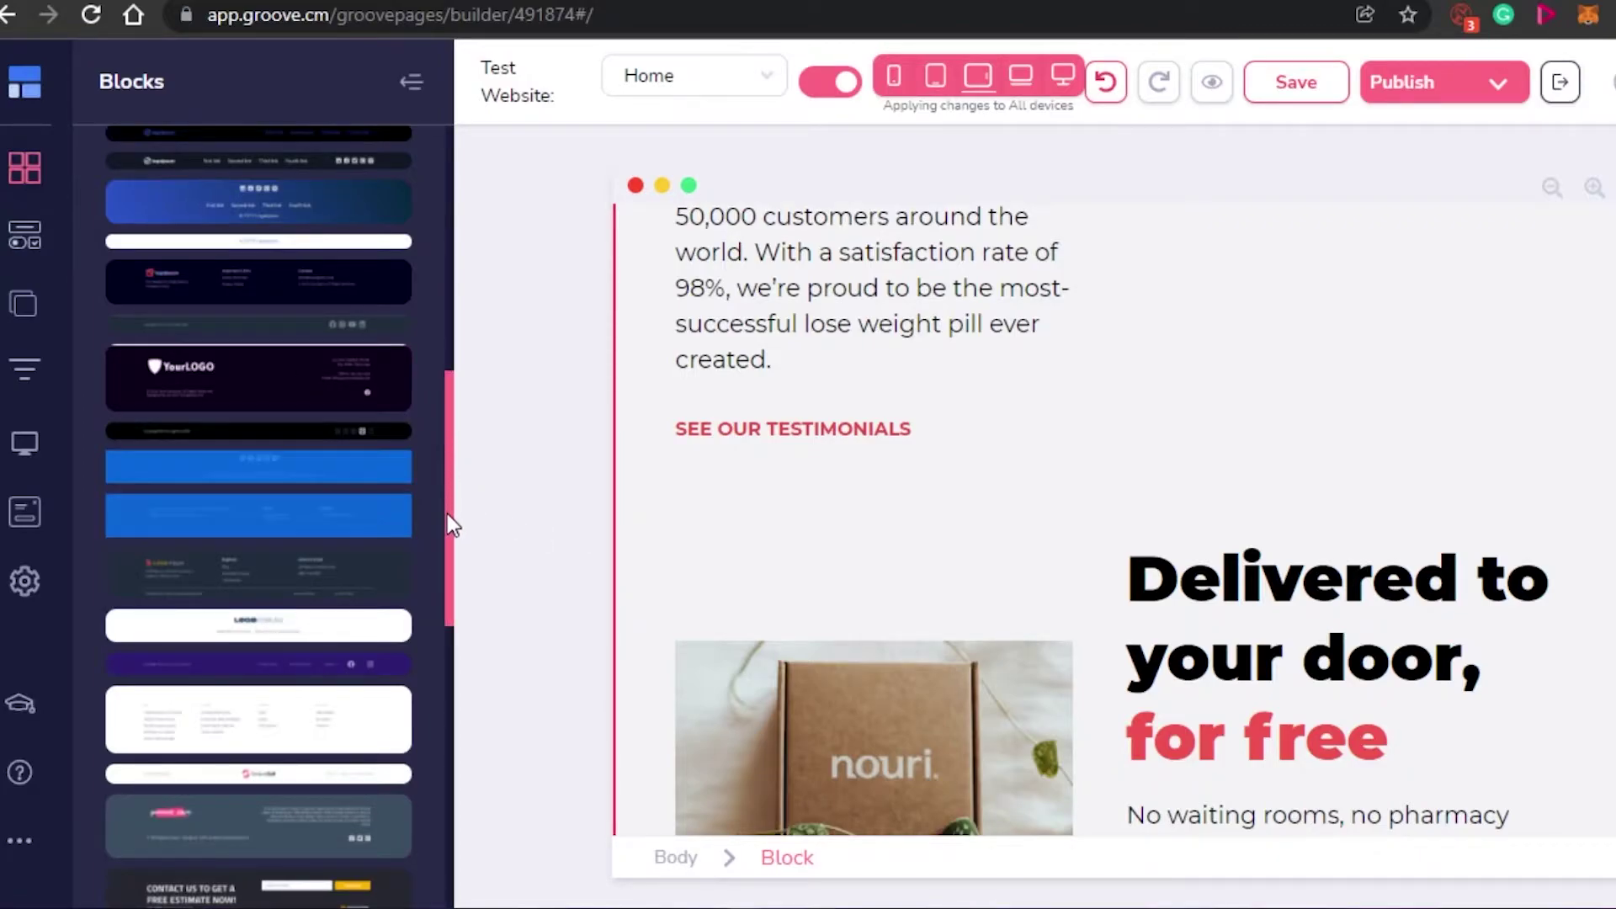
scroll(446, 547, "down", 1)
left_click_drag(446, 578, 447, 634)
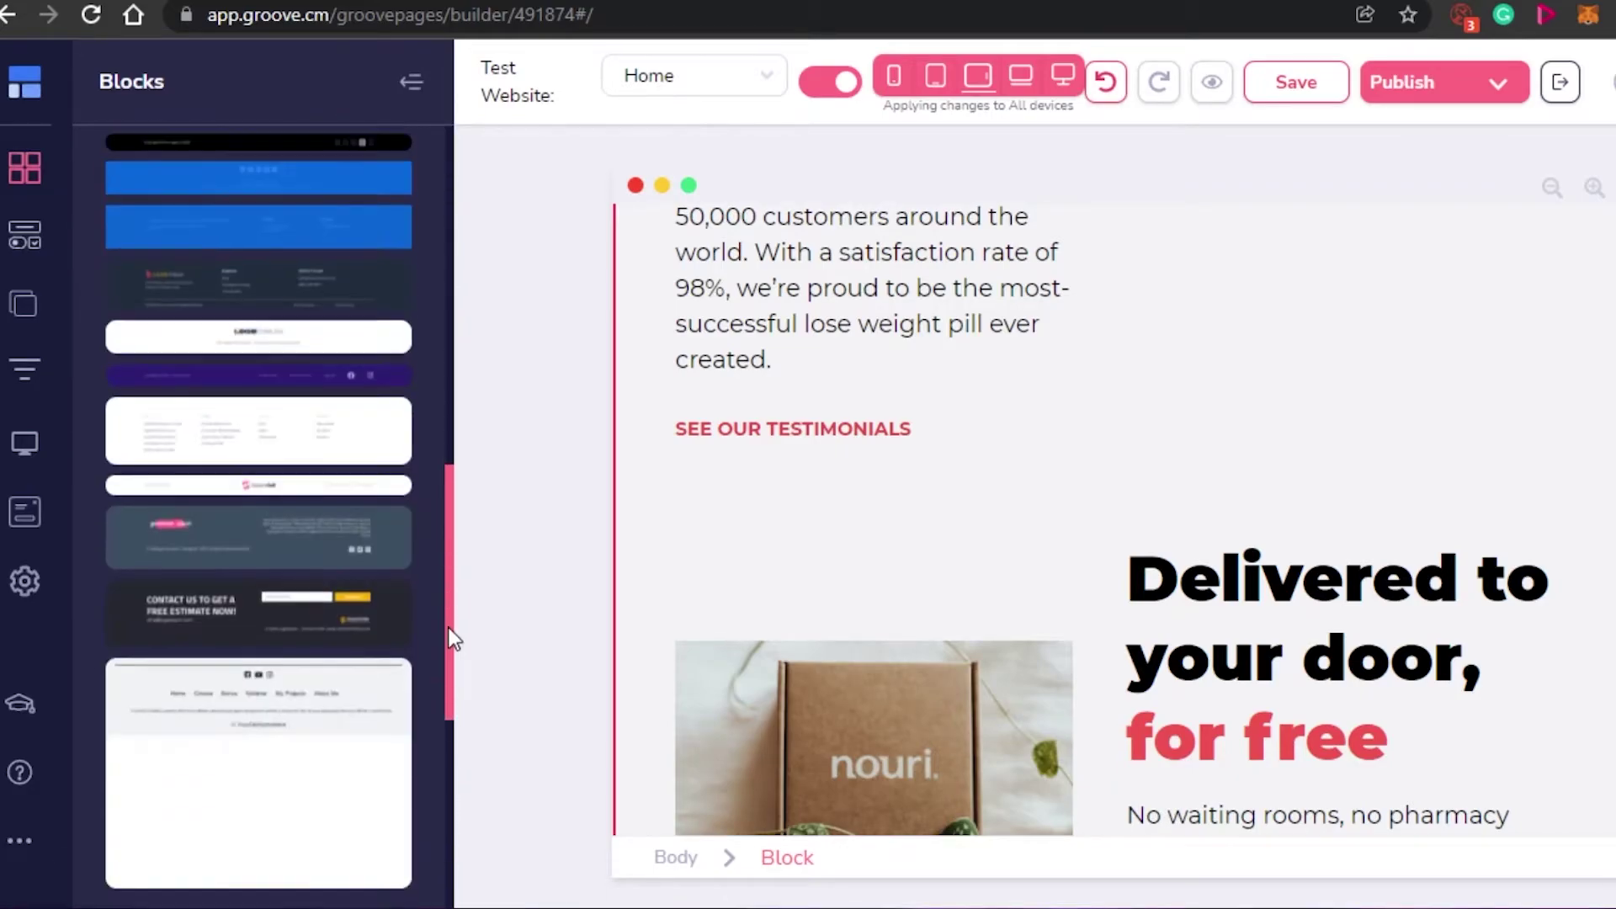
scroll(1605, 606, "up", 5)
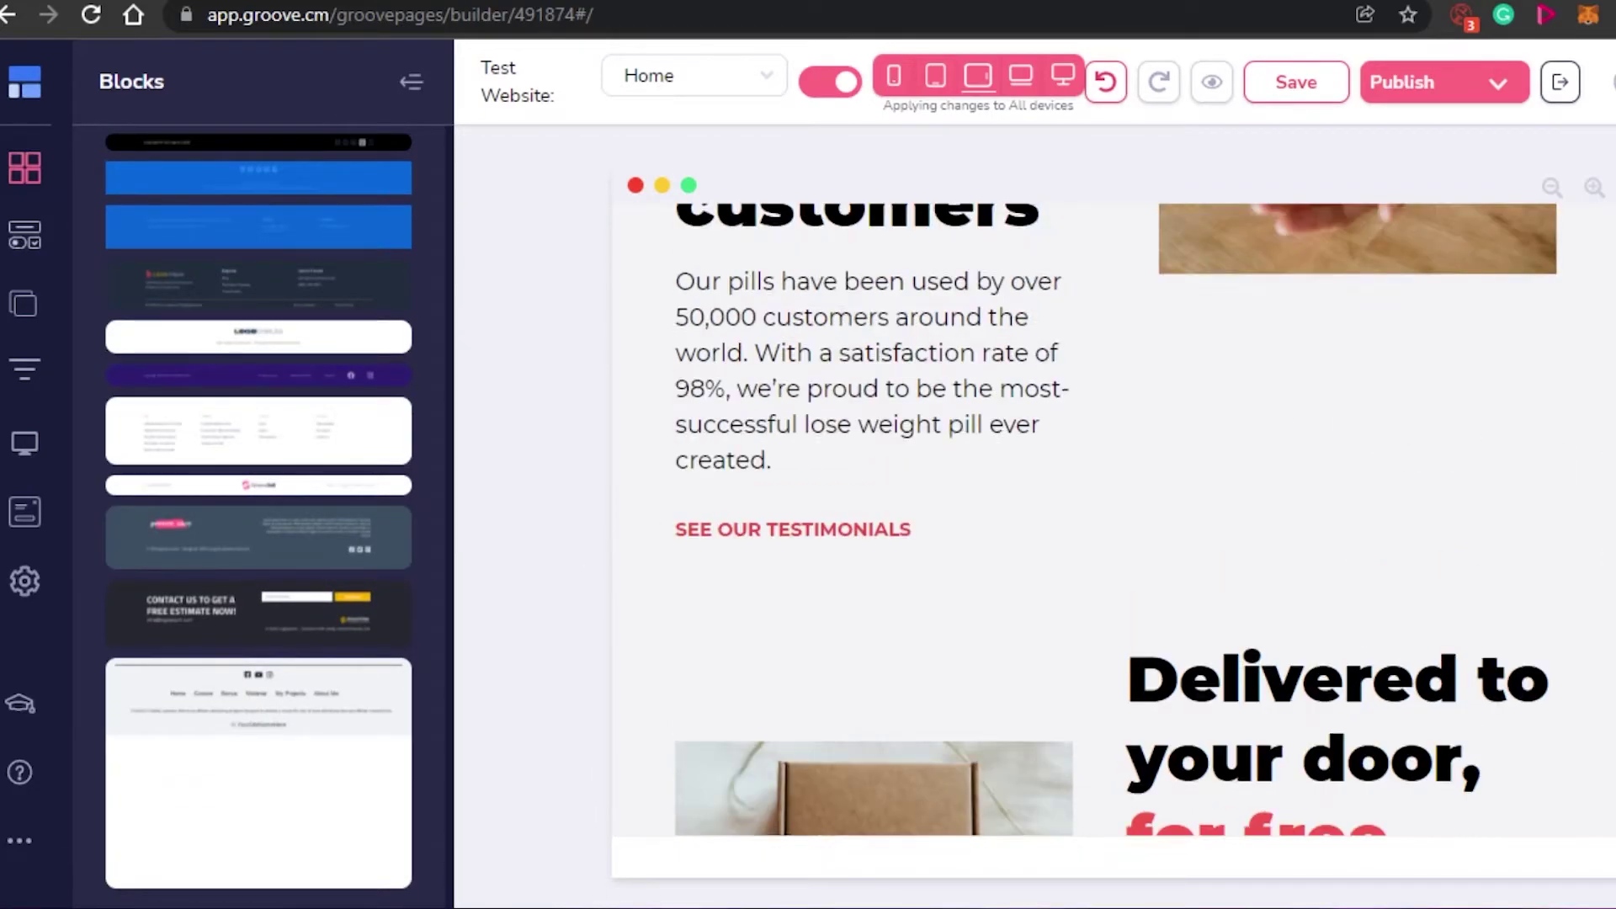
scroll(1114, 521, "down", 15)
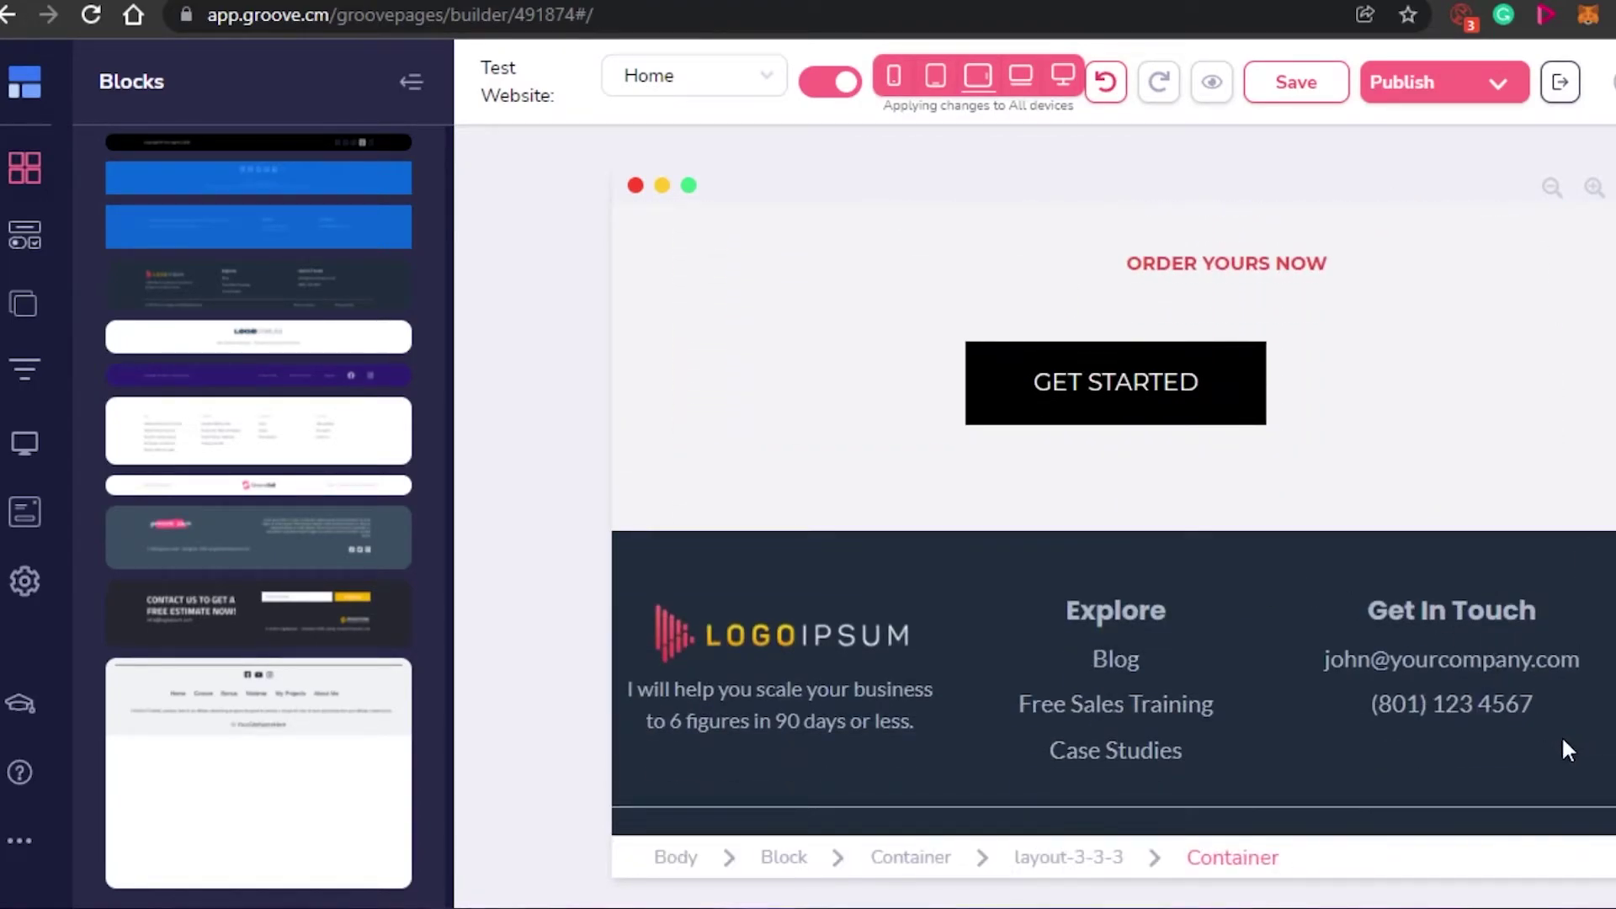
scroll(1113, 520, "up", 15)
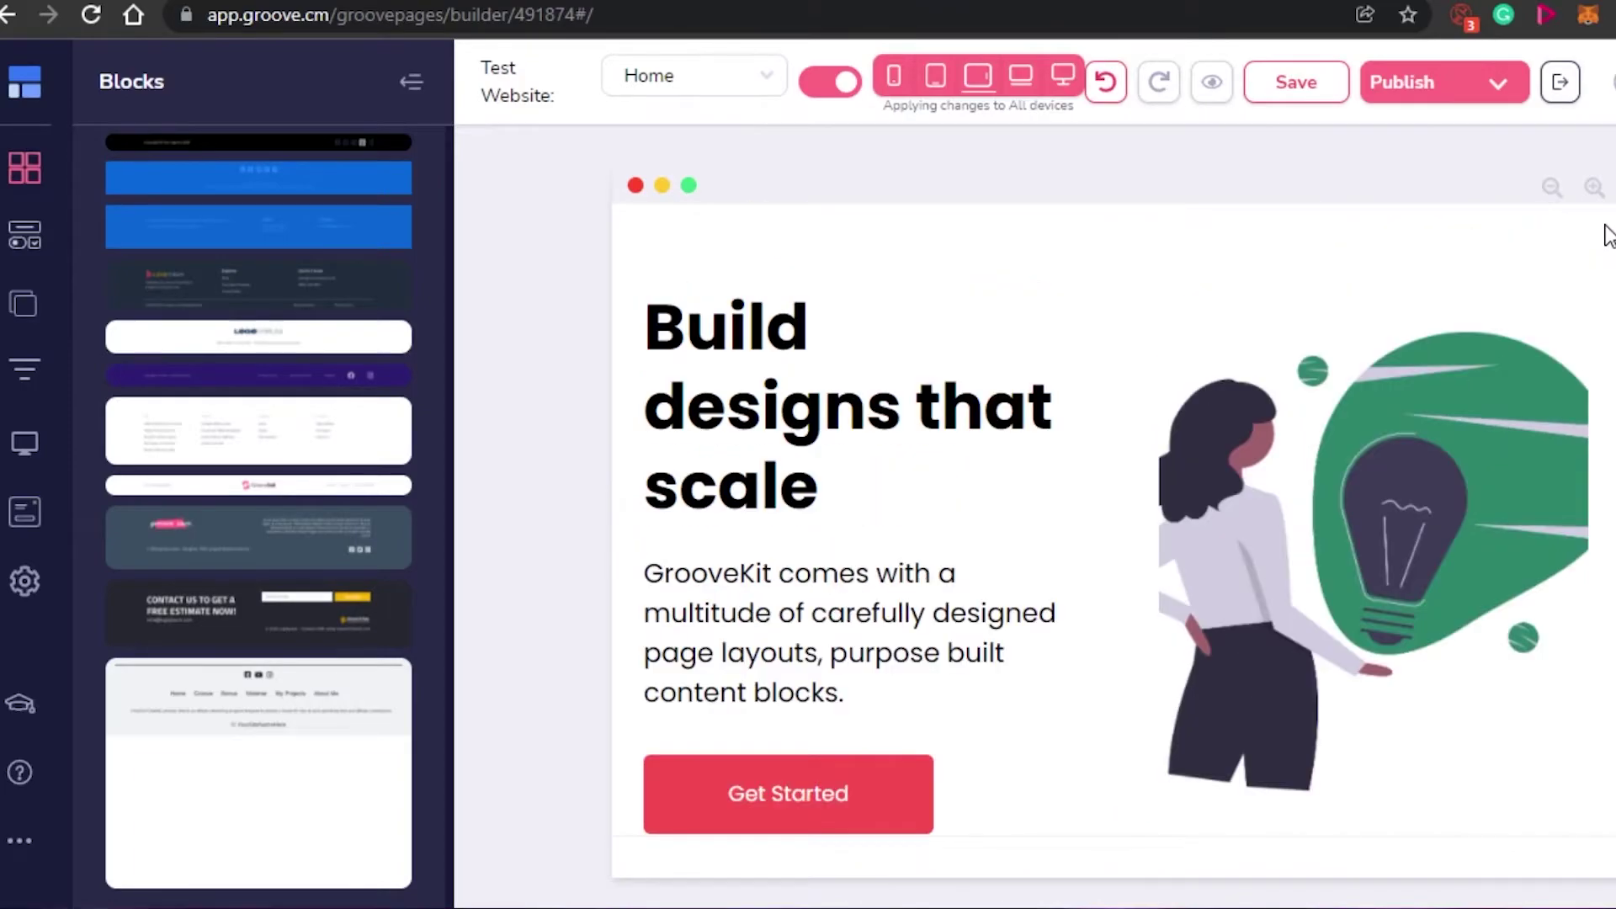
scroll(1114, 520, "down", 12)
scroll(1113, 521, "up", 10)
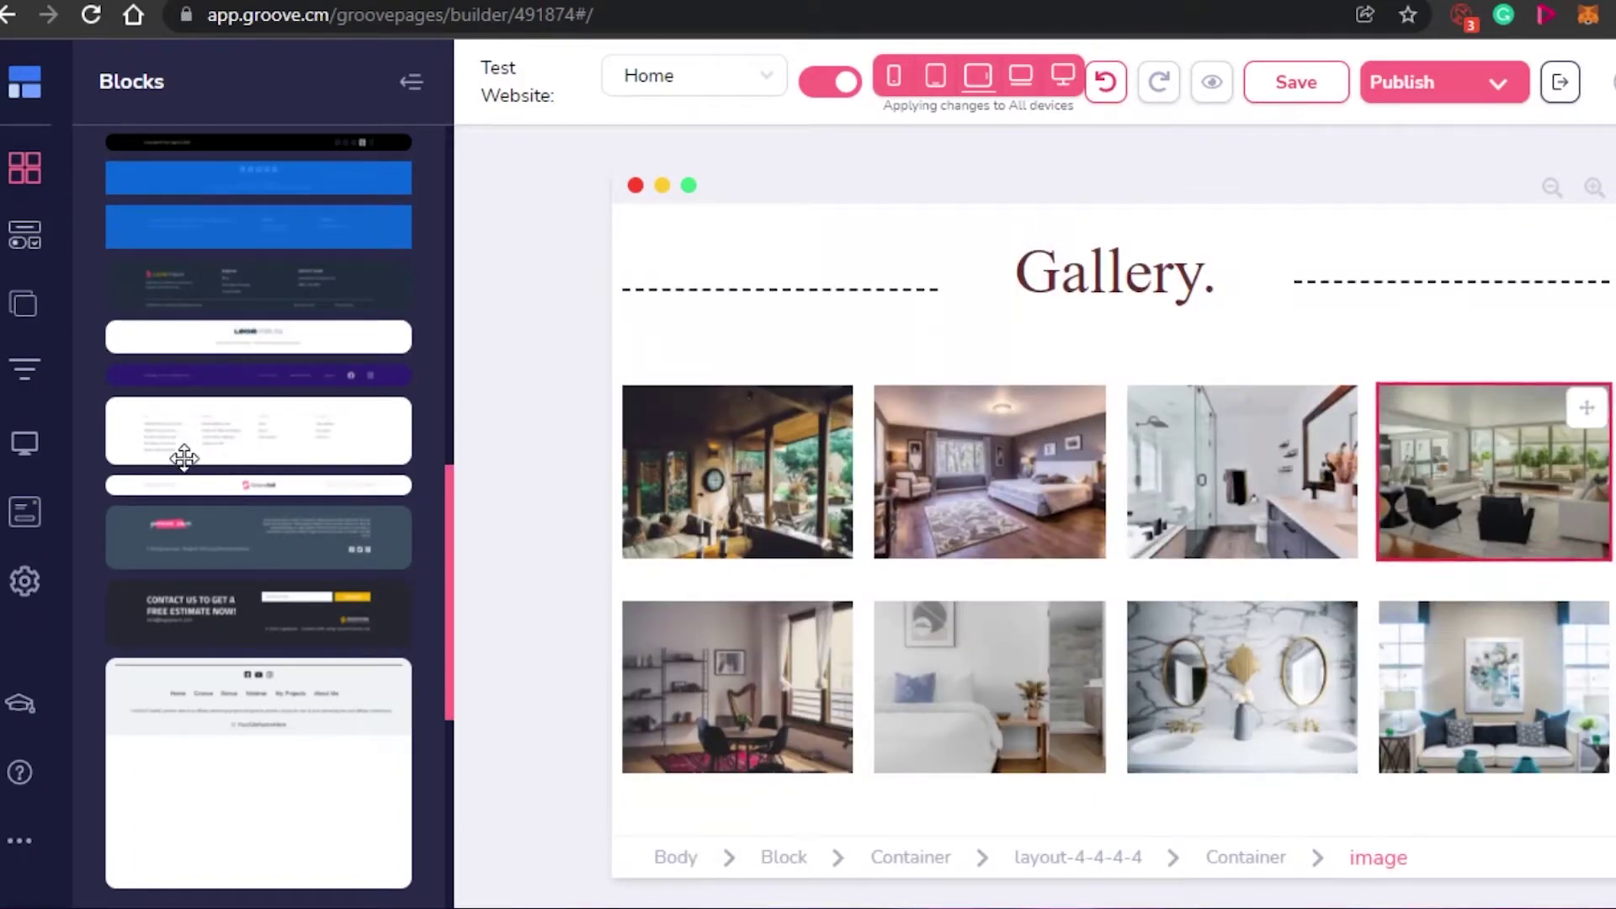
Step: Examine the column and grid layouts offered in the Empty blocks category
left_click_drag(451, 541, 444, 202)
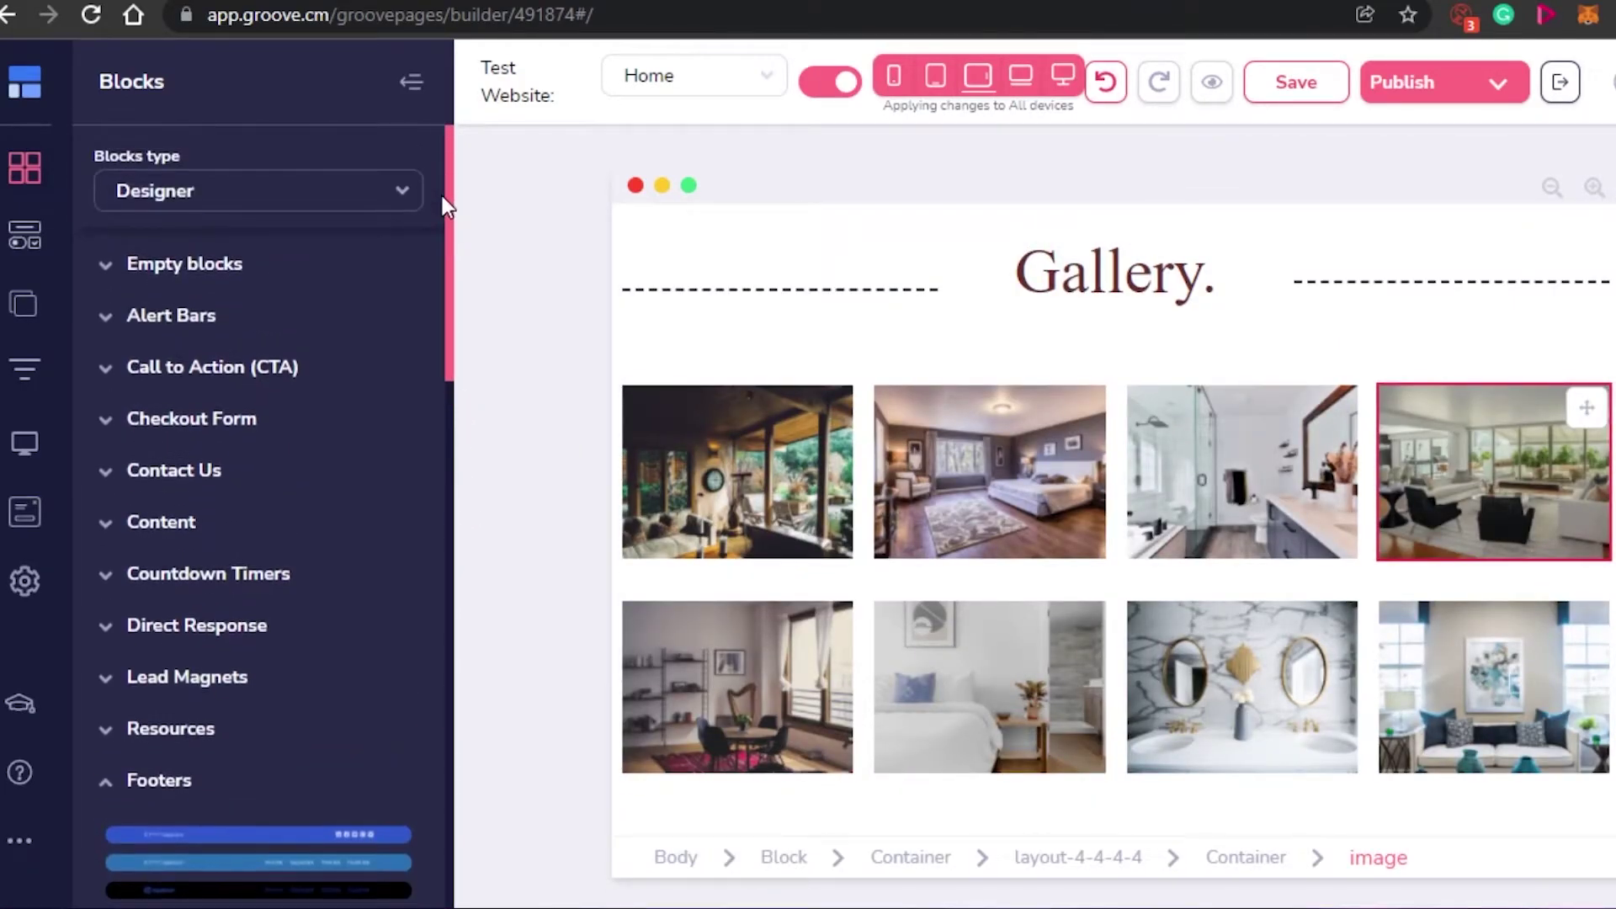
left_click(108, 264)
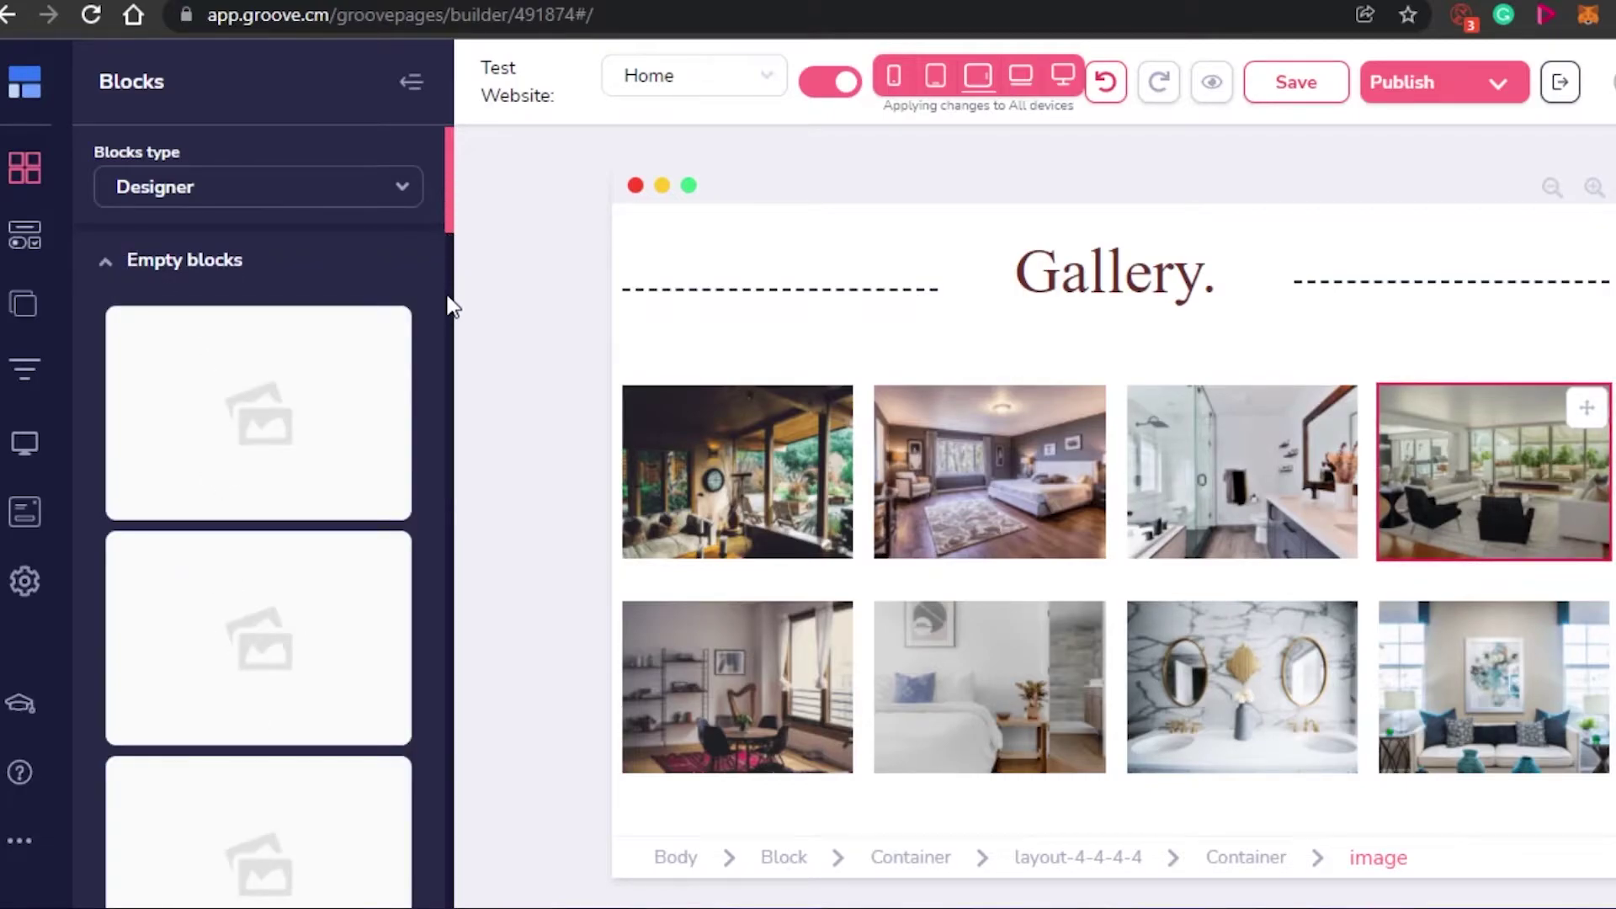
left_click_drag(449, 192, 451, 585)
left_click_drag(335, 404, 395, 409)
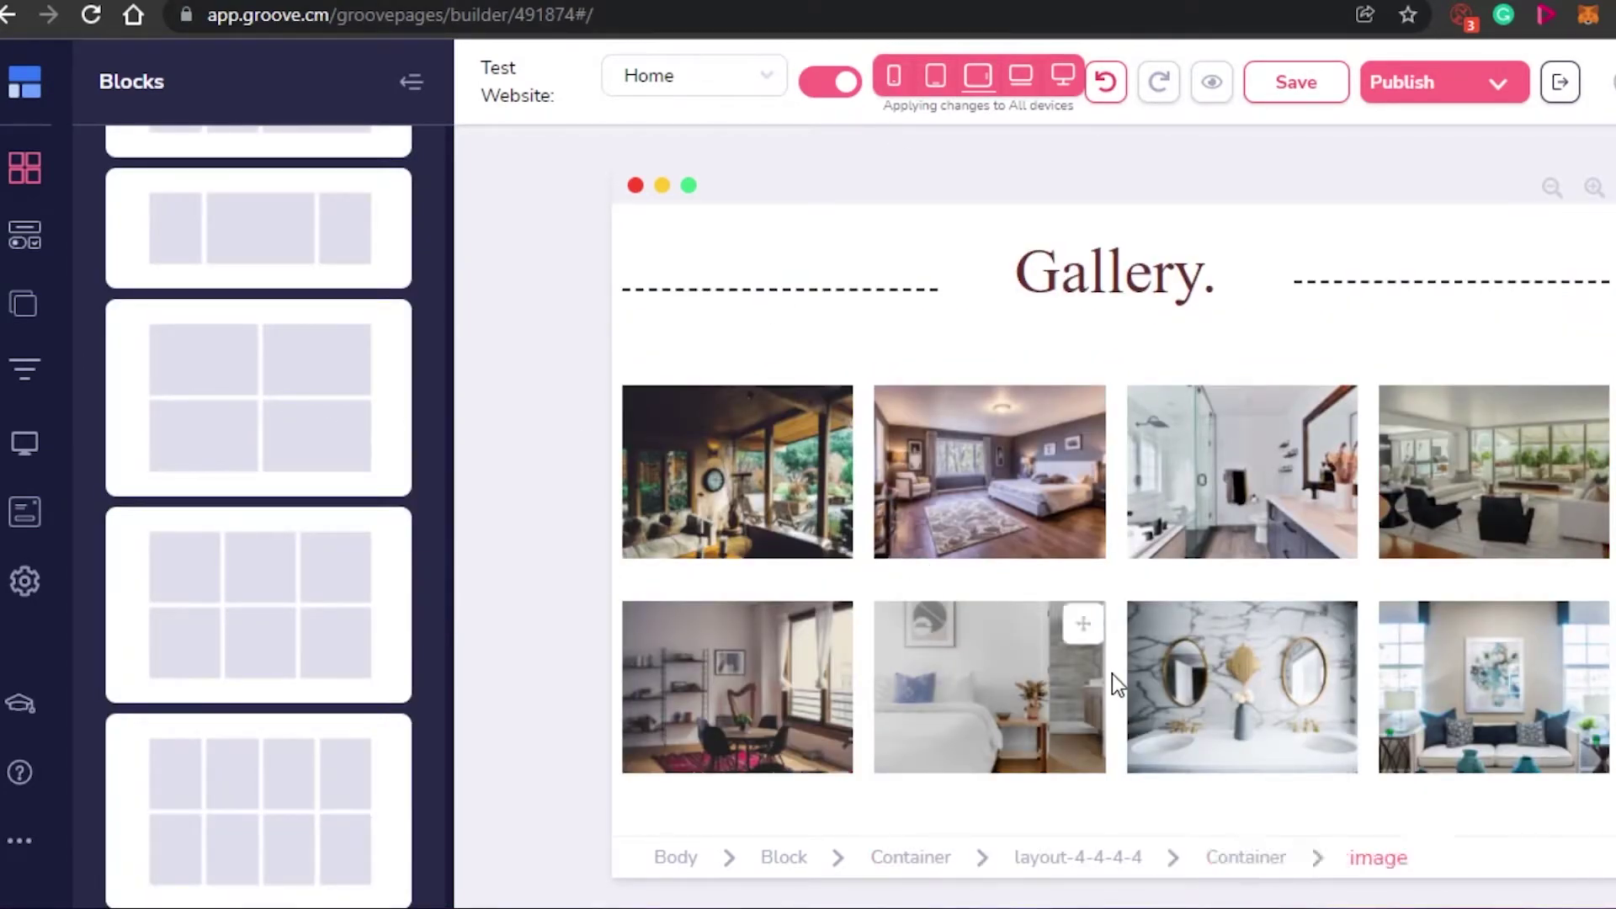
scroll(1040, 821, "up", 6)
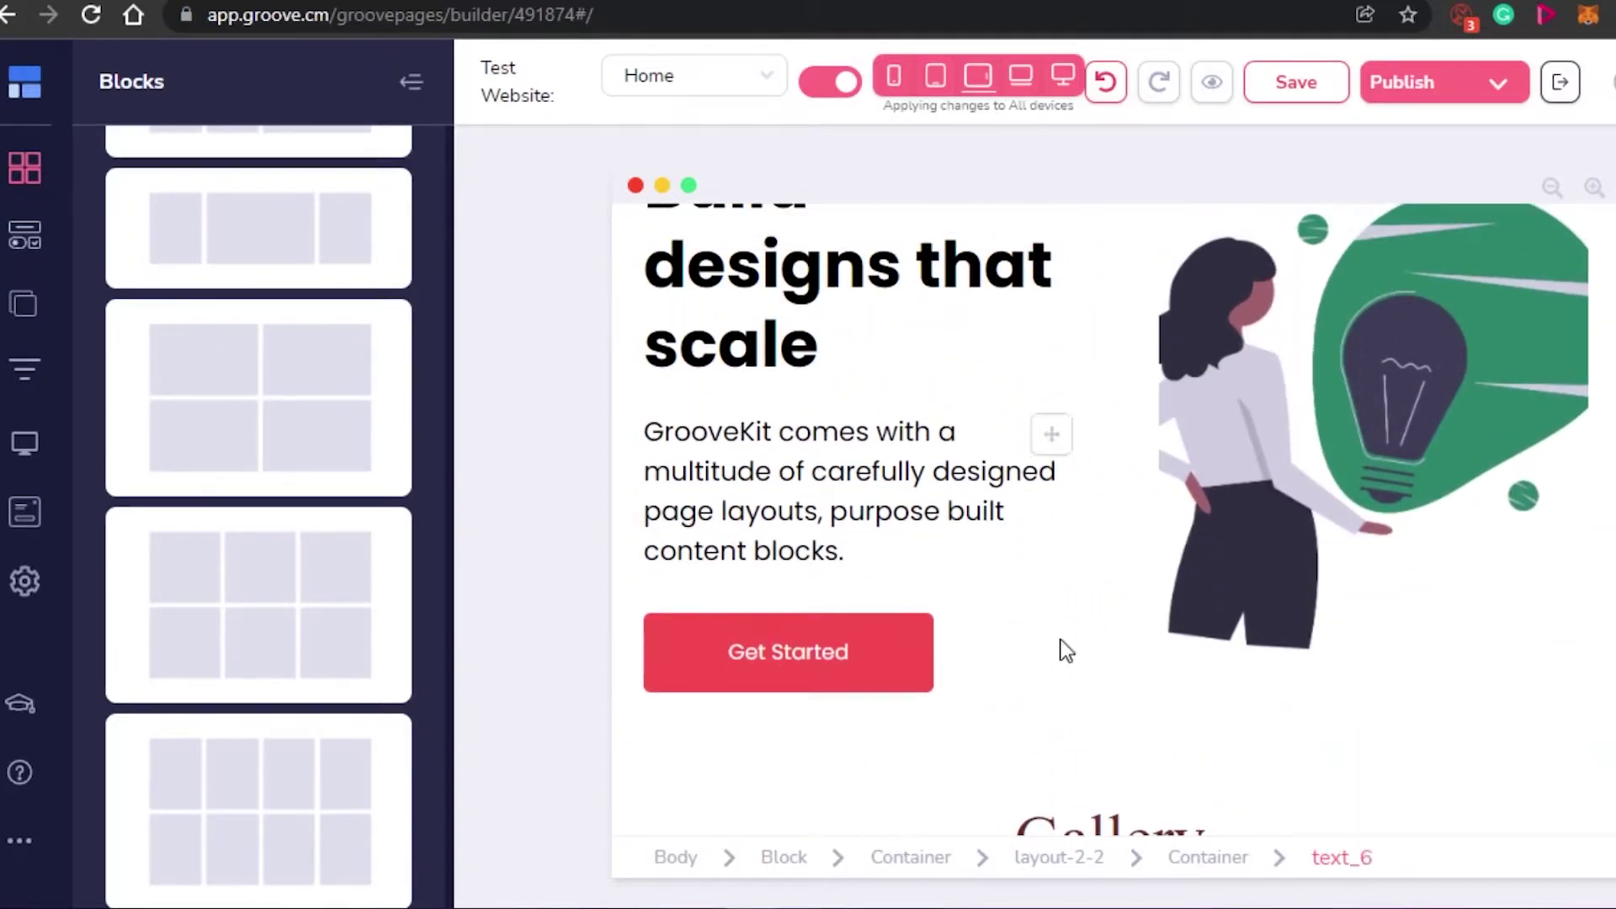
Step: Examine the available page elements, from layout, text, lists, buttons and media through forms, ecommerce, devices and integrations
left_click(28, 238)
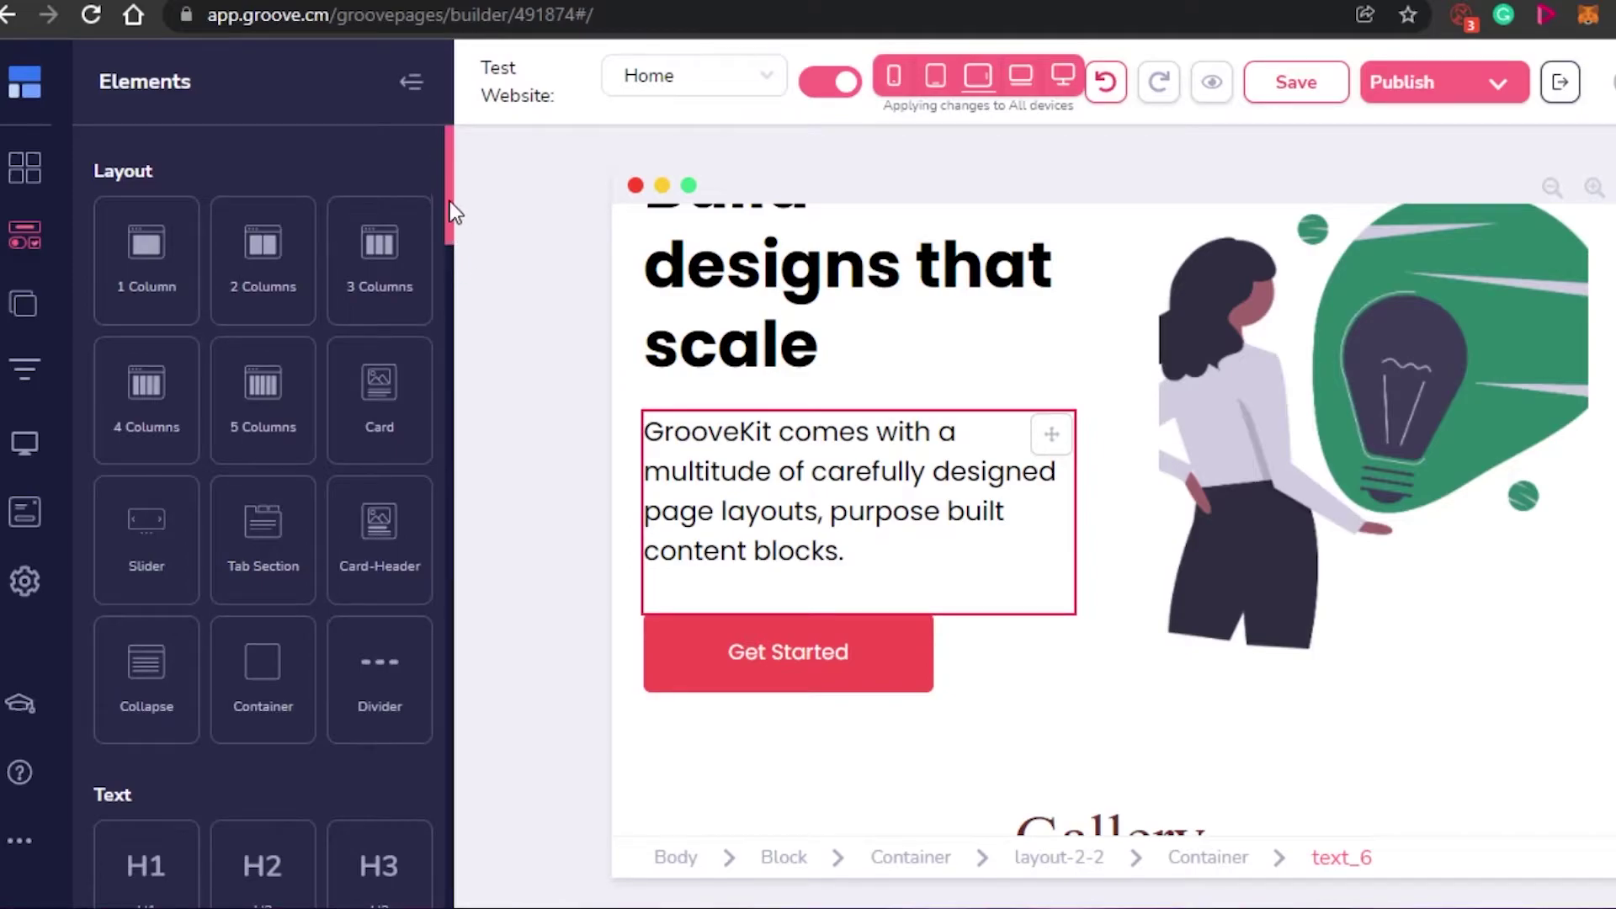
left_click_drag(448, 195, 461, 330)
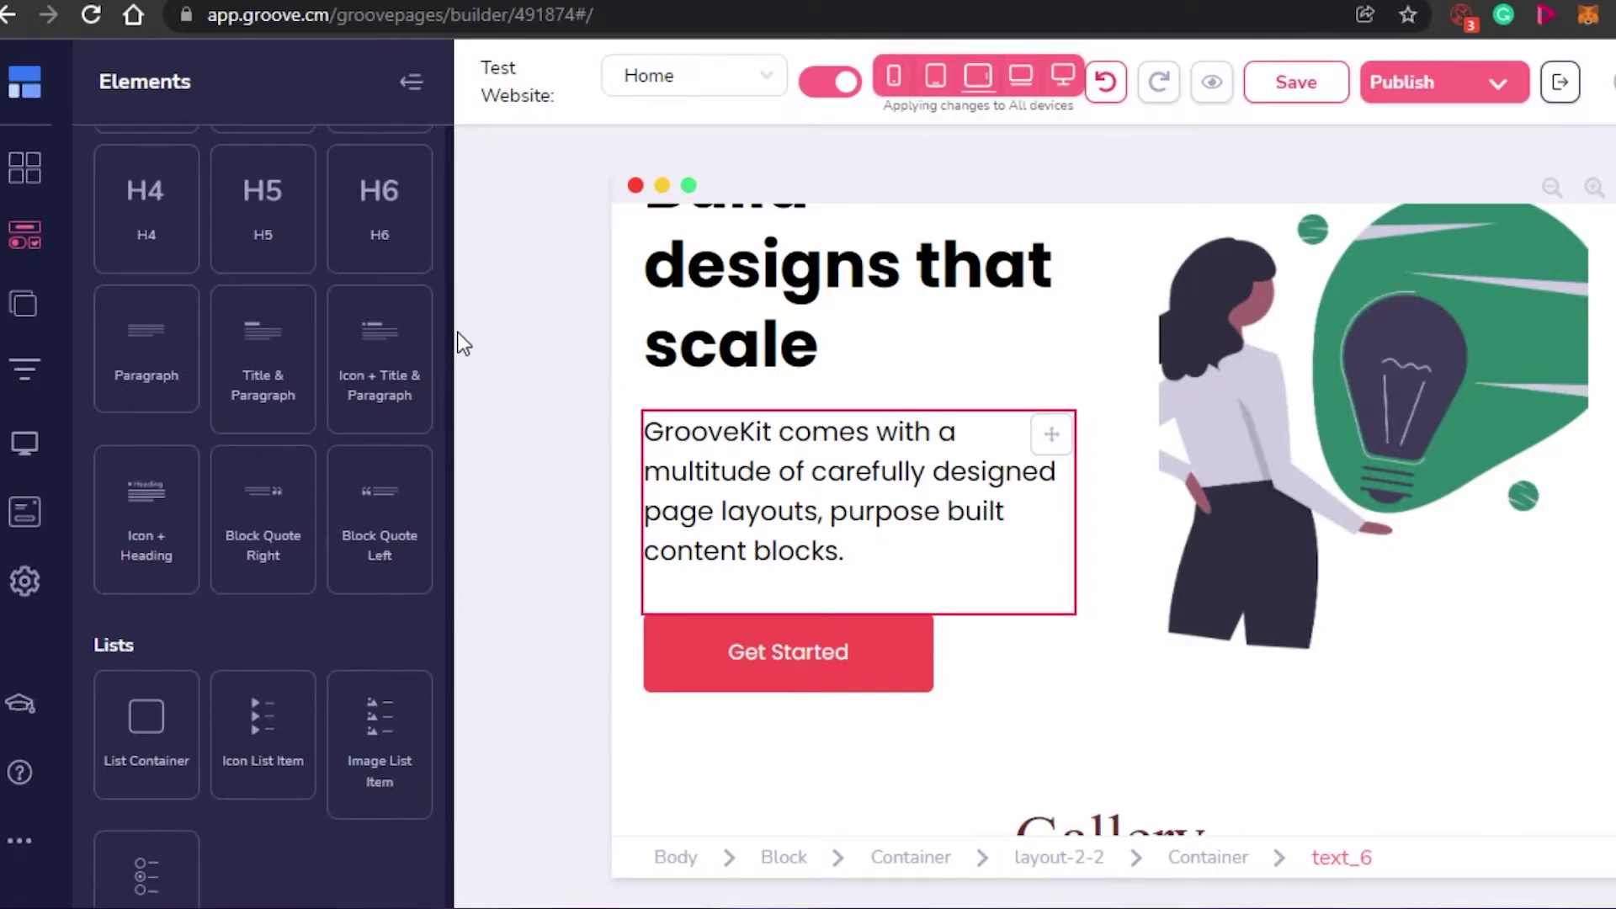
left_click_drag(447, 317, 453, 384)
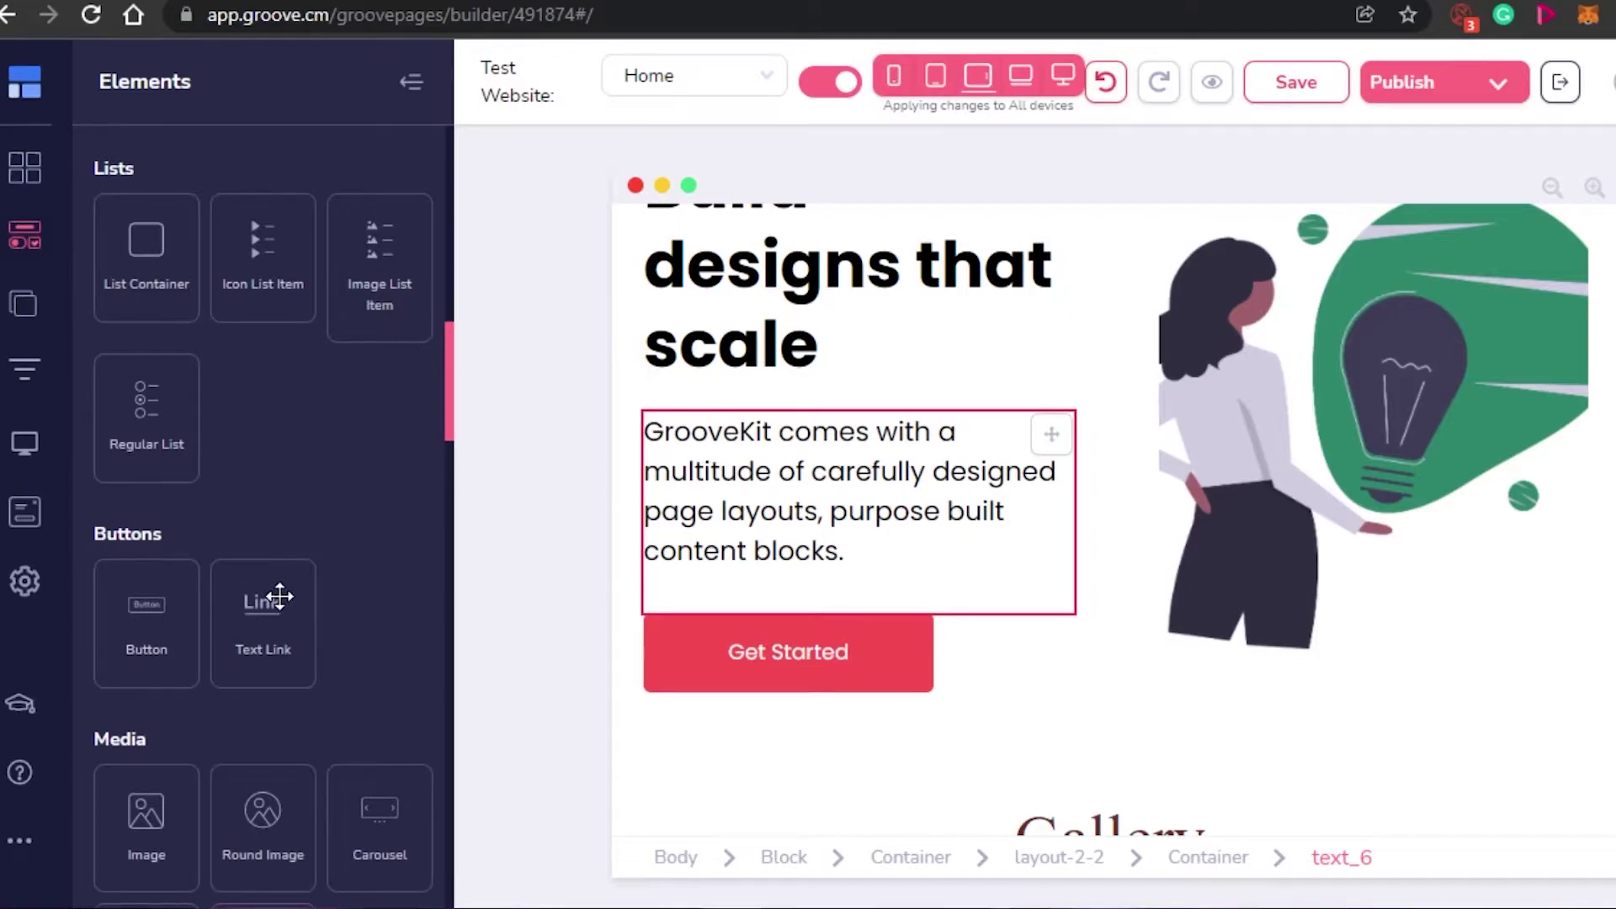
left_click_drag(446, 350, 447, 431)
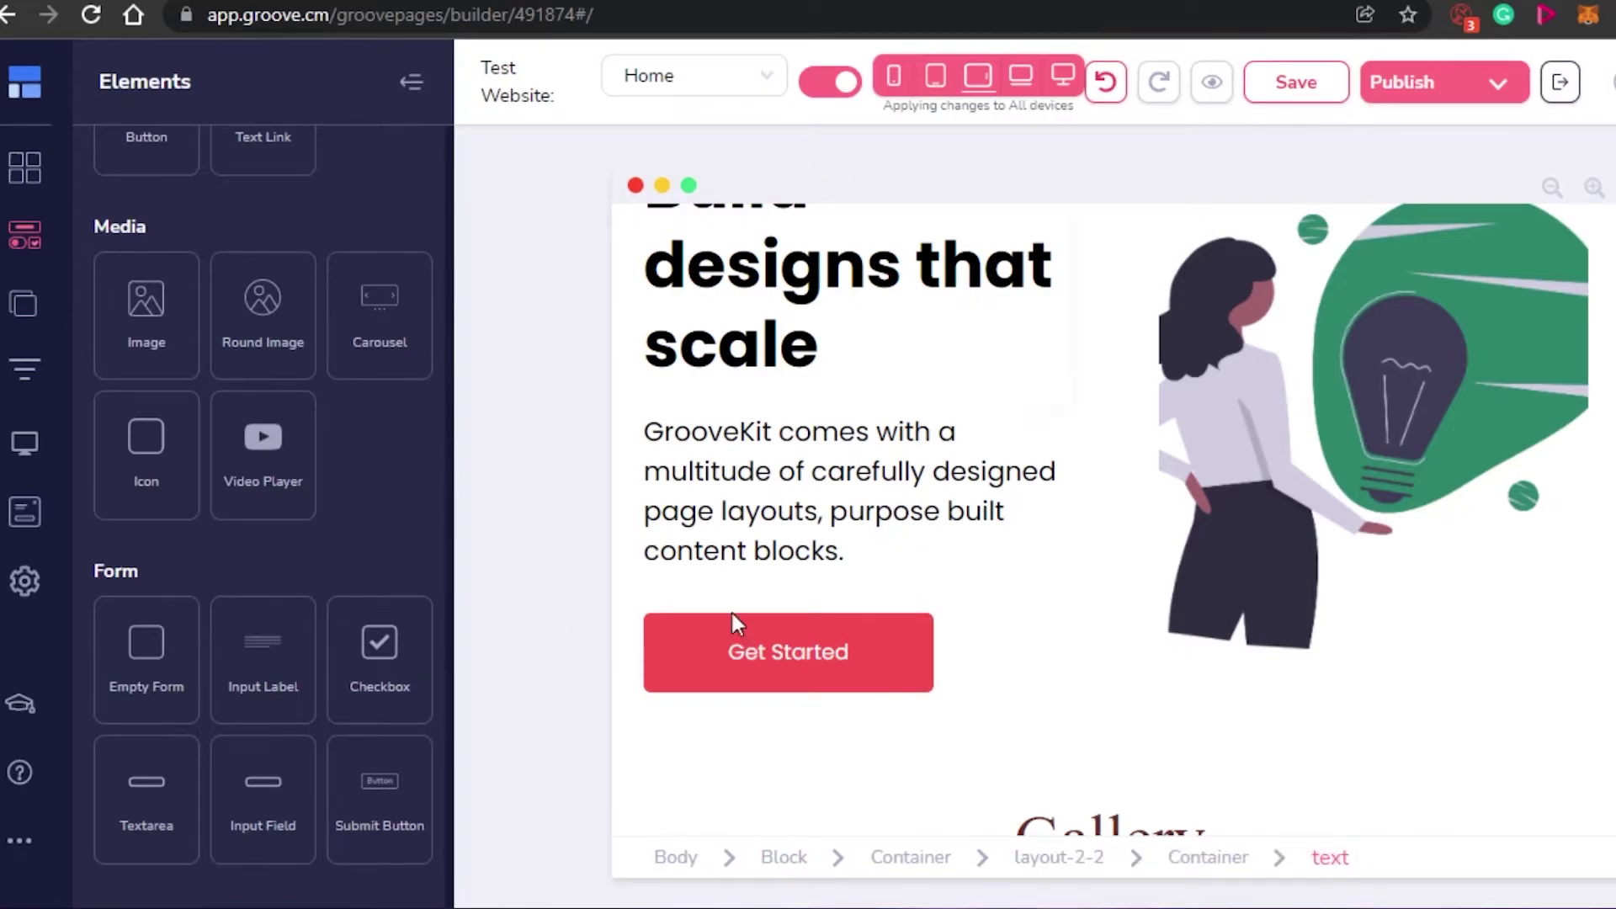
left_click_drag(451, 436, 432, 516)
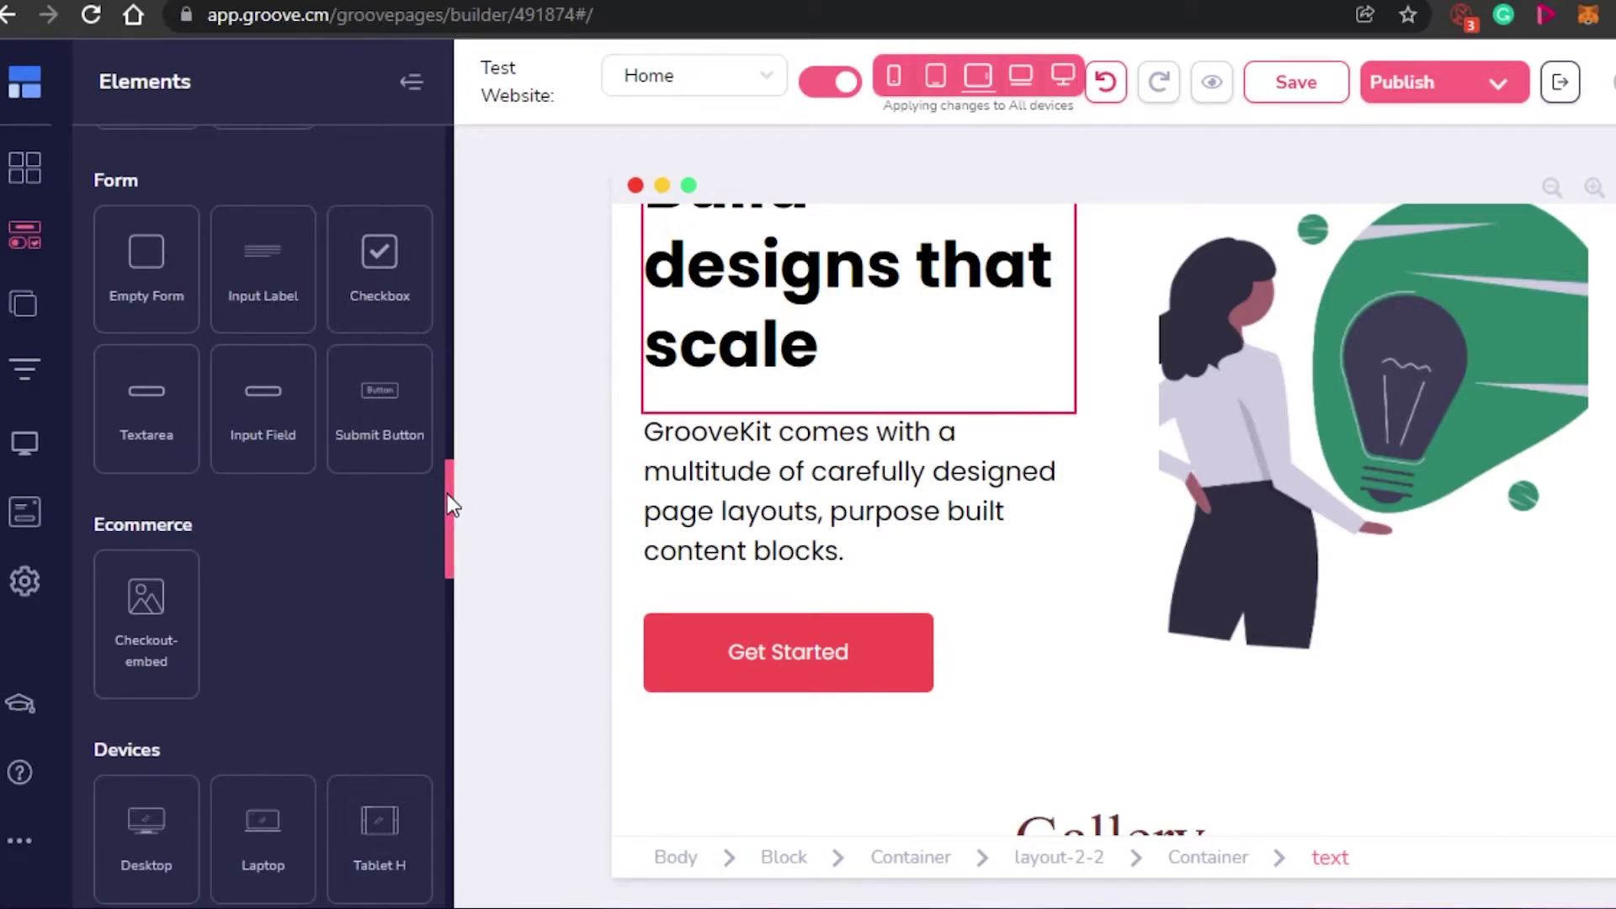
left_click_drag(447, 495, 446, 532)
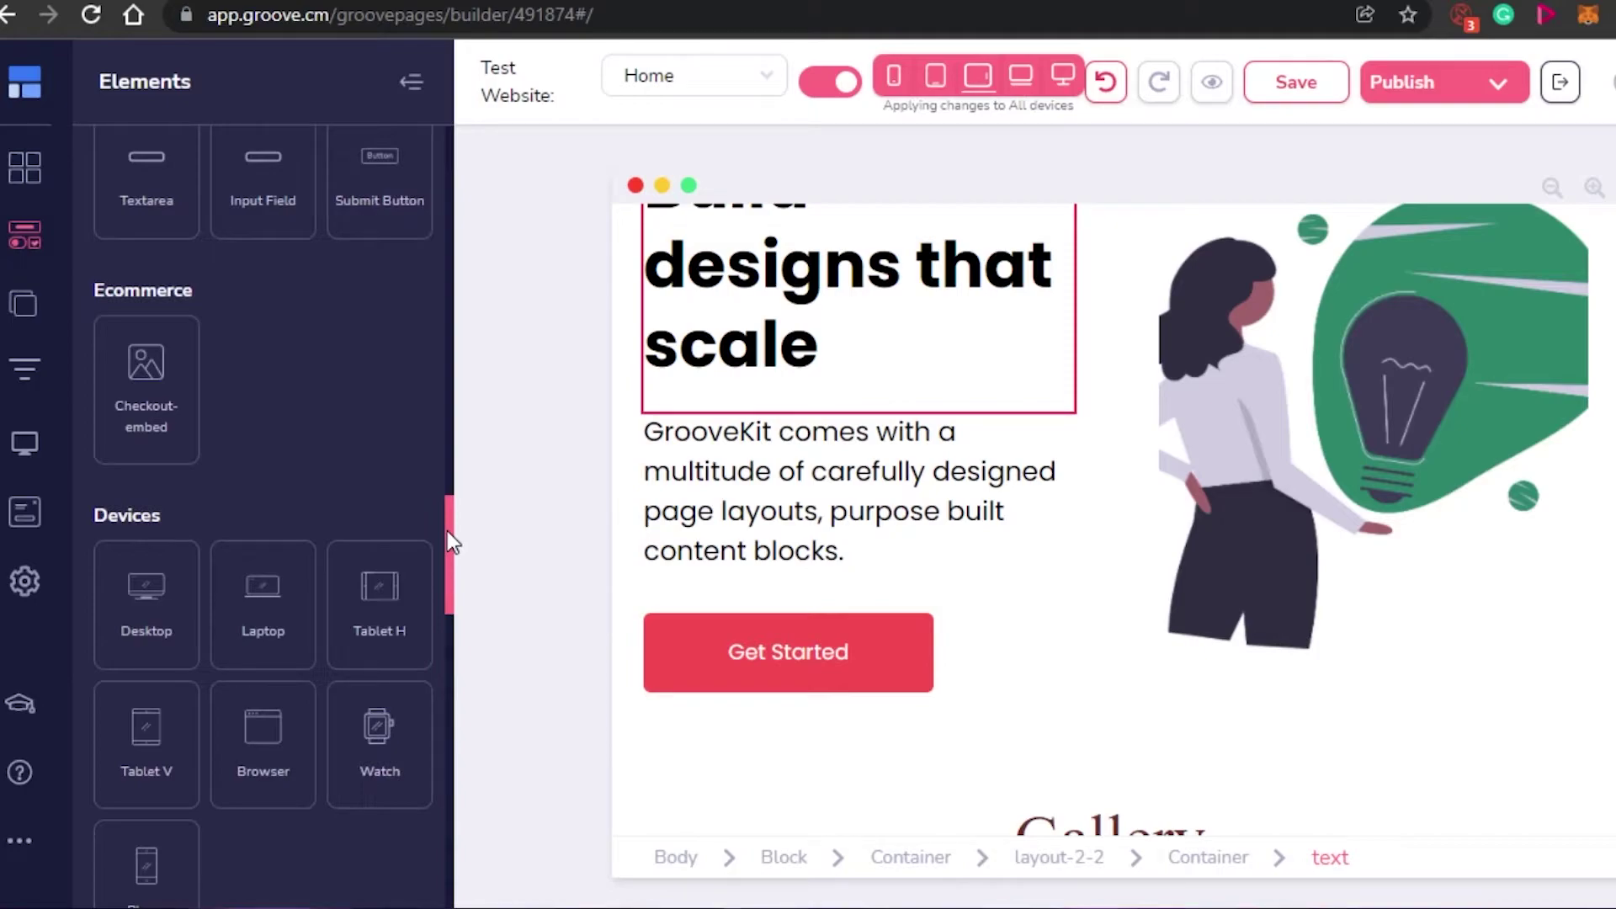
left_click(795, 217)
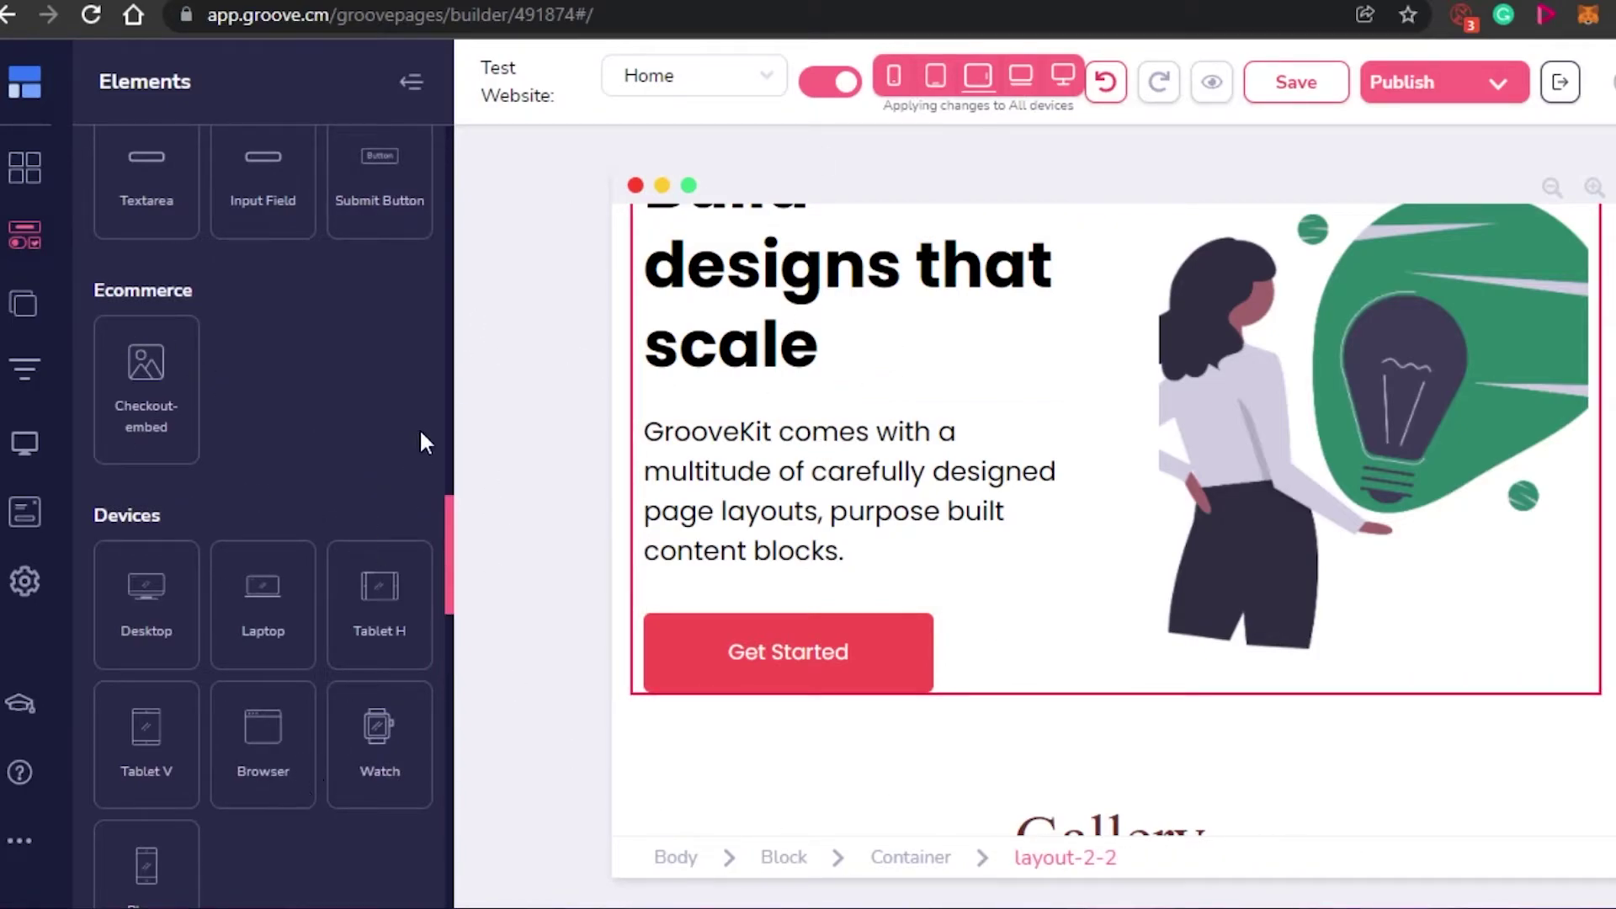
left_click_drag(454, 530, 454, 643)
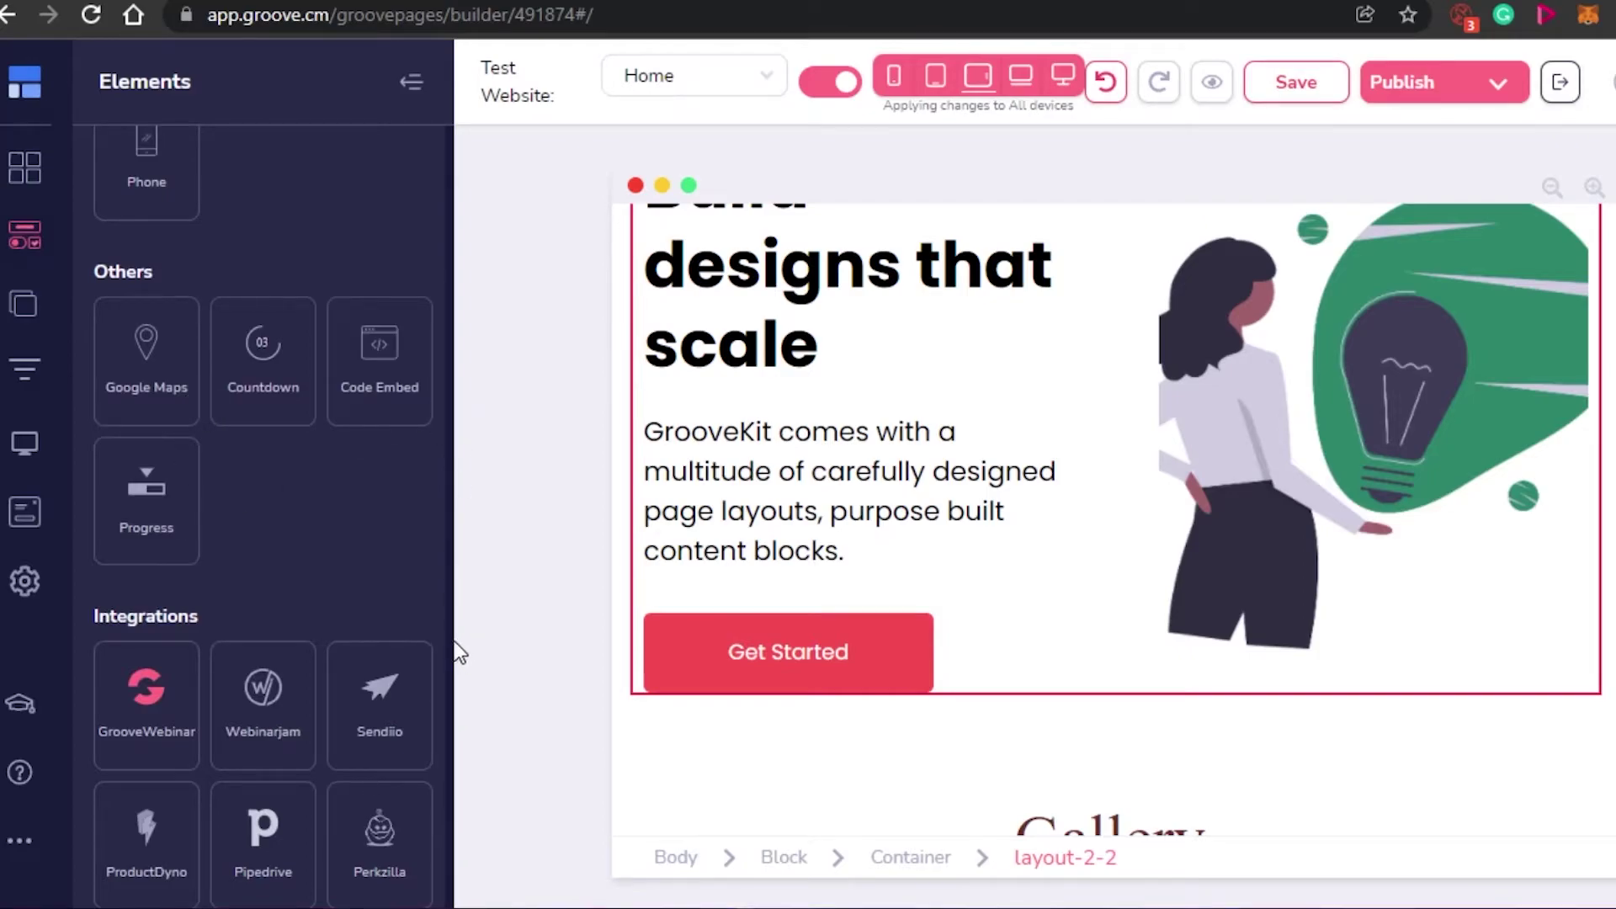
left_click_drag(451, 643, 454, 722)
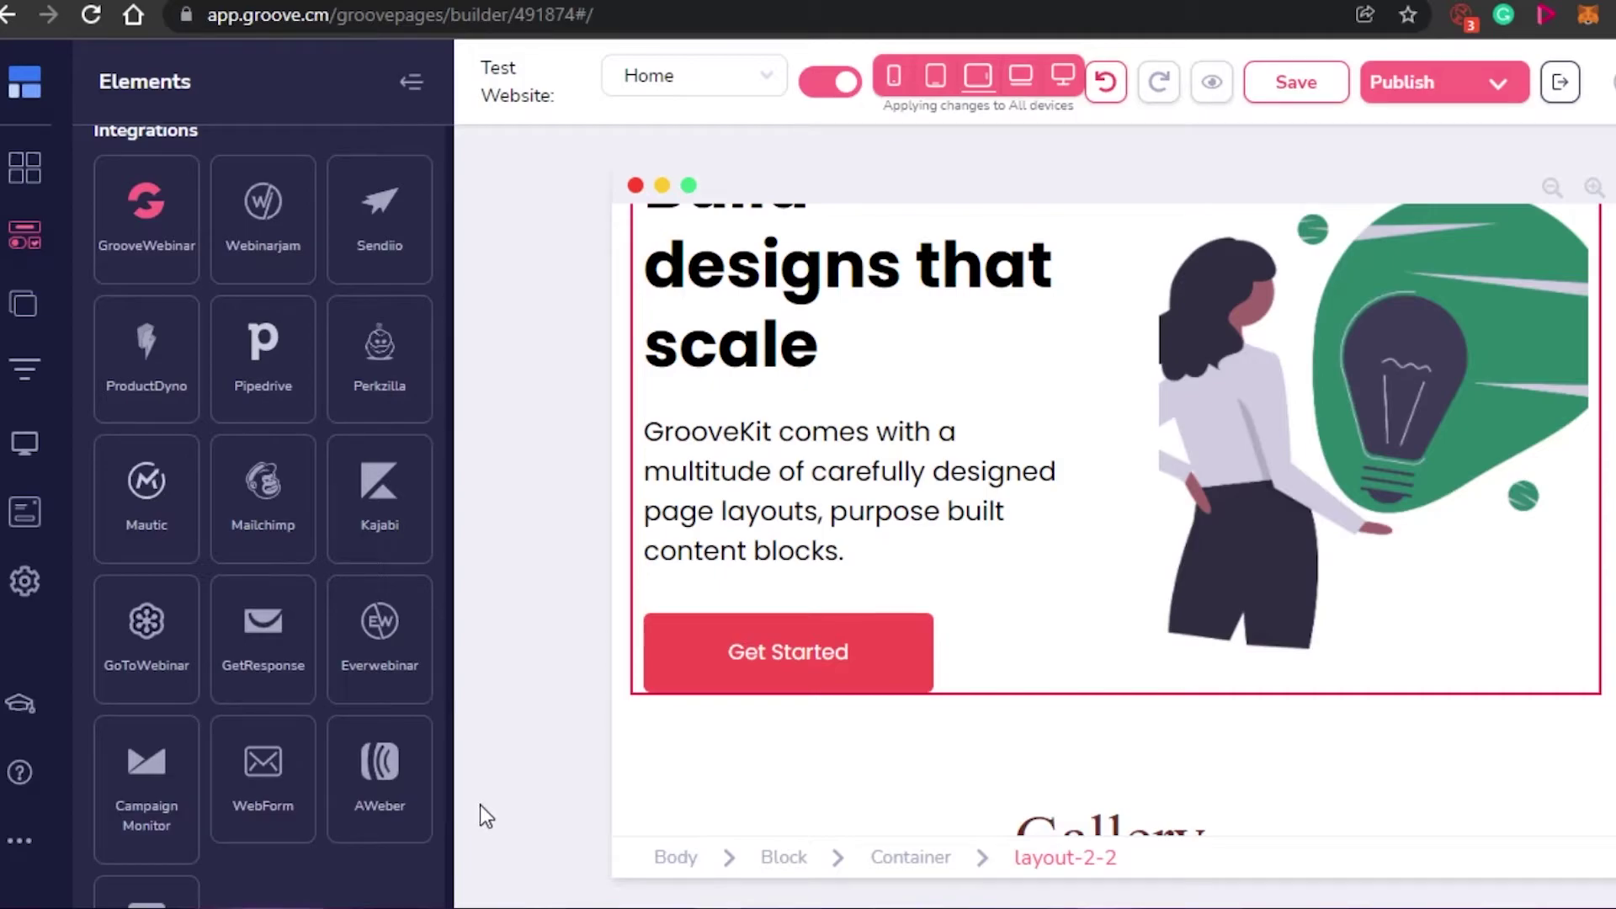
left_click_drag(446, 754, 437, 281)
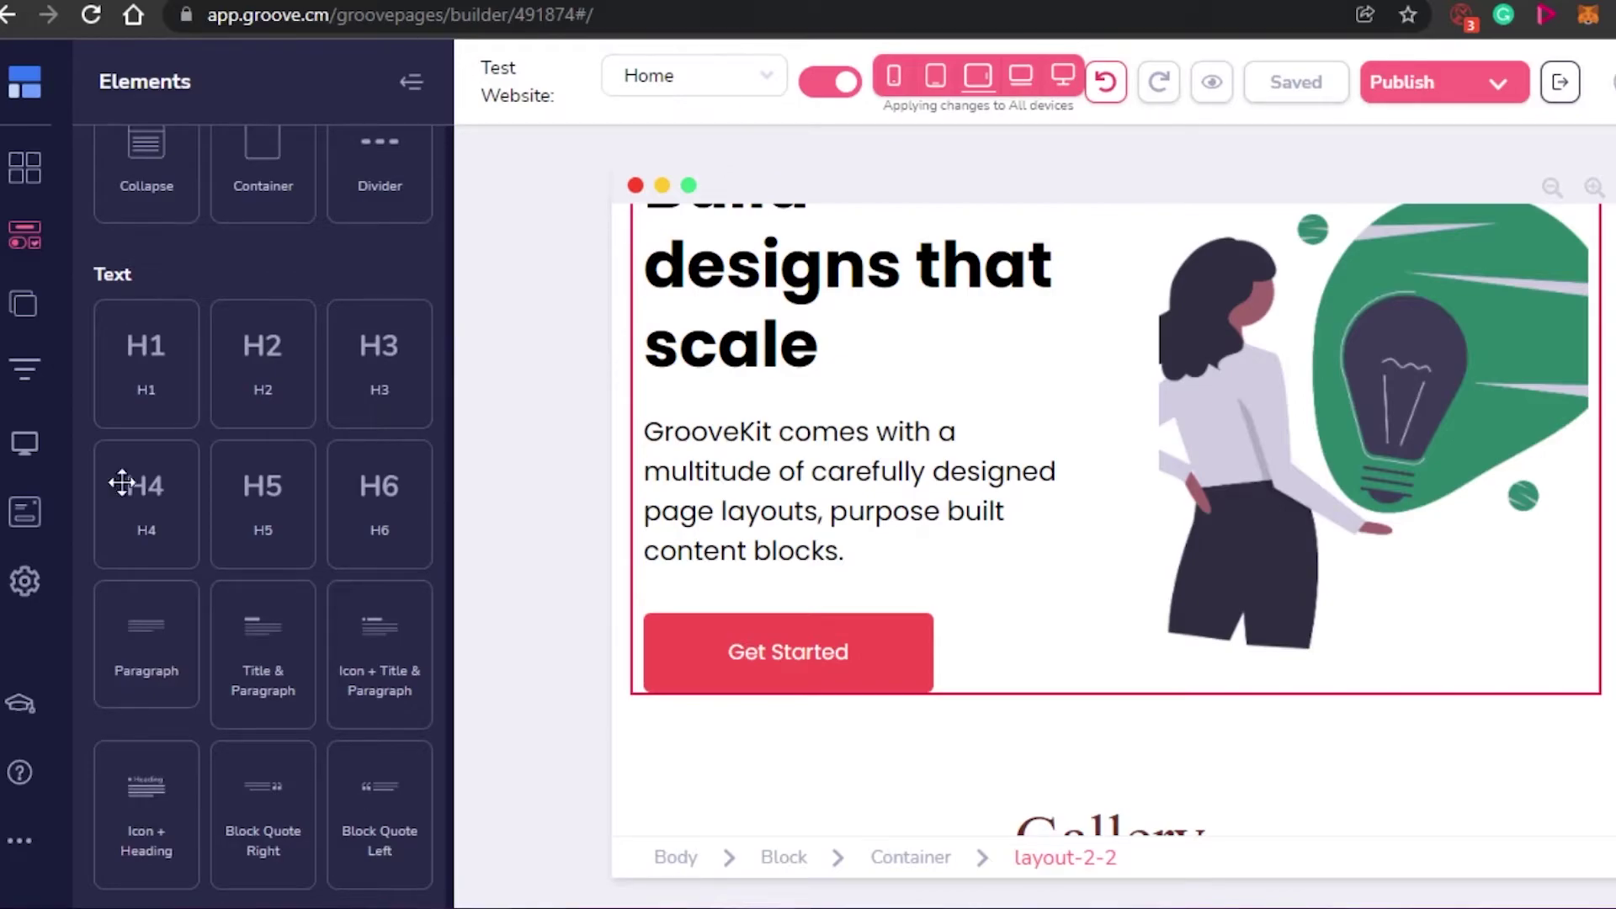
left_click(841, 652)
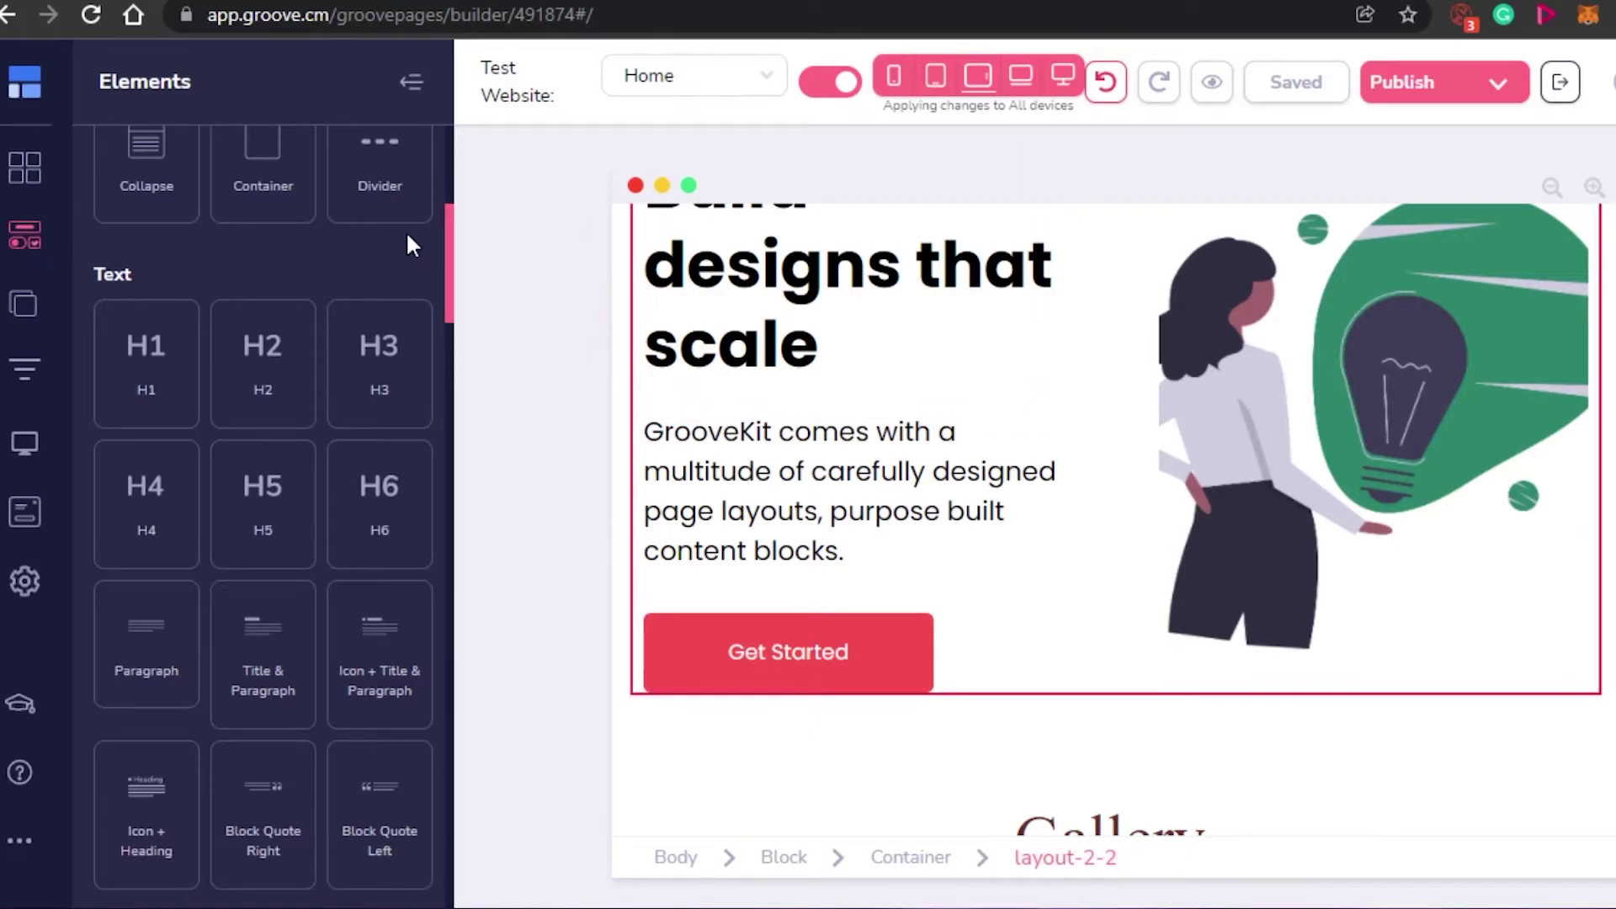
left_click_drag(449, 227, 442, 438)
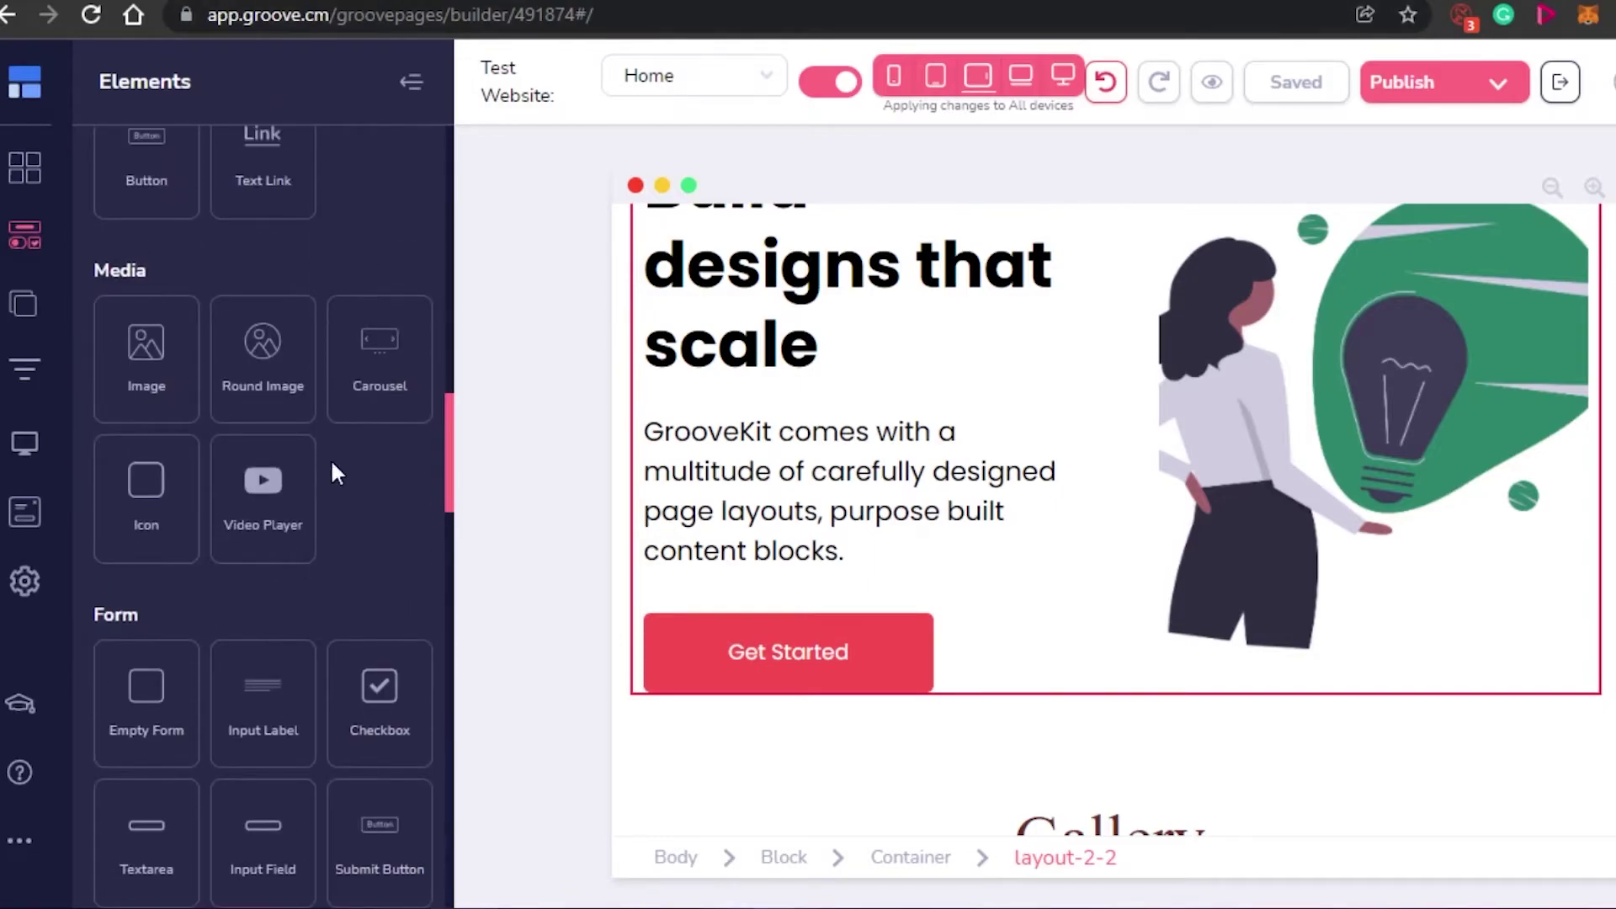
Step: Return to the layout elements and select the "Build designs that scale" heading in the header block
left_click_drag(455, 461, 453, 168)
left_click(822, 588)
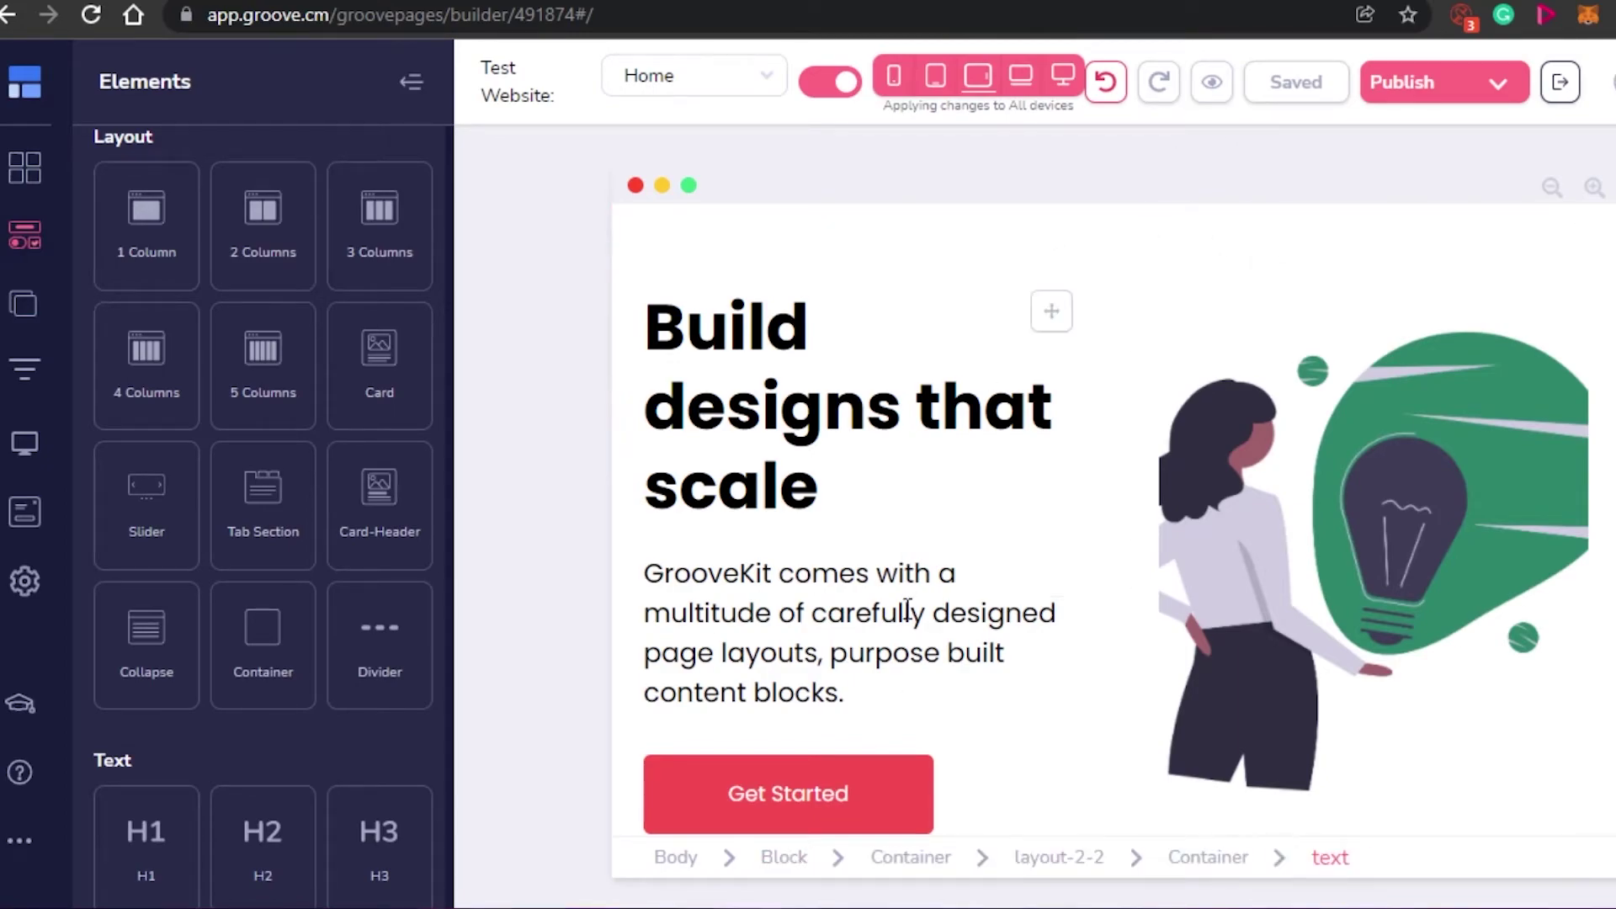
left_click(1023, 429)
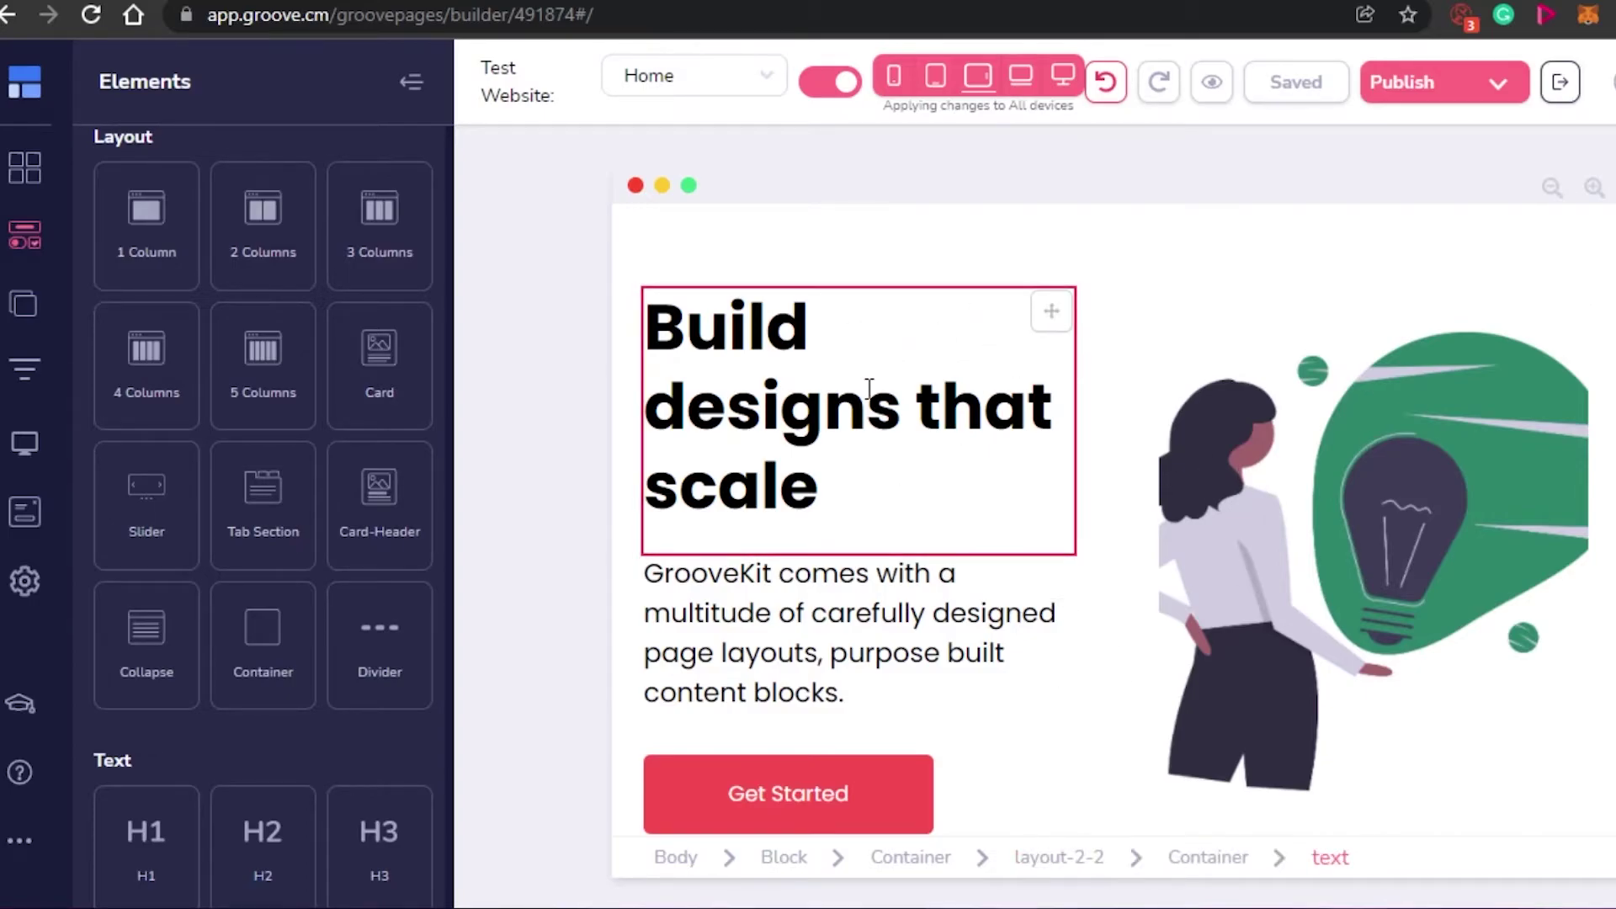
Step: Replace the header block's heading text with "THE SOCIAL GUIDE TUTORIAL"
left_click(869, 431)
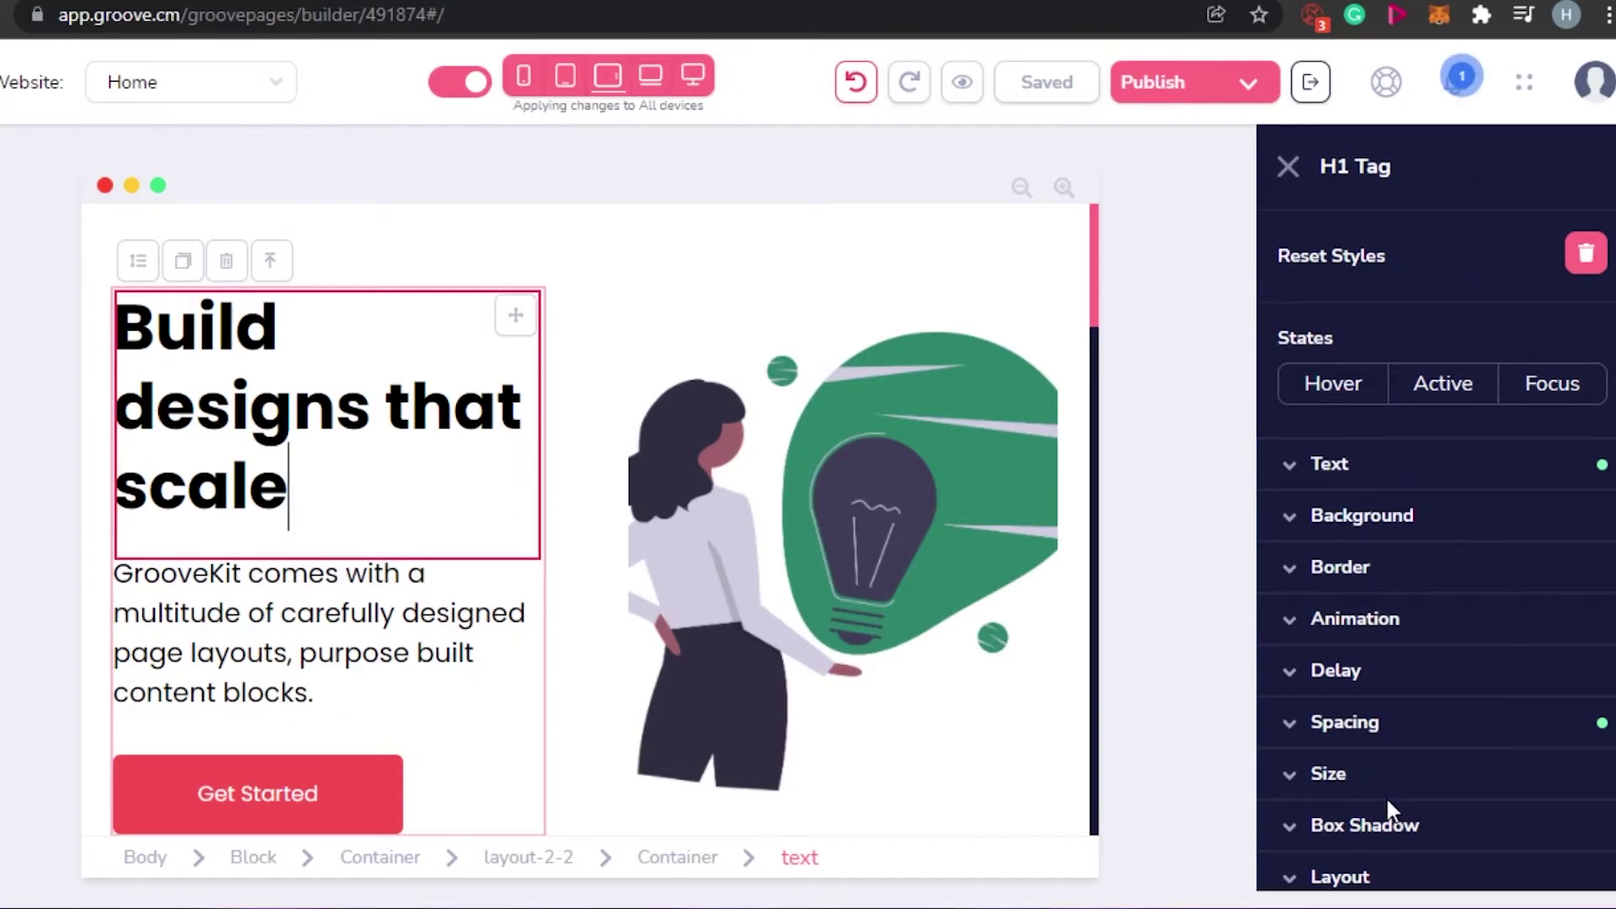
scroll(1436, 505, "down", 2)
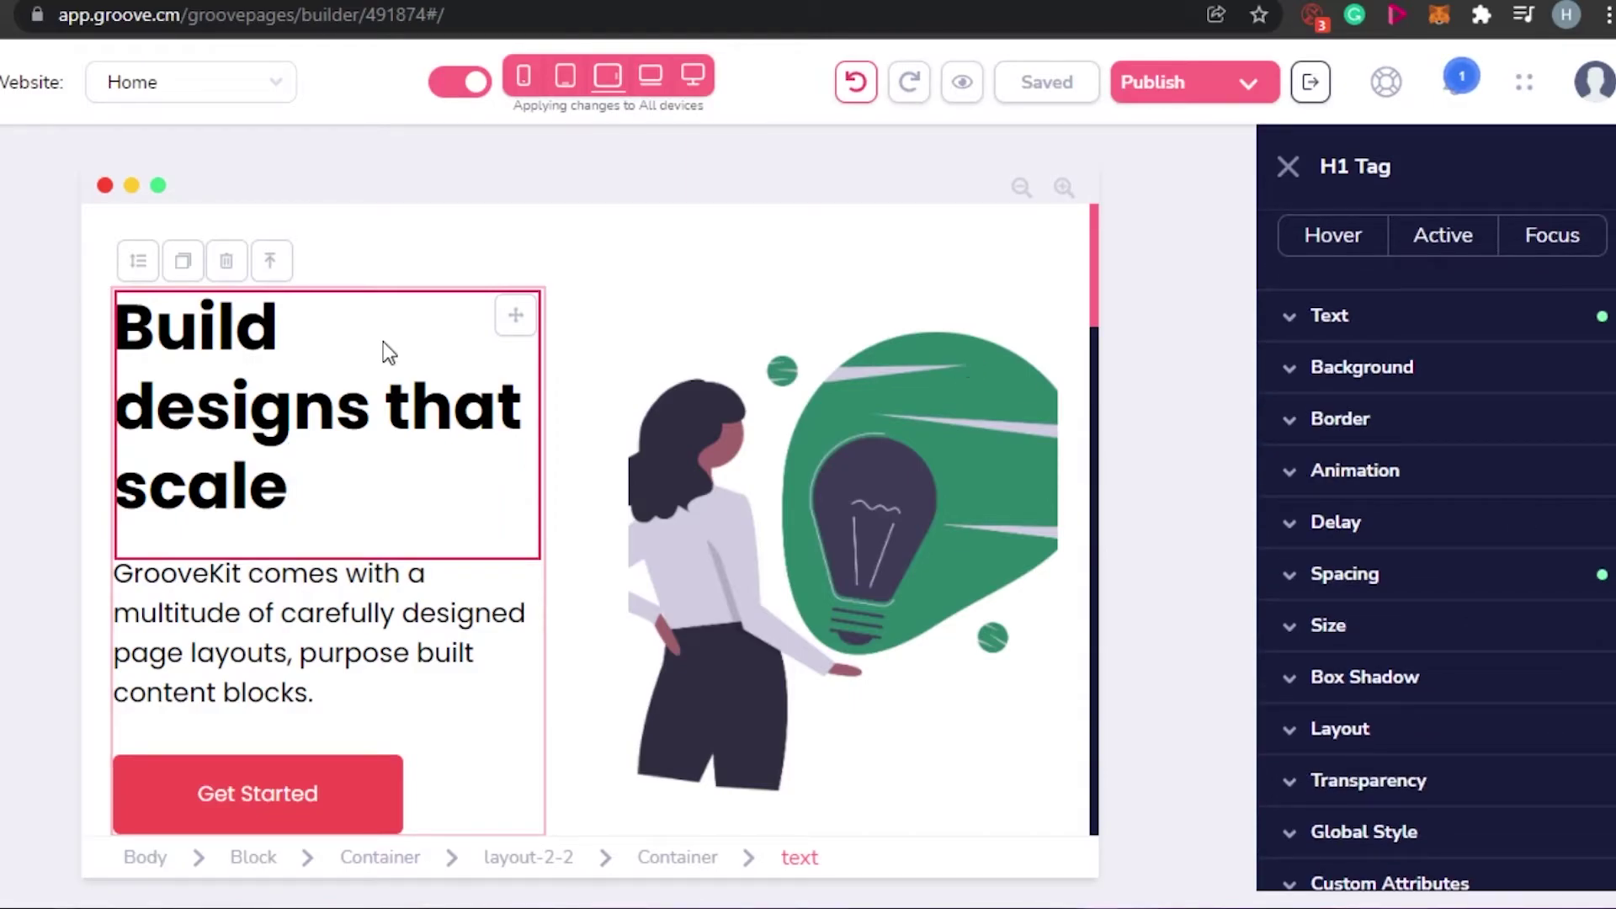
left_click(335, 455)
key("BackSpace")
key("BackSpace")
key("BackSpace")
key("BackSpace")
key("BackSpace")
key("BackSpace")
key("BackSpace")
key("BackSpace")
key("BackSpace")
key("BackSpace")
key("BackSpace")
key("BackSpace")
key("BackSpace")
key("BackSpace")
key("BackSpace")
key("BackSpace")
key("BackSpace")
key("BackSpace")
key("BackSpace")
key("BackSpace")
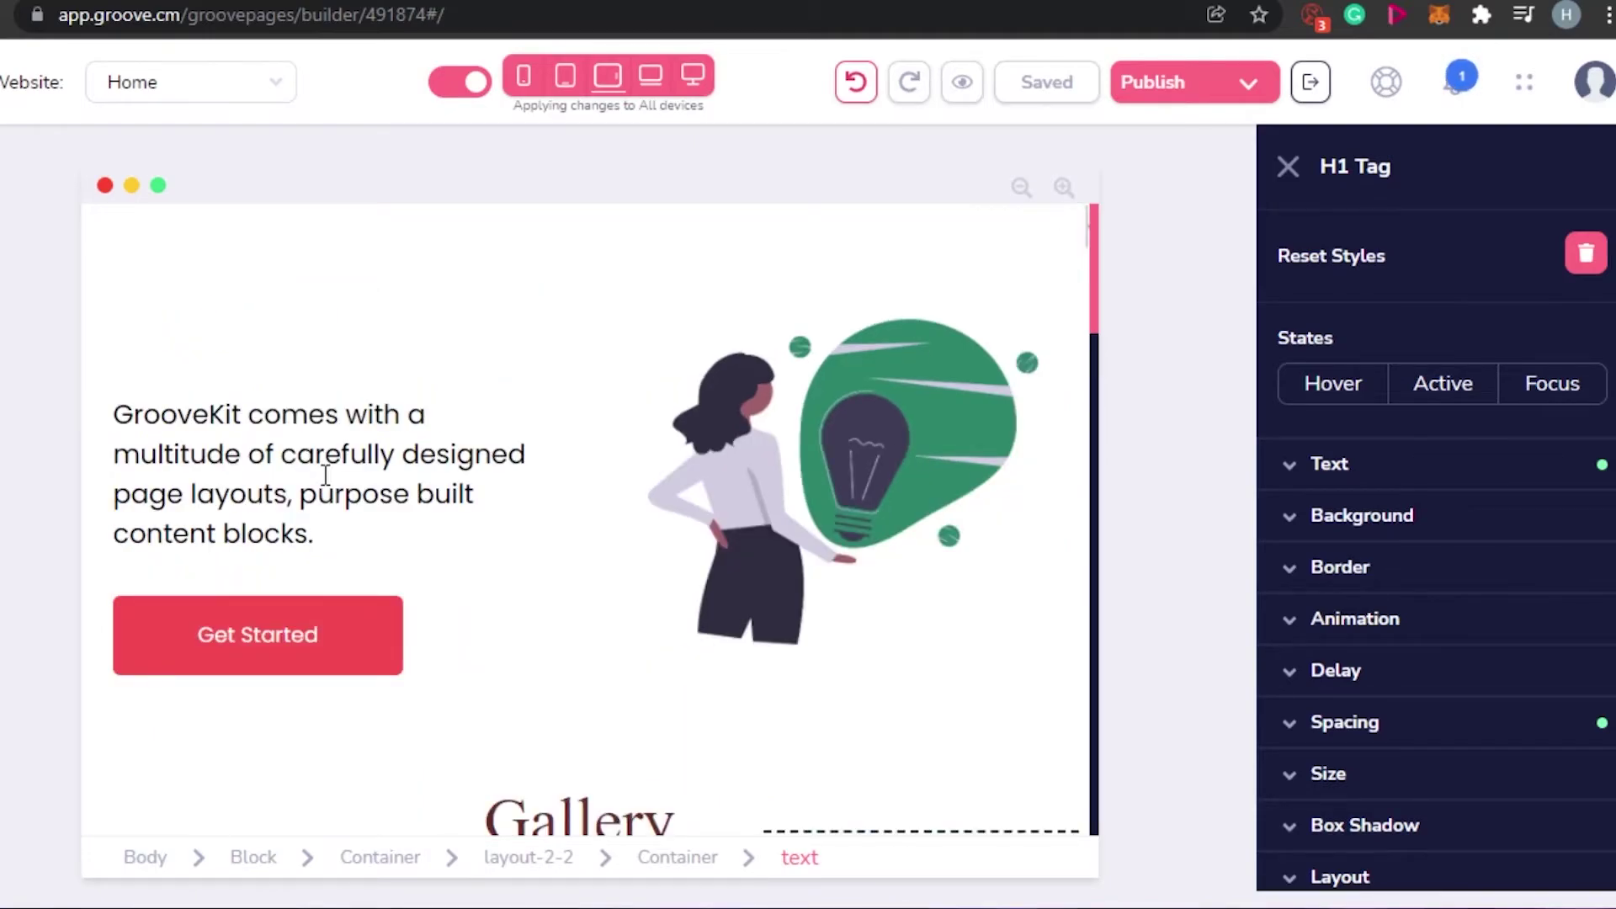
type("THE SOCIAL GUIDE TUTORIAL")
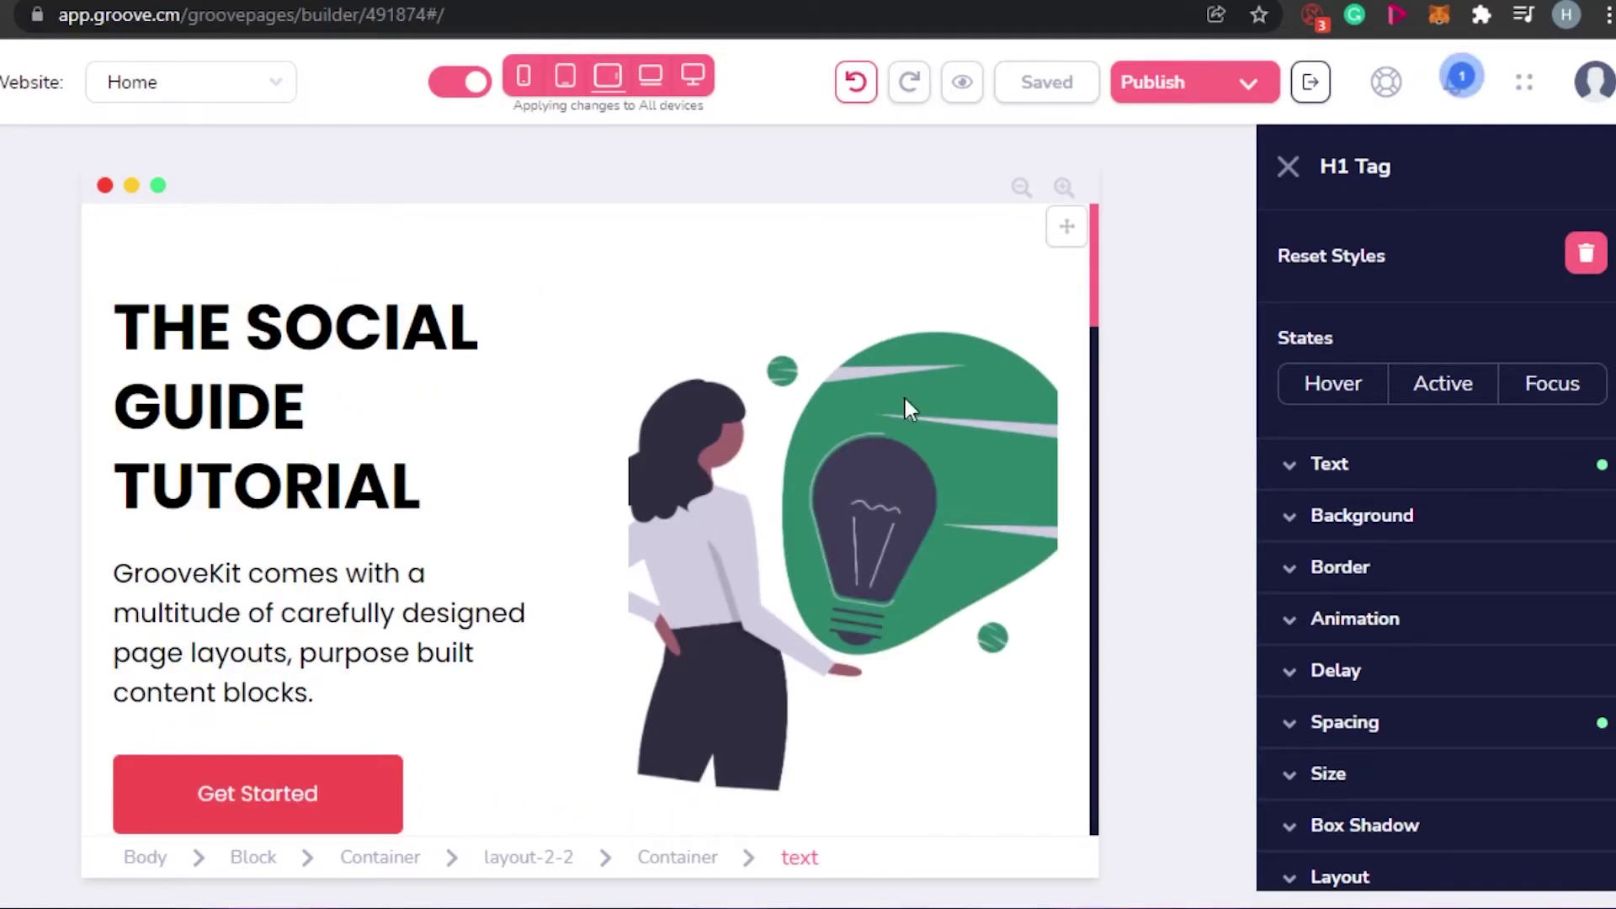
Step: Examine the heading's background, delay and size style settings
left_click(1290, 524)
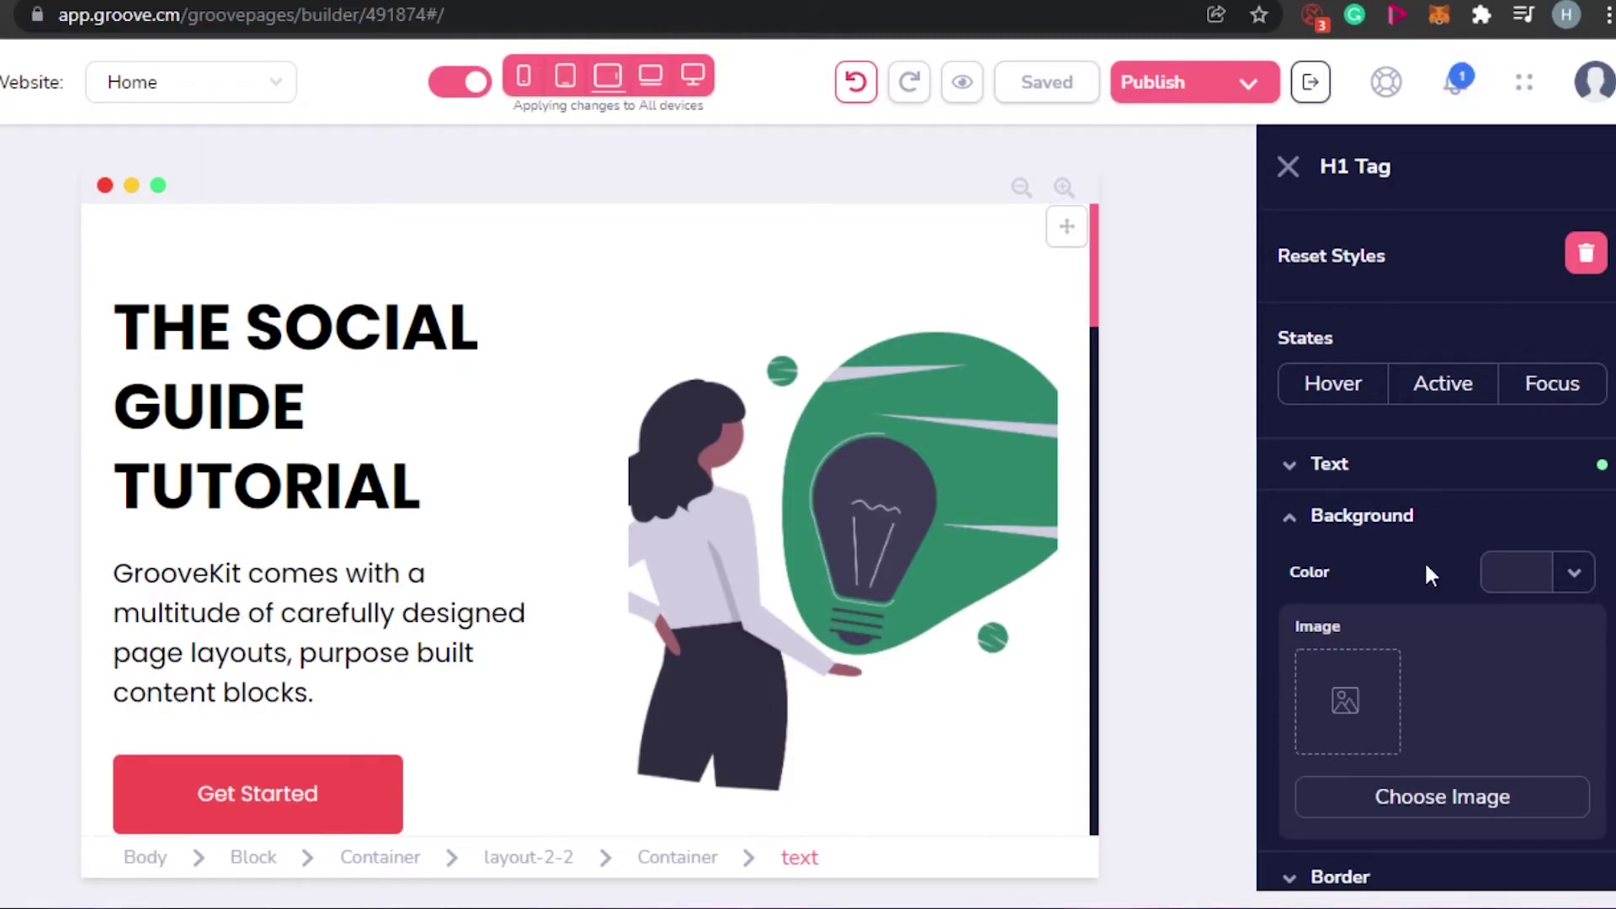
scroll(1294, 572, "down", 5)
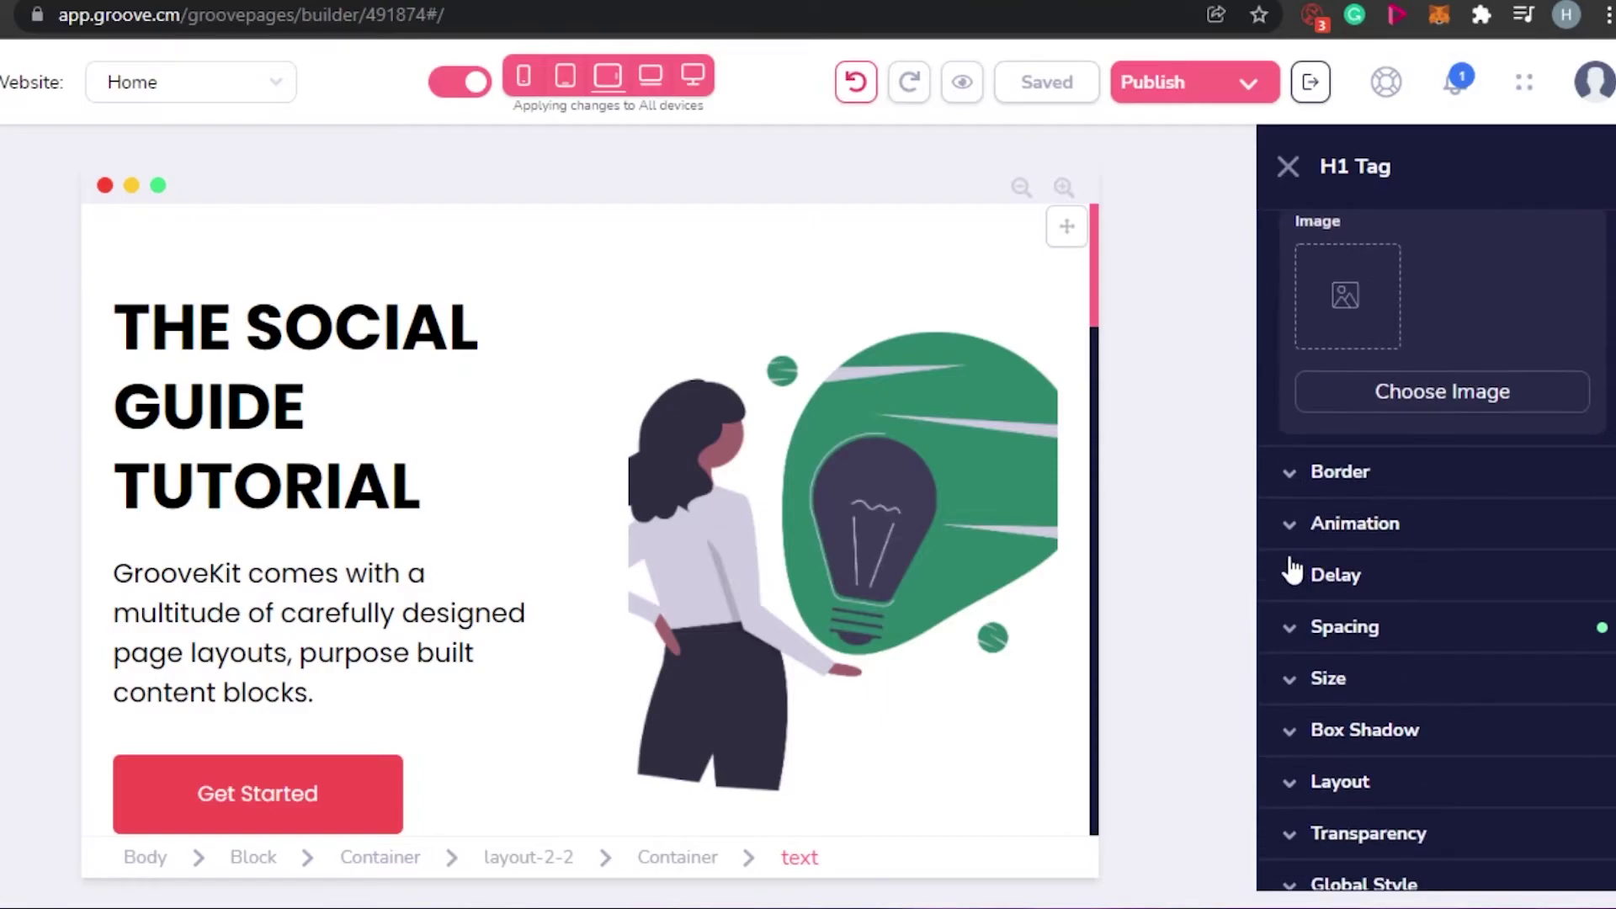
left_click(1293, 572)
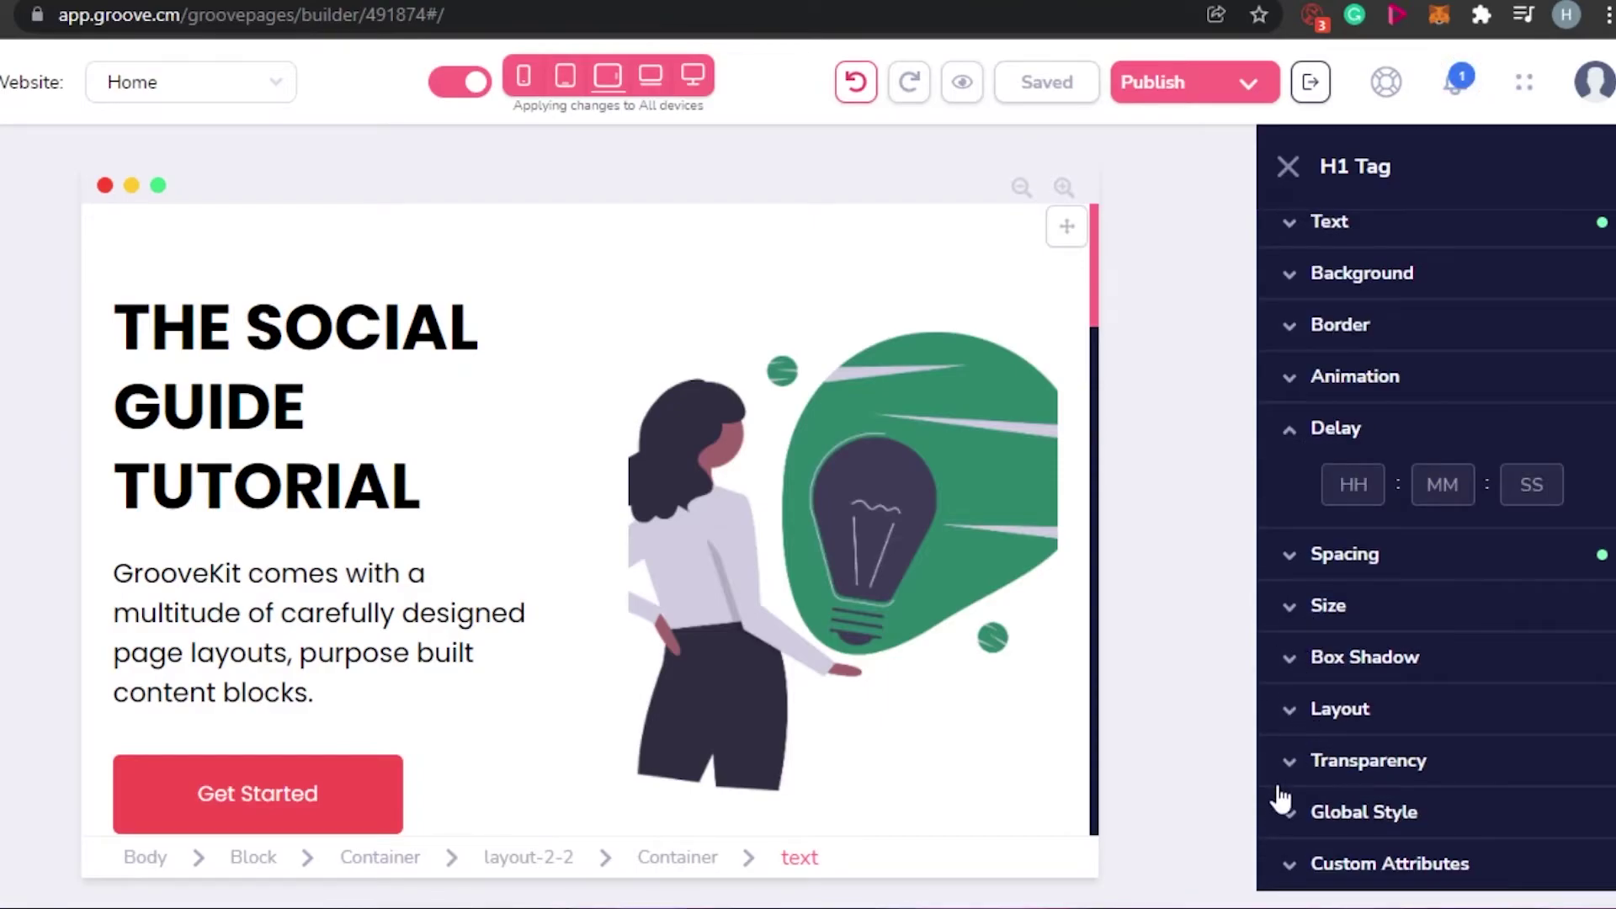
left_click(1289, 605)
scroll(1436, 547, "down", 2)
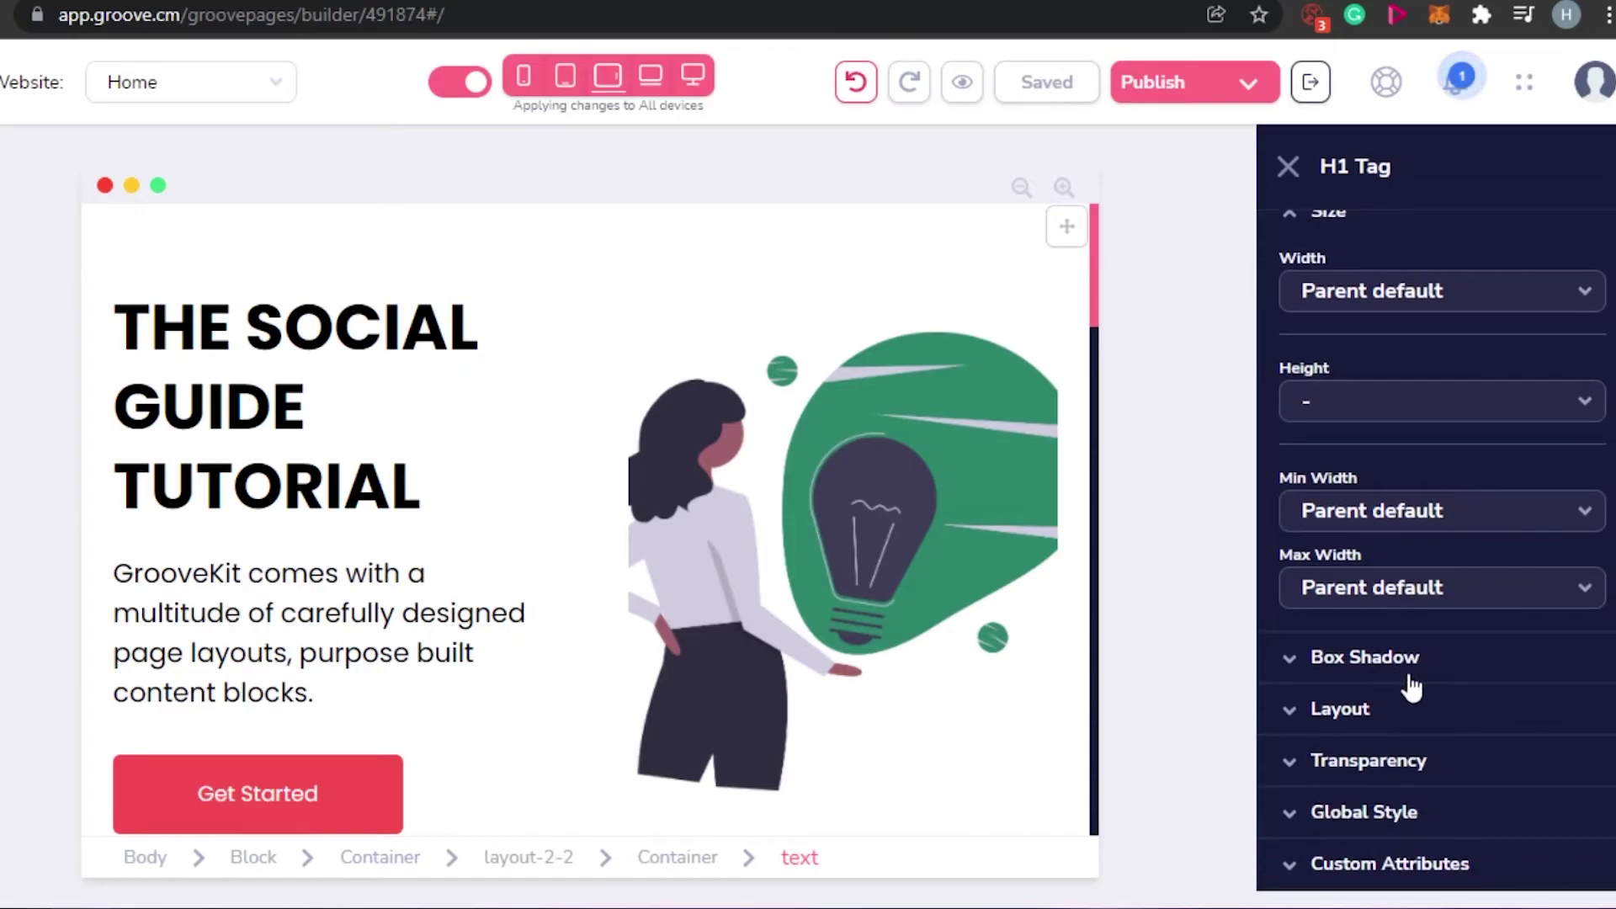
scroll(1270, 538, "up", 2)
scroll(1271, 538, "down", 2)
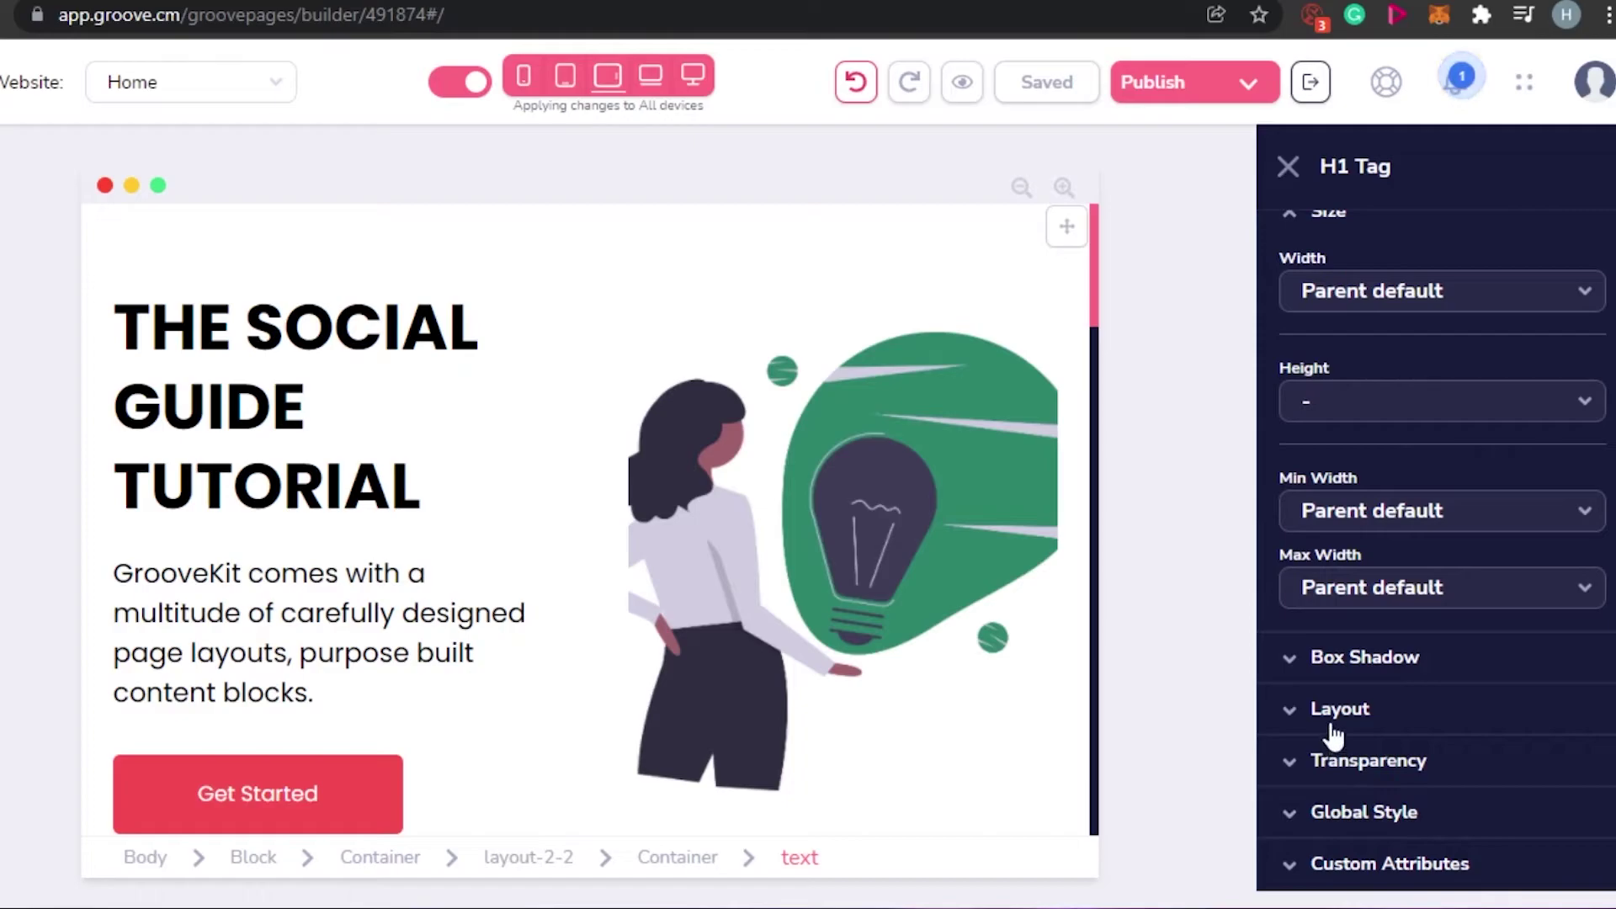
Step: Try out the heading's transparency setting and return it to 100
left_click(1288, 767)
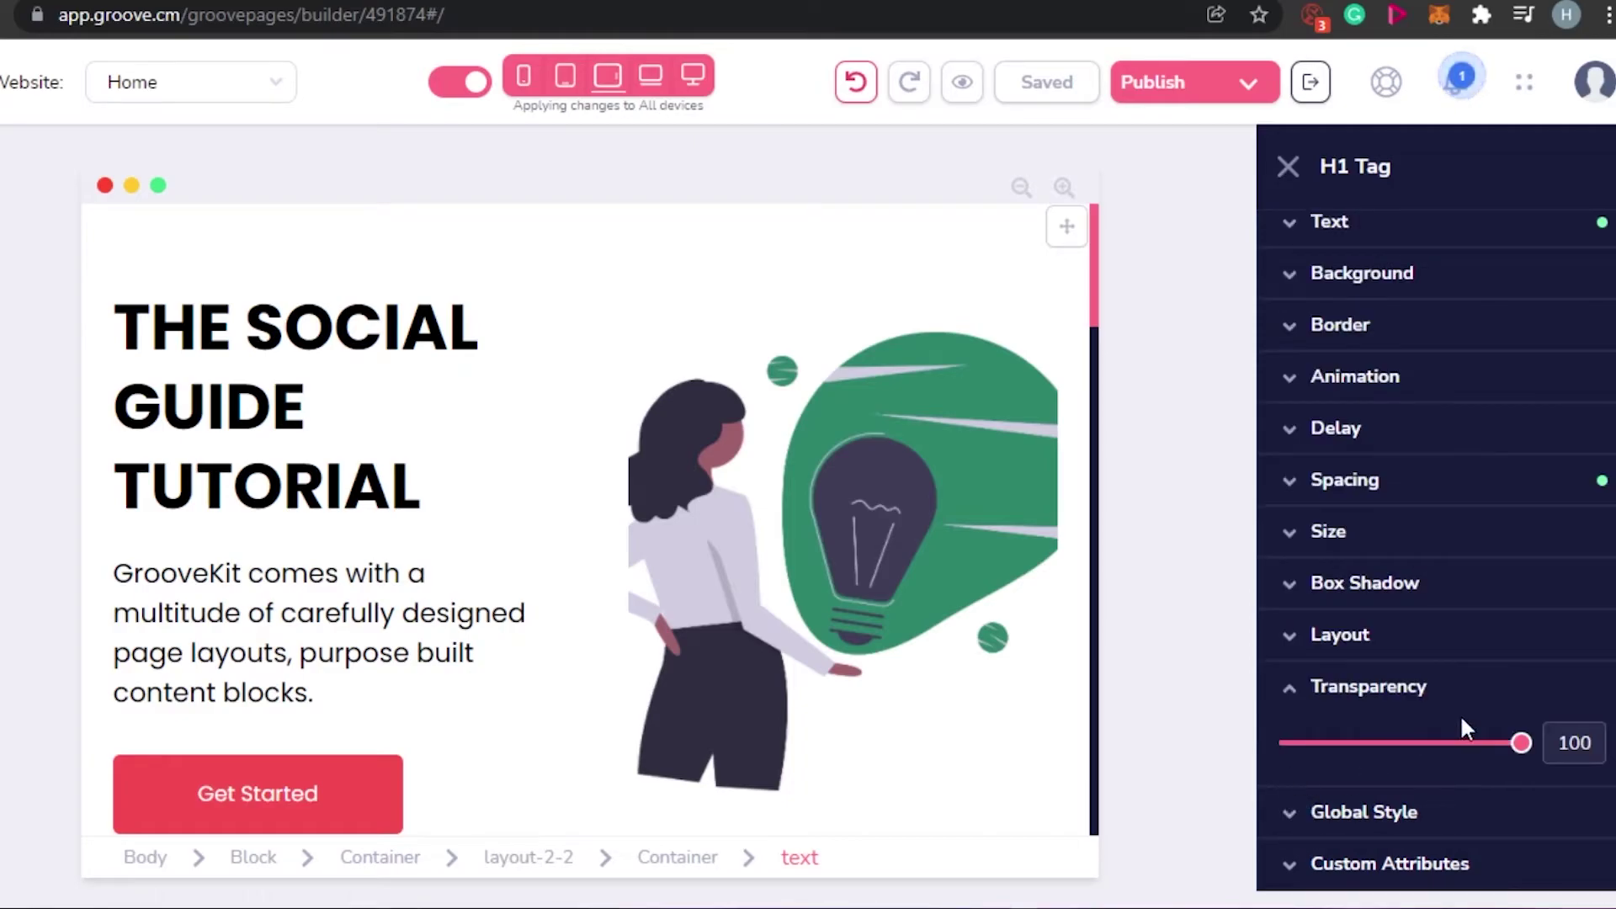
mouse_move(1511, 745)
left_mouse_down()
mouse_move(1315, 761)
mouse_move(1561, 757)
mouse_move(1456, 787)
mouse_move(1523, 745)
left_mouse_up()
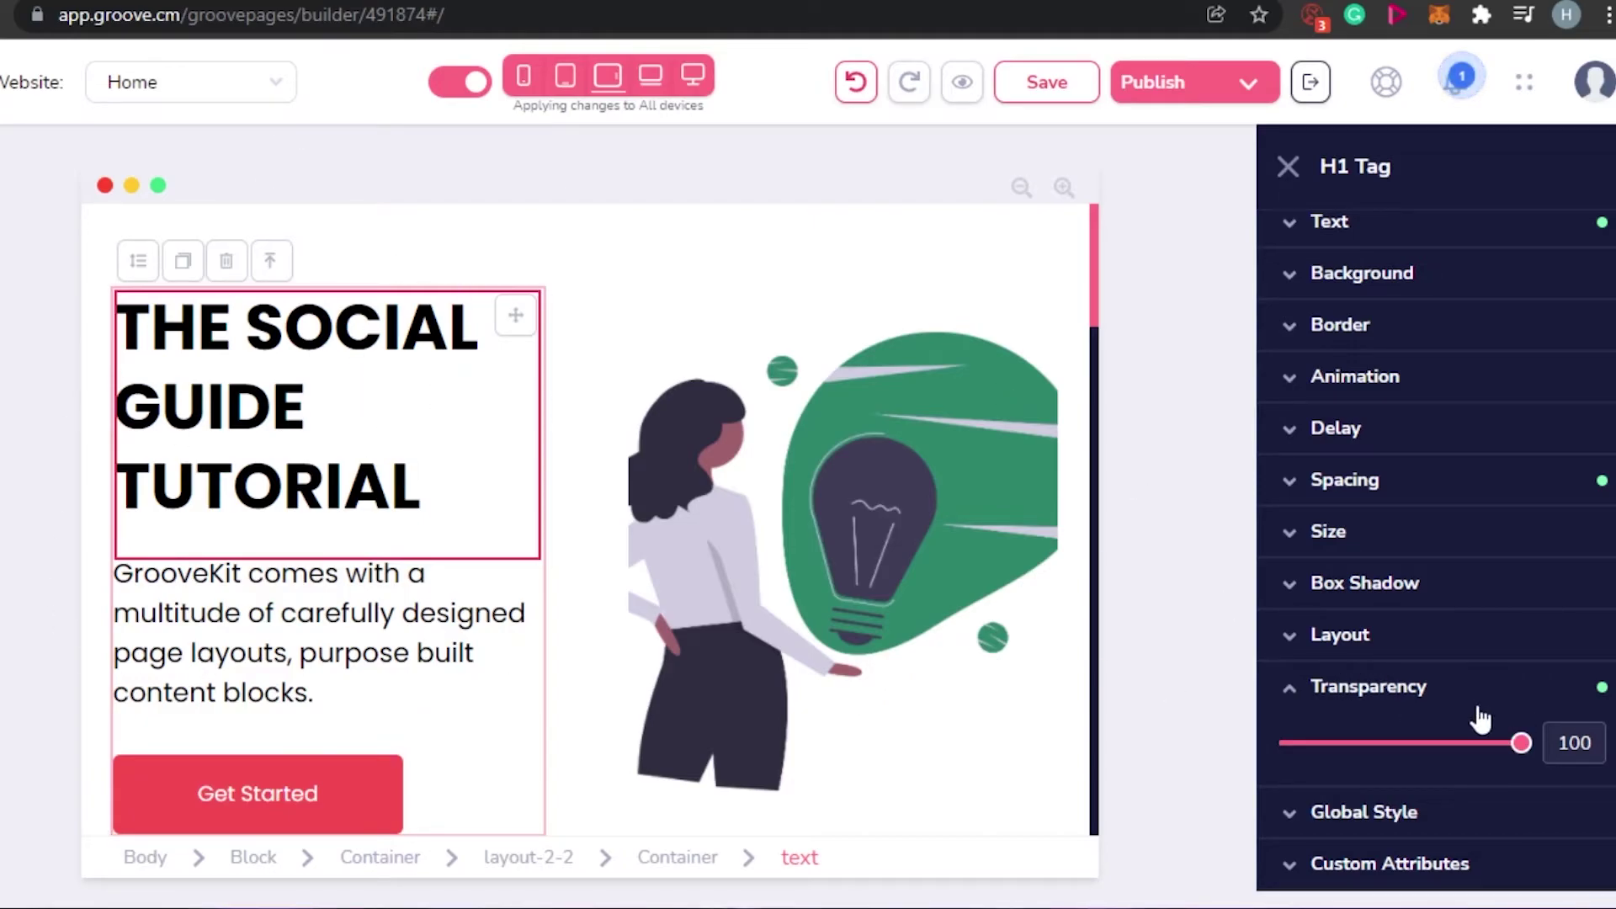
left_click_drag(1525, 755, 1607, 755)
Step: Set the heading's text size to 38 and close its style settings
scroll(1437, 551, "up", 3)
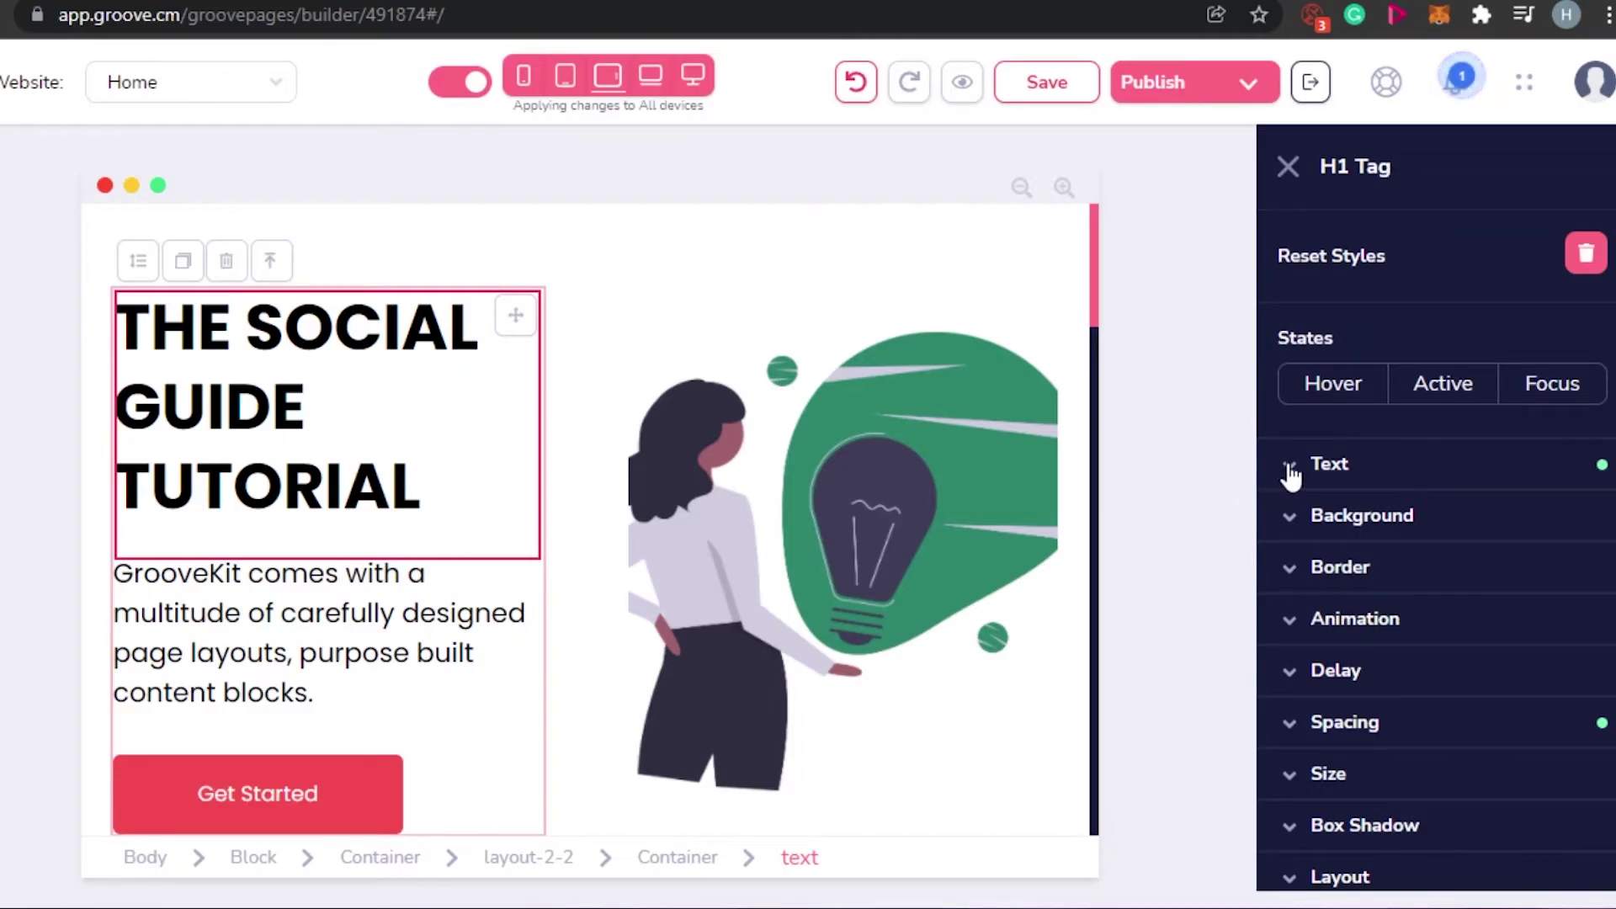
left_click(1290, 475)
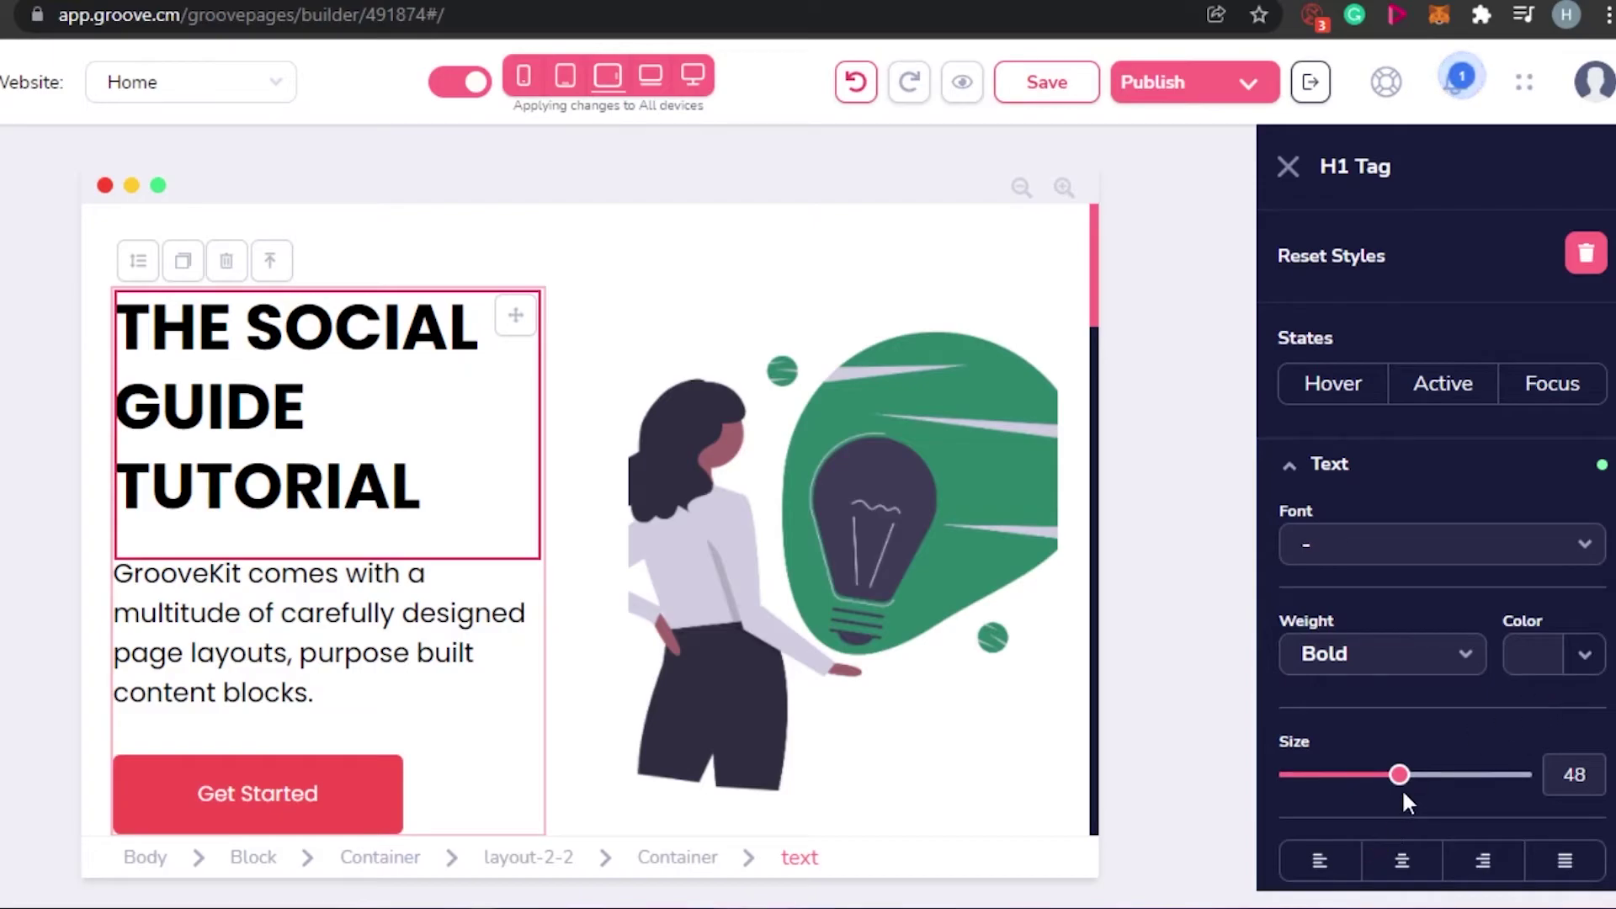
left_click_drag(1404, 791, 1375, 774)
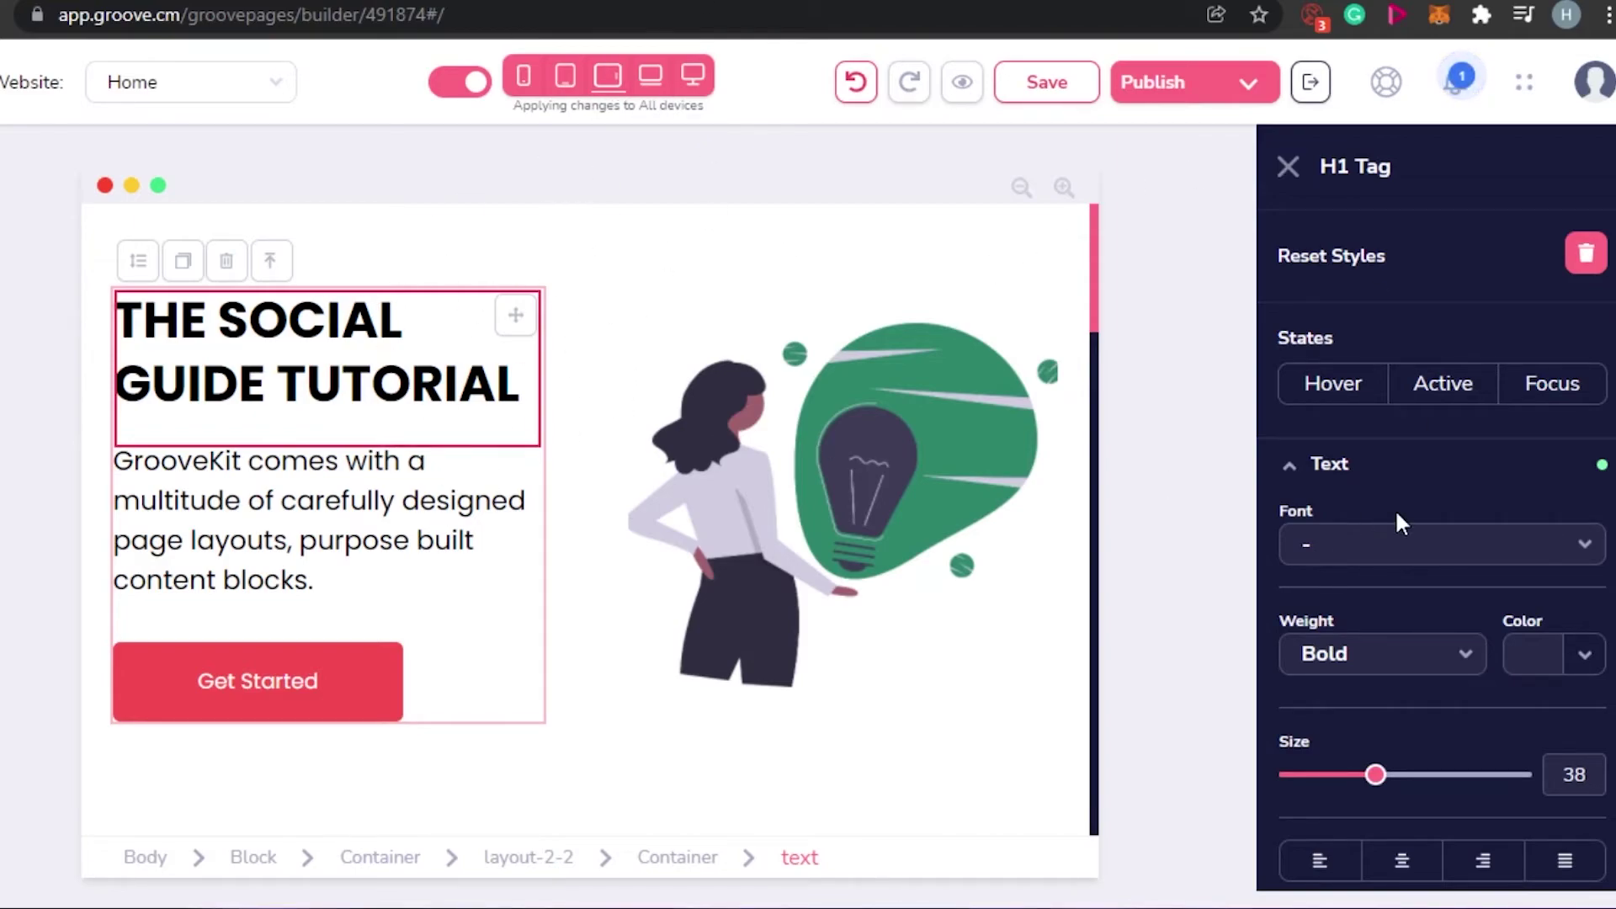
left_click(1287, 166)
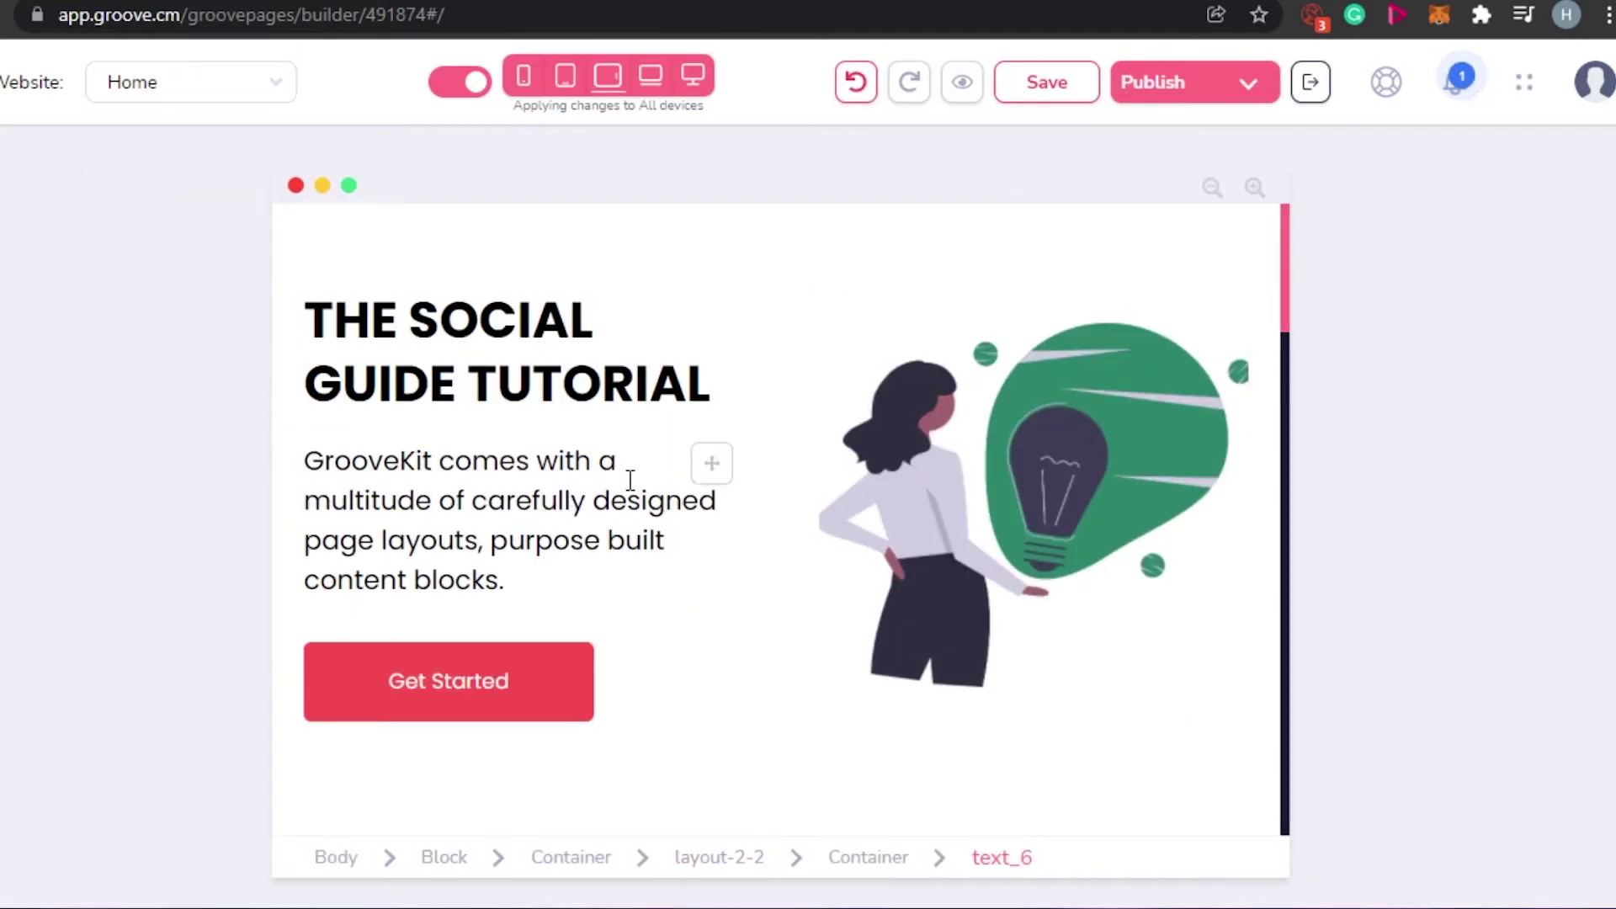
Step: Open the style settings of the paragraph below the heading and close them again
left_click(537, 532)
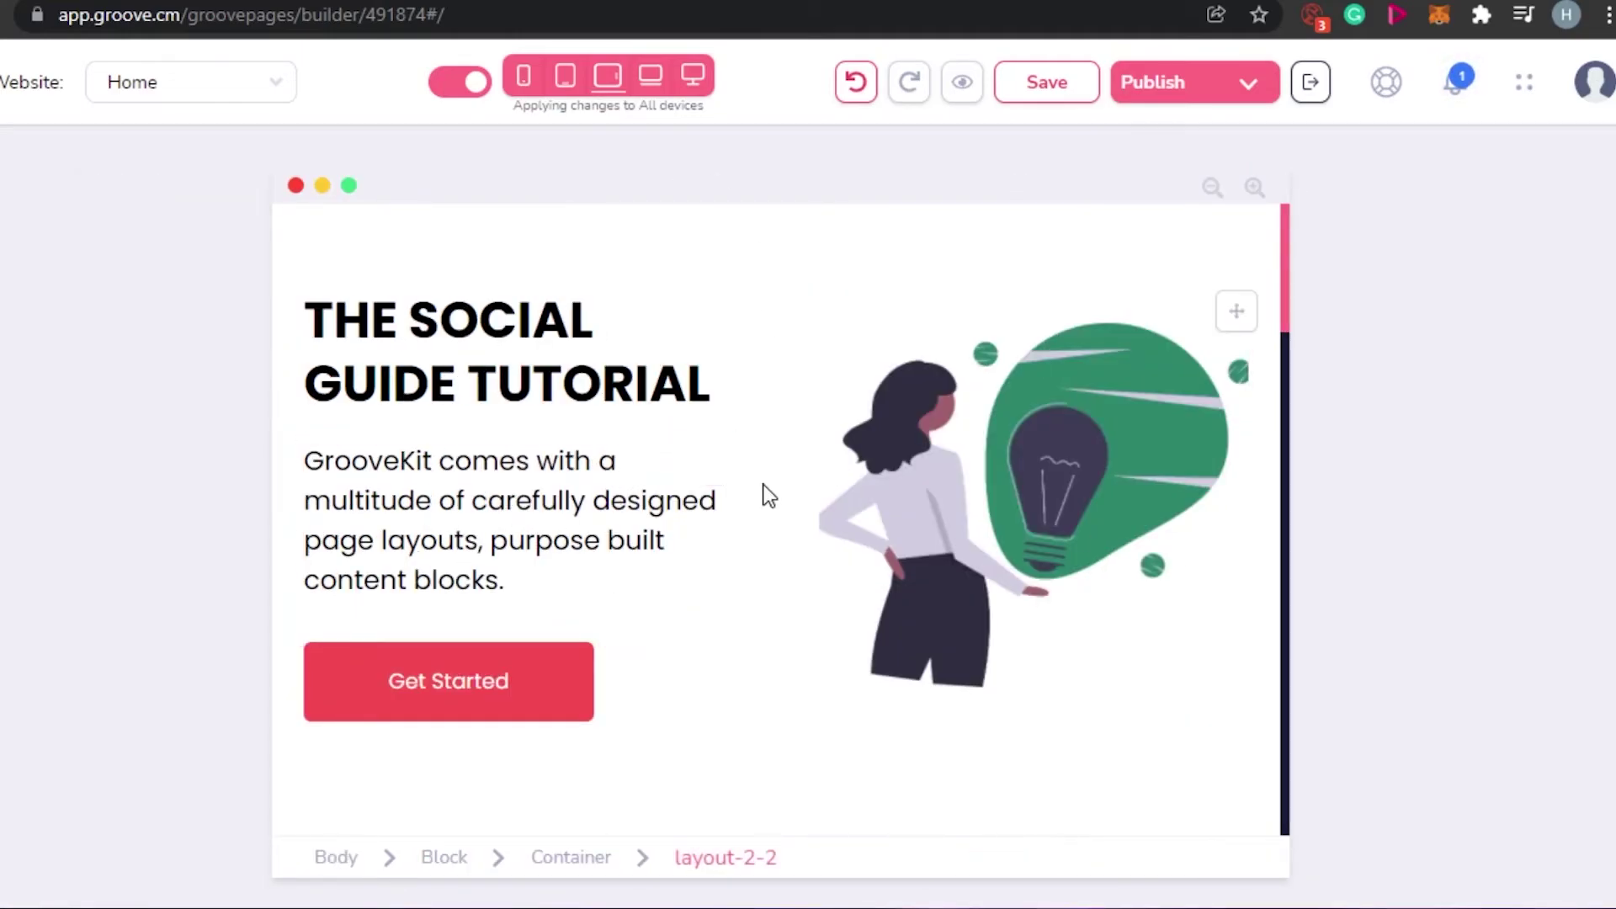
left_click(584, 473)
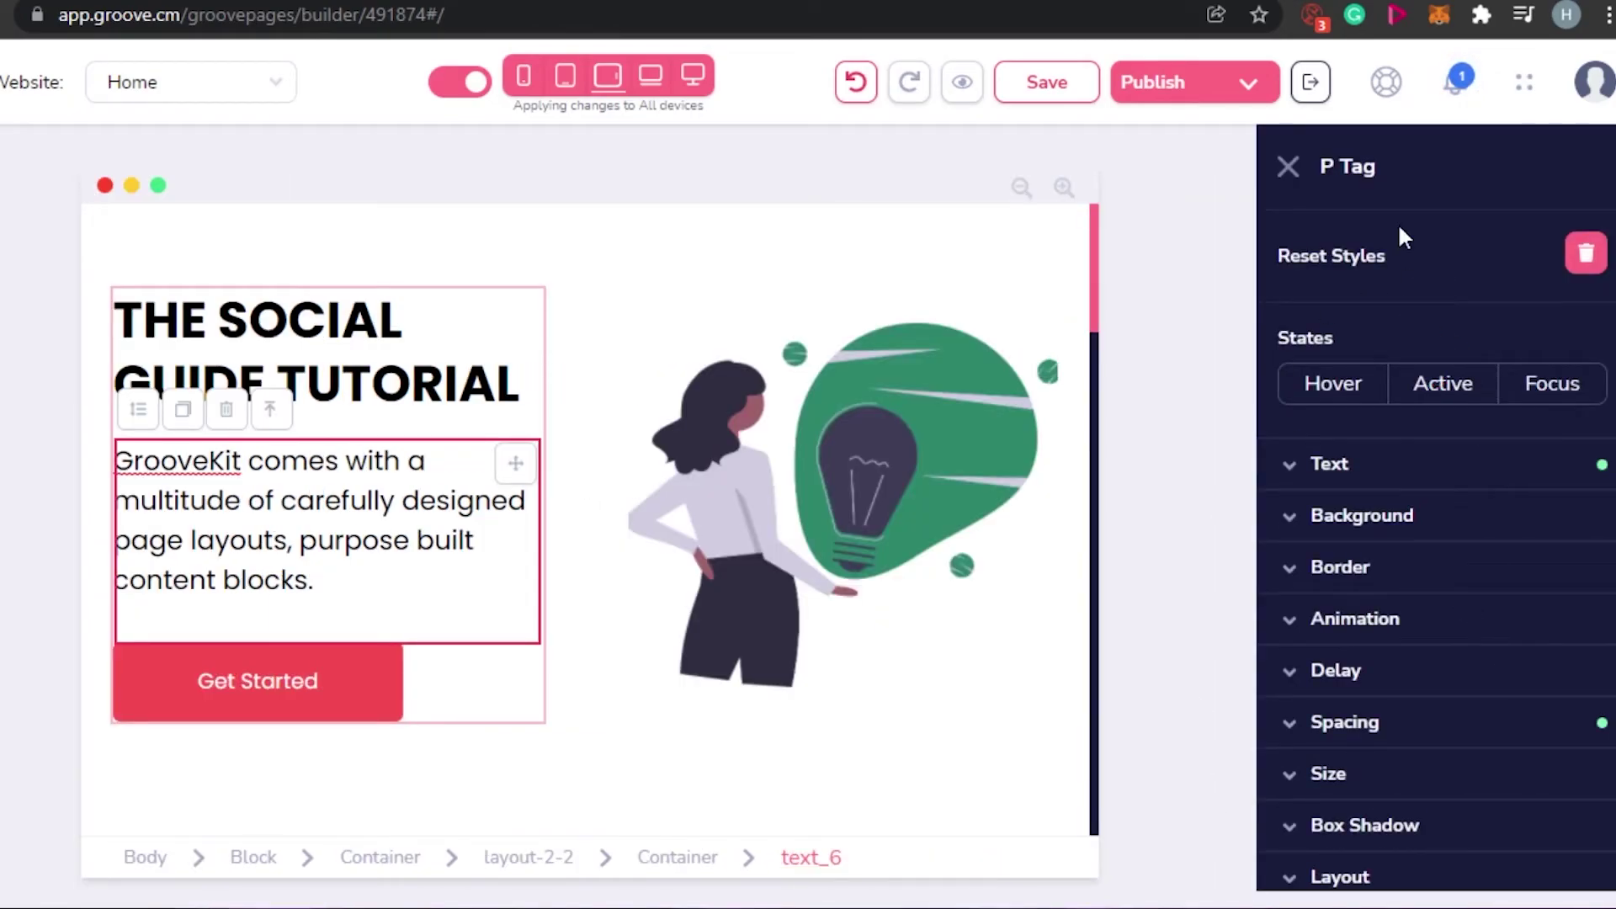
left_click(1288, 166)
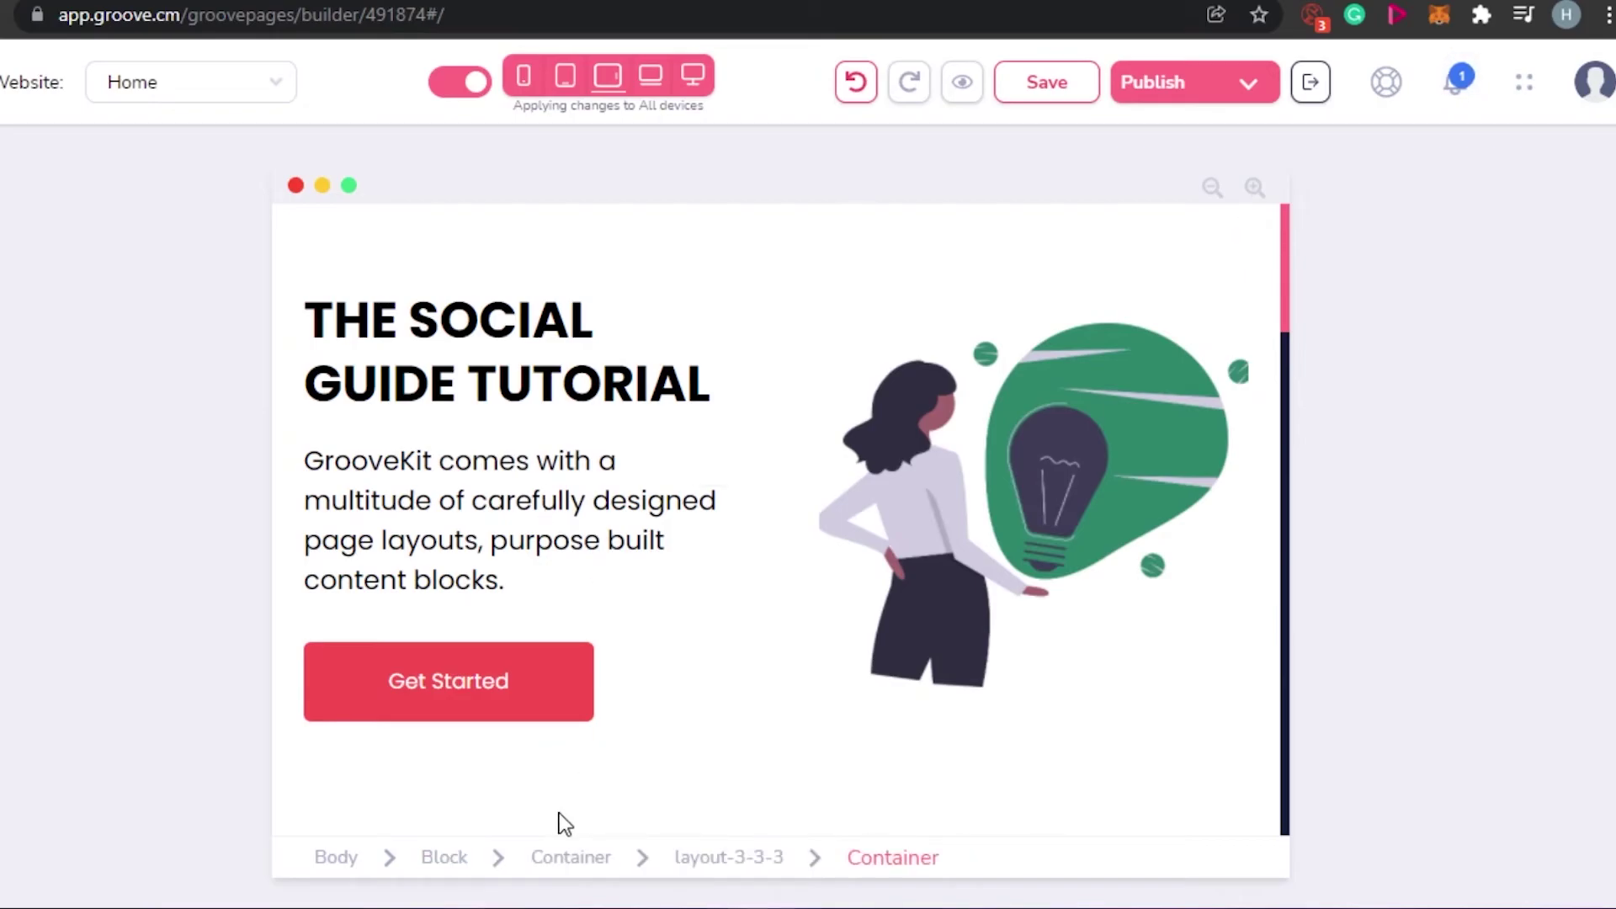
Step: Examine the Get Started button's design settings, including its animation options, and close them
left_click(495, 694)
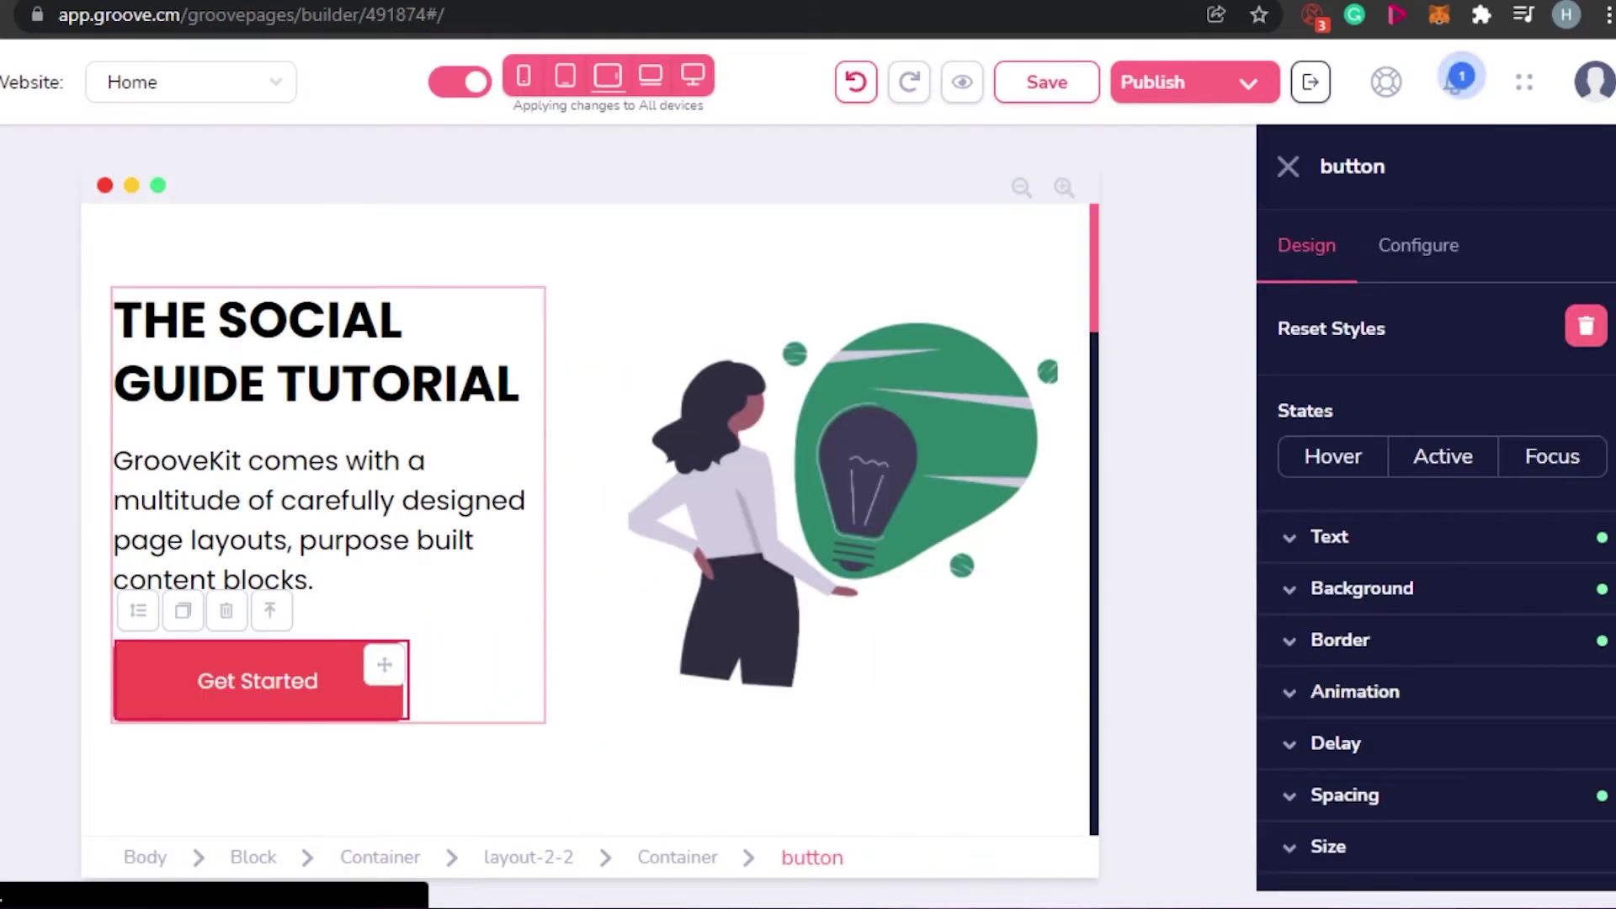
scroll(1436, 547, "down", 1)
scroll(1285, 471, "down", 3)
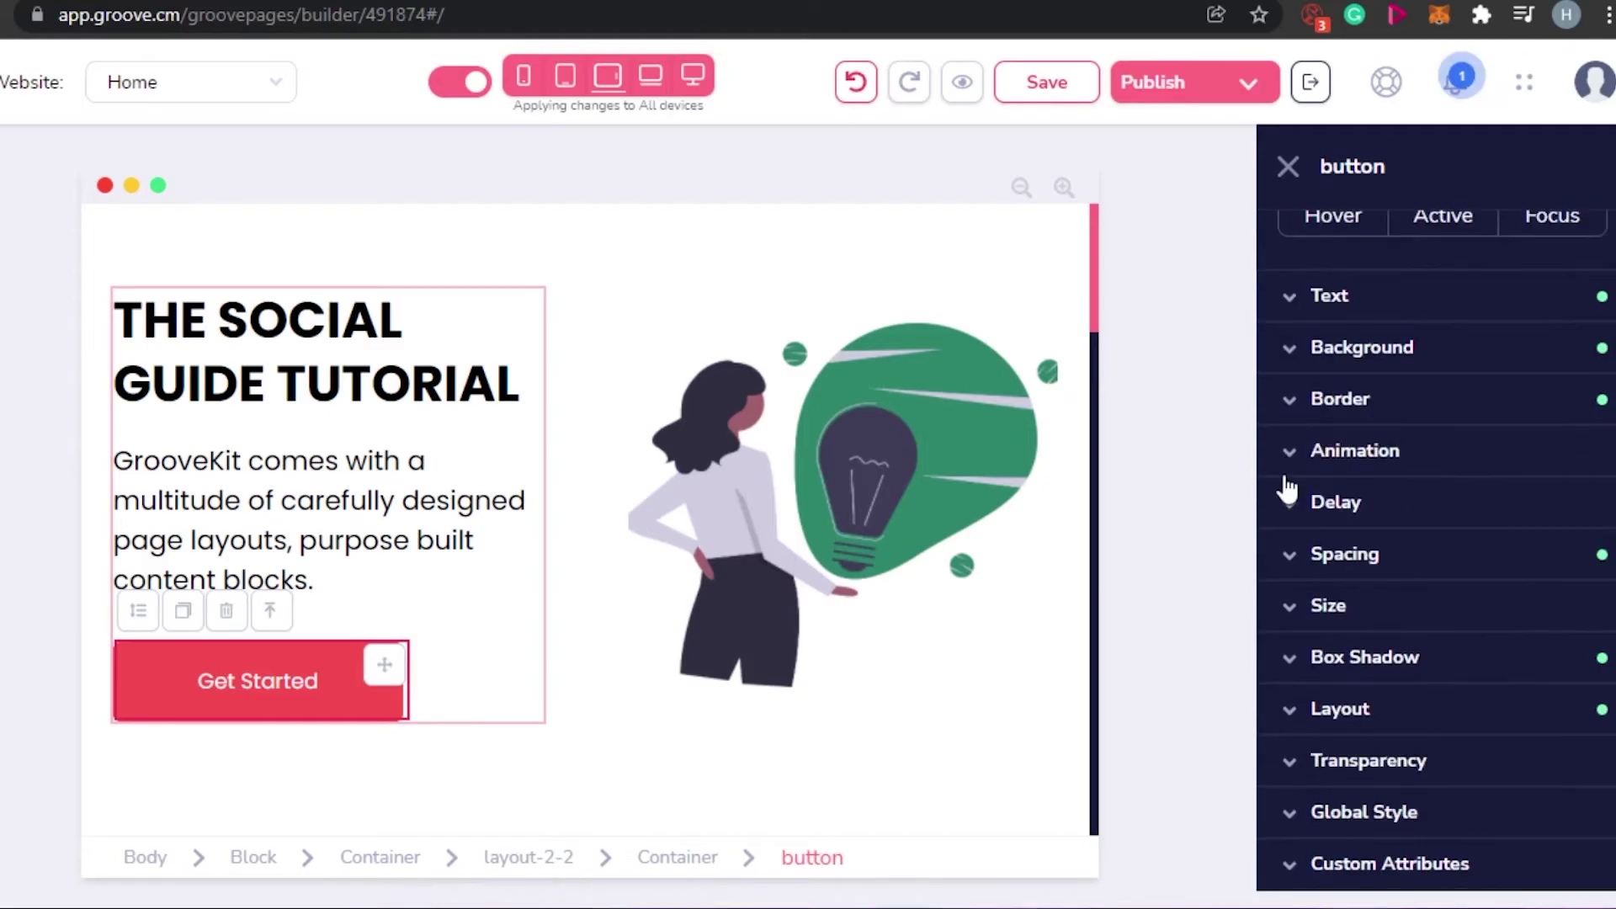
left_click(1287, 458)
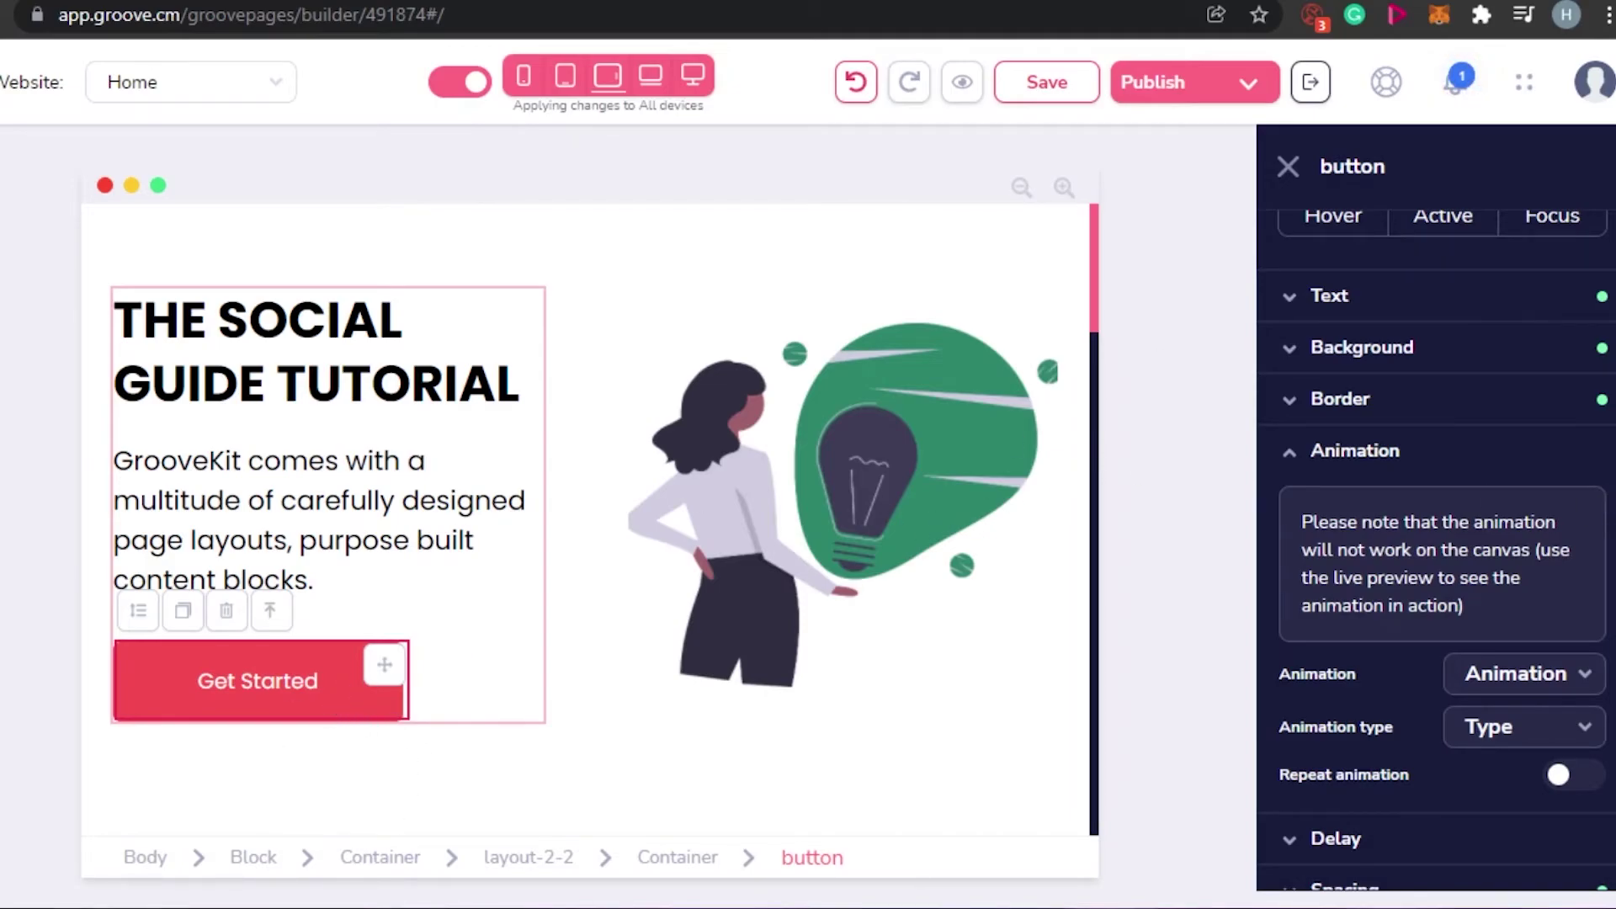
scroll(1436, 505, "down", 4)
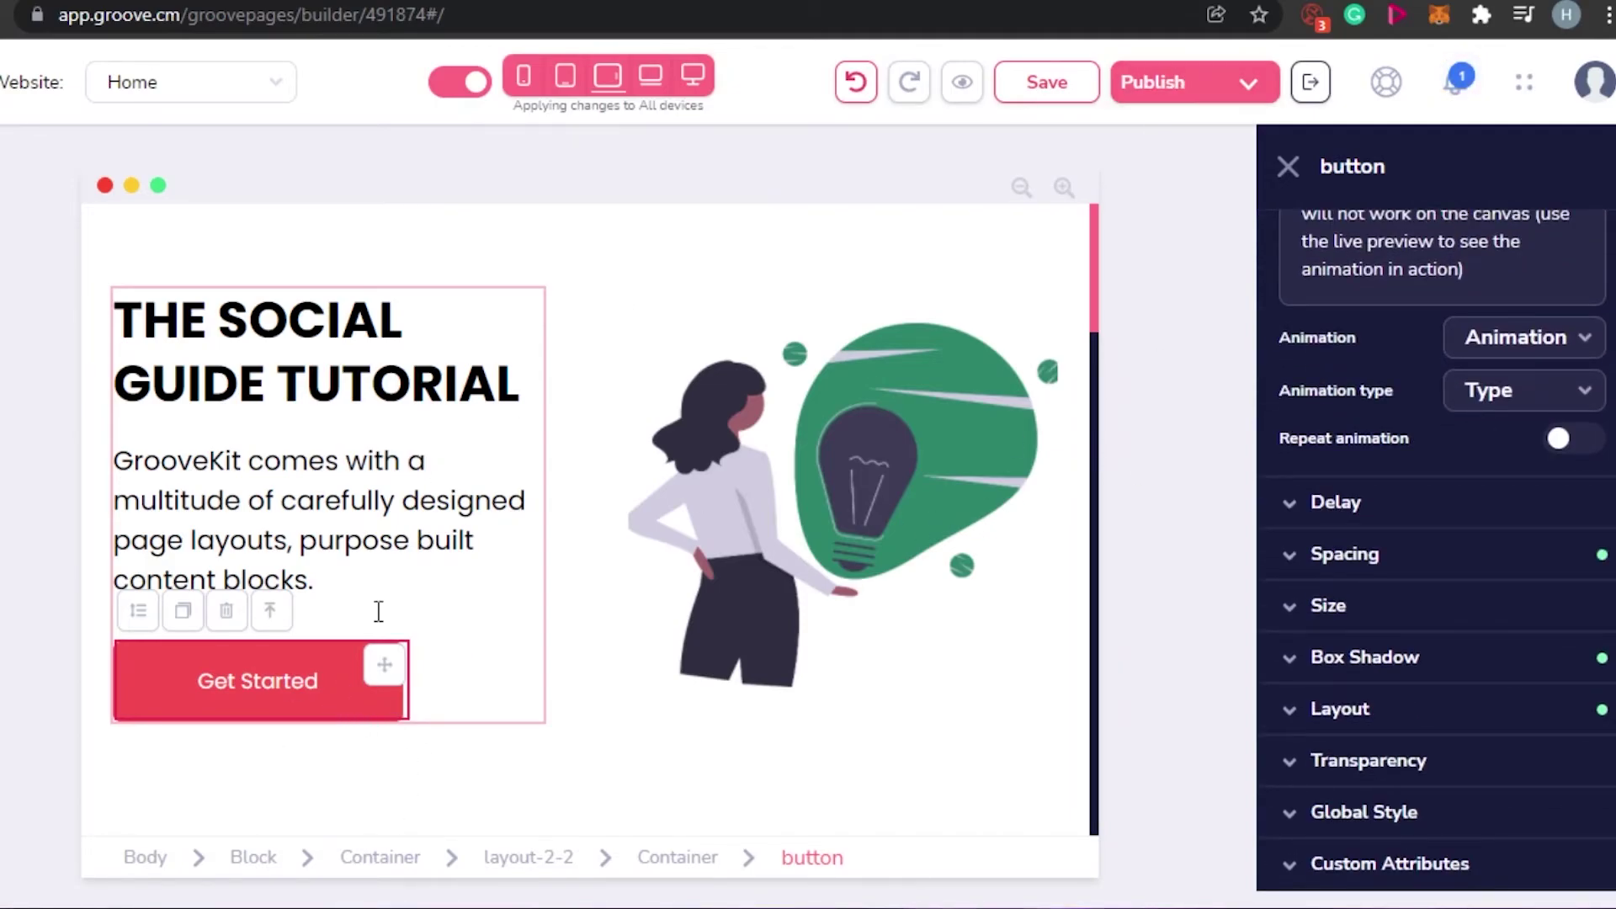
left_click(1593, 337)
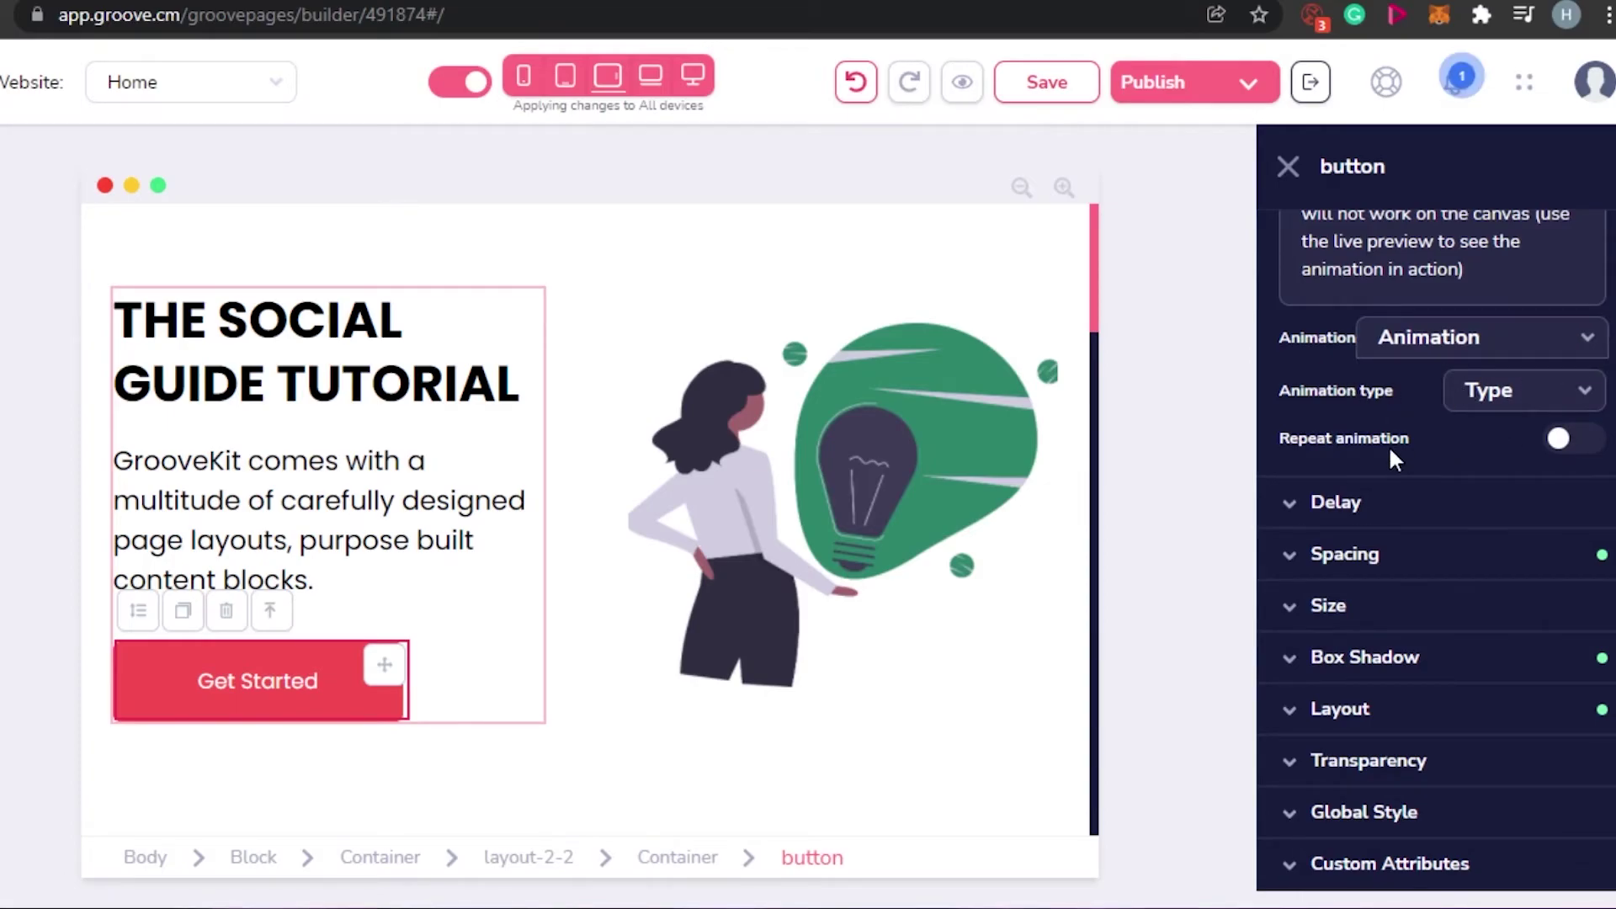
left_click(1287, 165)
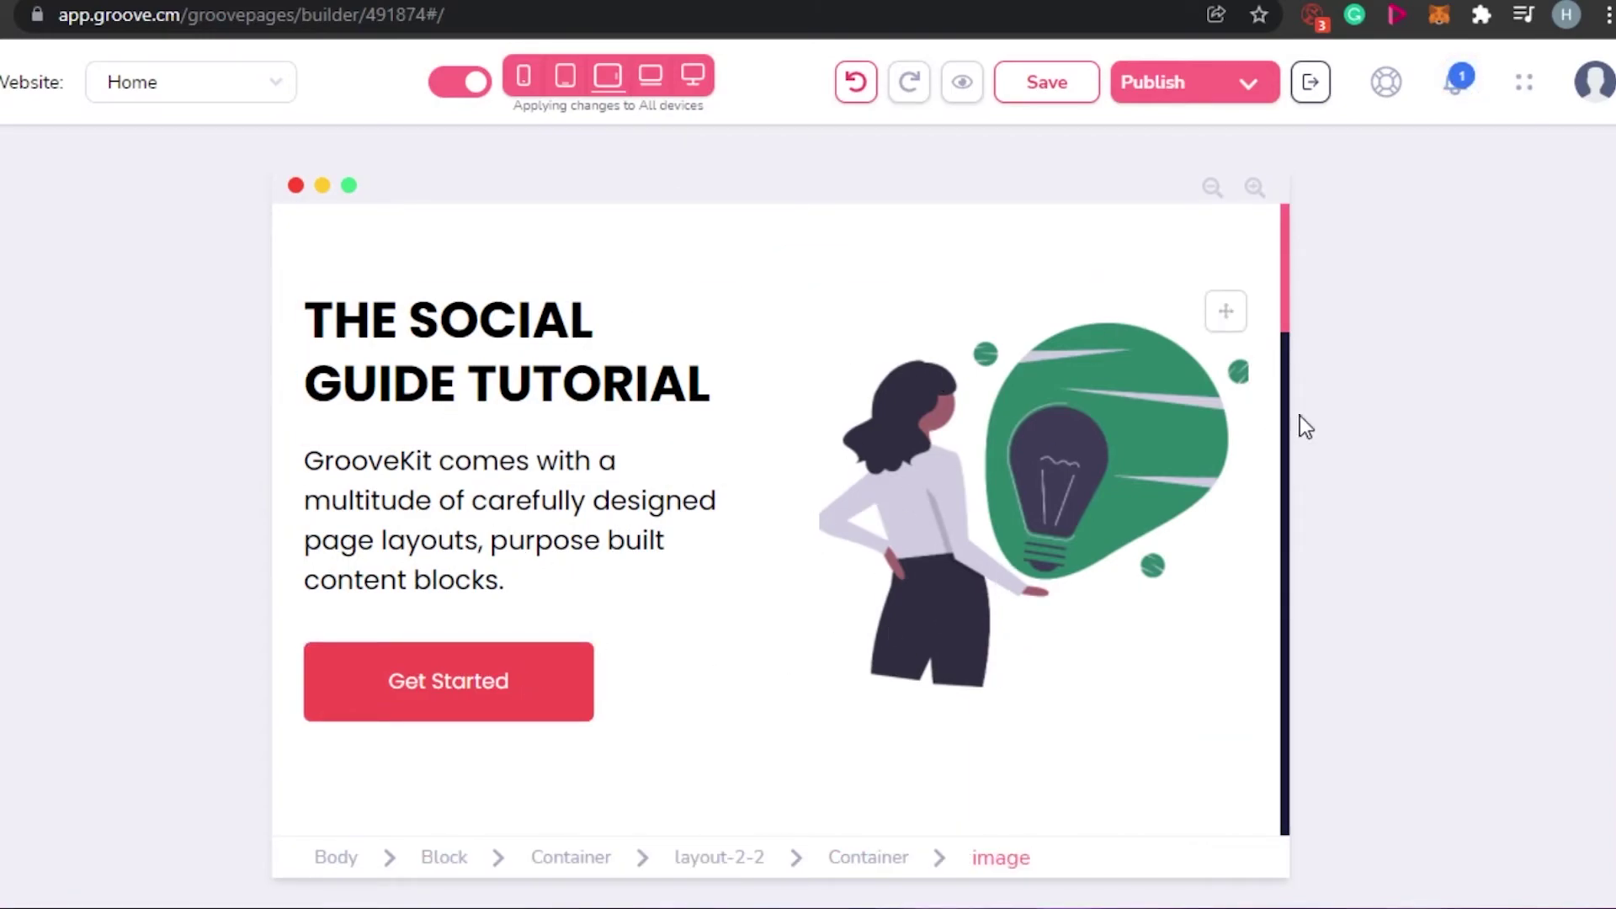
Step: Select the first image in the Gallery block and examine its design and configuration settings
left_click_drag(1284, 263, 1280, 382)
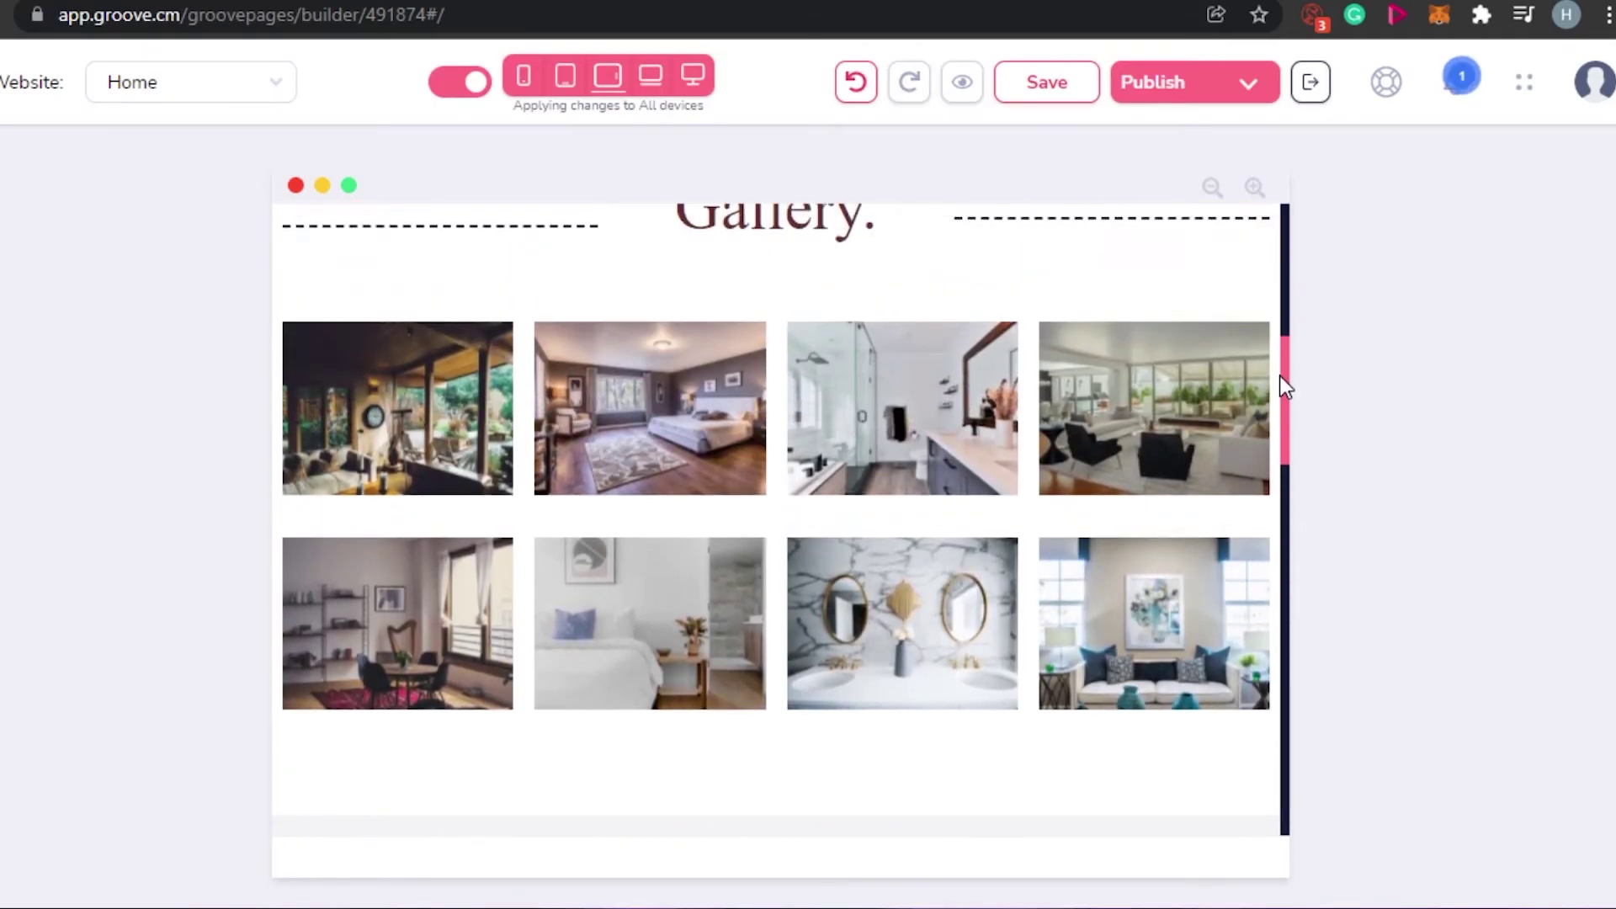
left_click(434, 400)
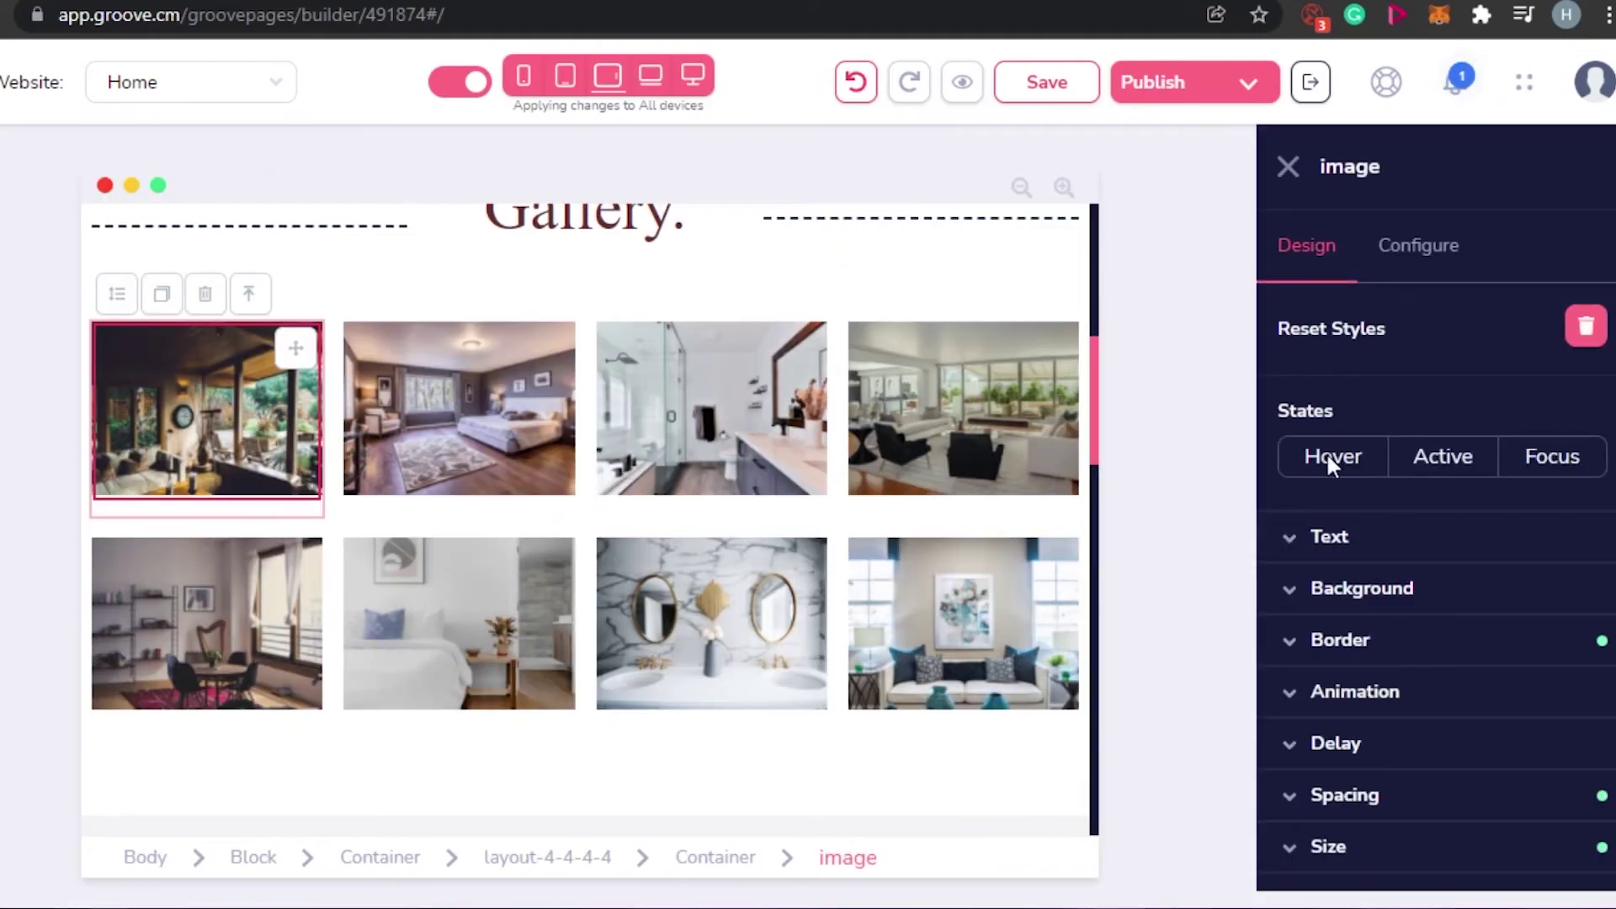
scroll(1329, 427, "down", 3)
scroll(1330, 428, "up", 2)
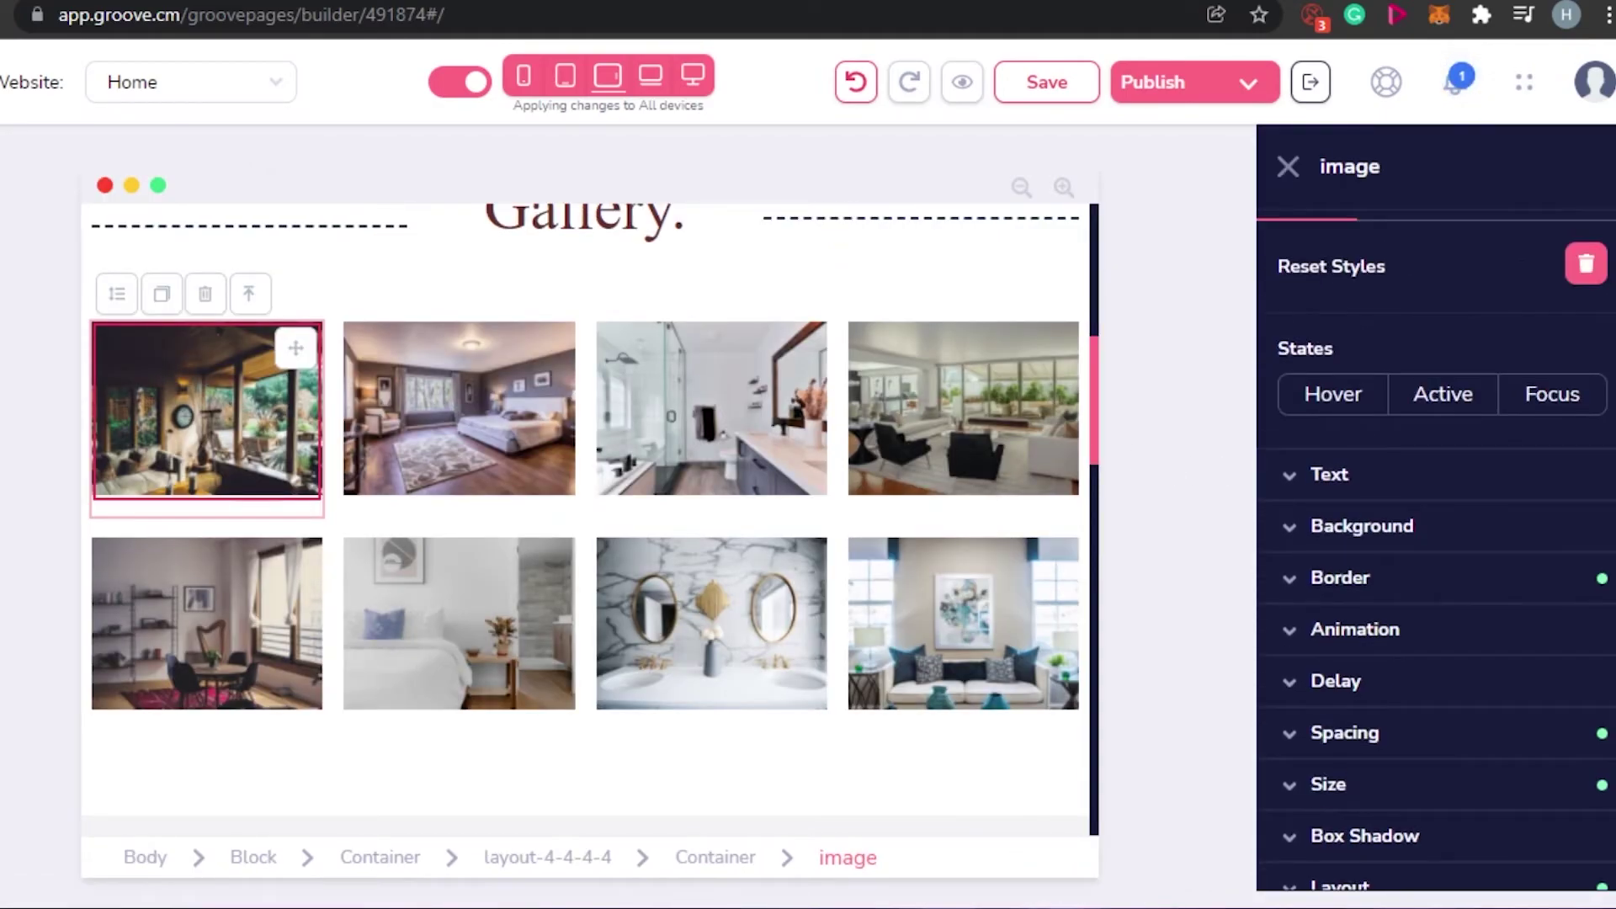
scroll(1490, 547, "down", 2)
scroll(1430, 505, "down", 1)
scroll(1431, 505, "up", 3)
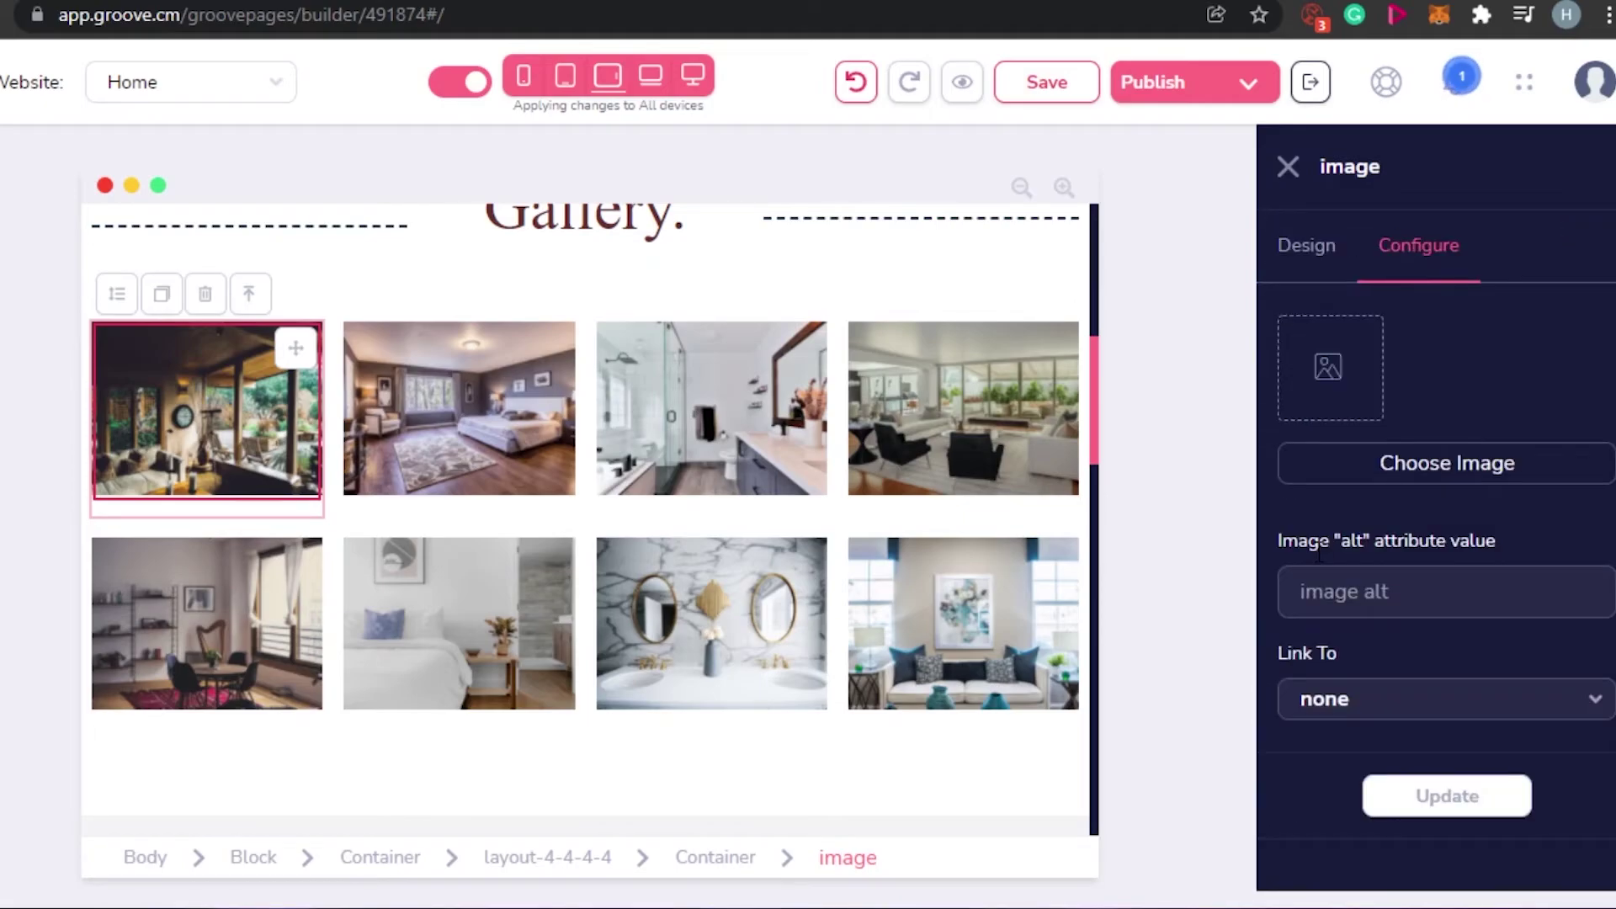
Step: Check the image library's own-file upload and free stock photo sources for the gallery image, leaving without choosing one
left_click(1457, 464)
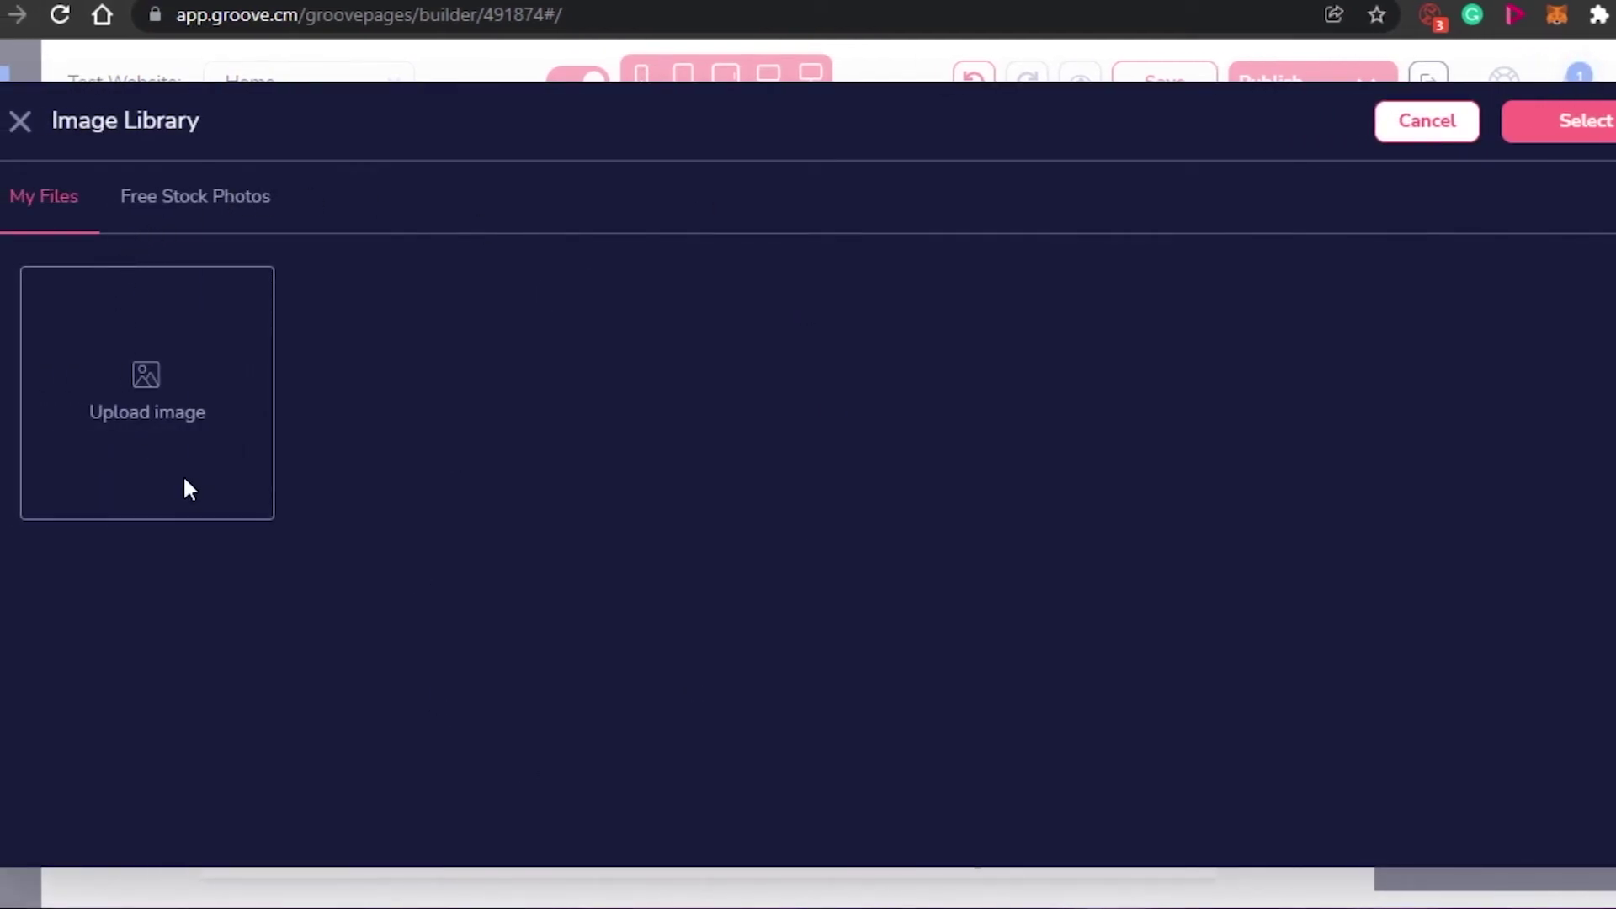
left_click(193, 211)
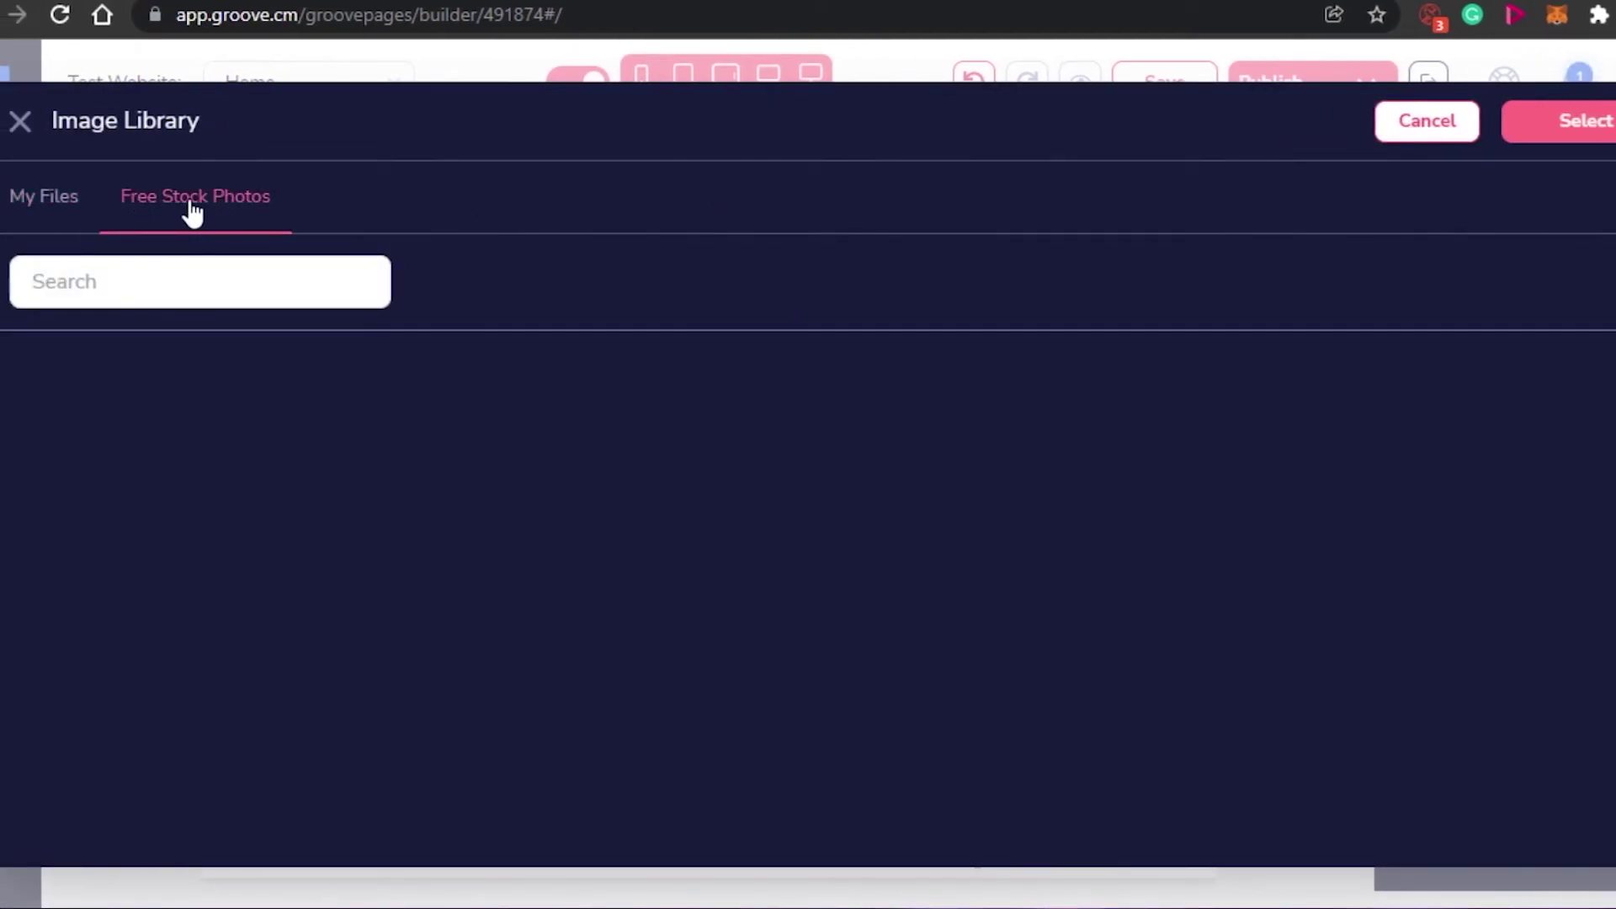
left_click(71, 193)
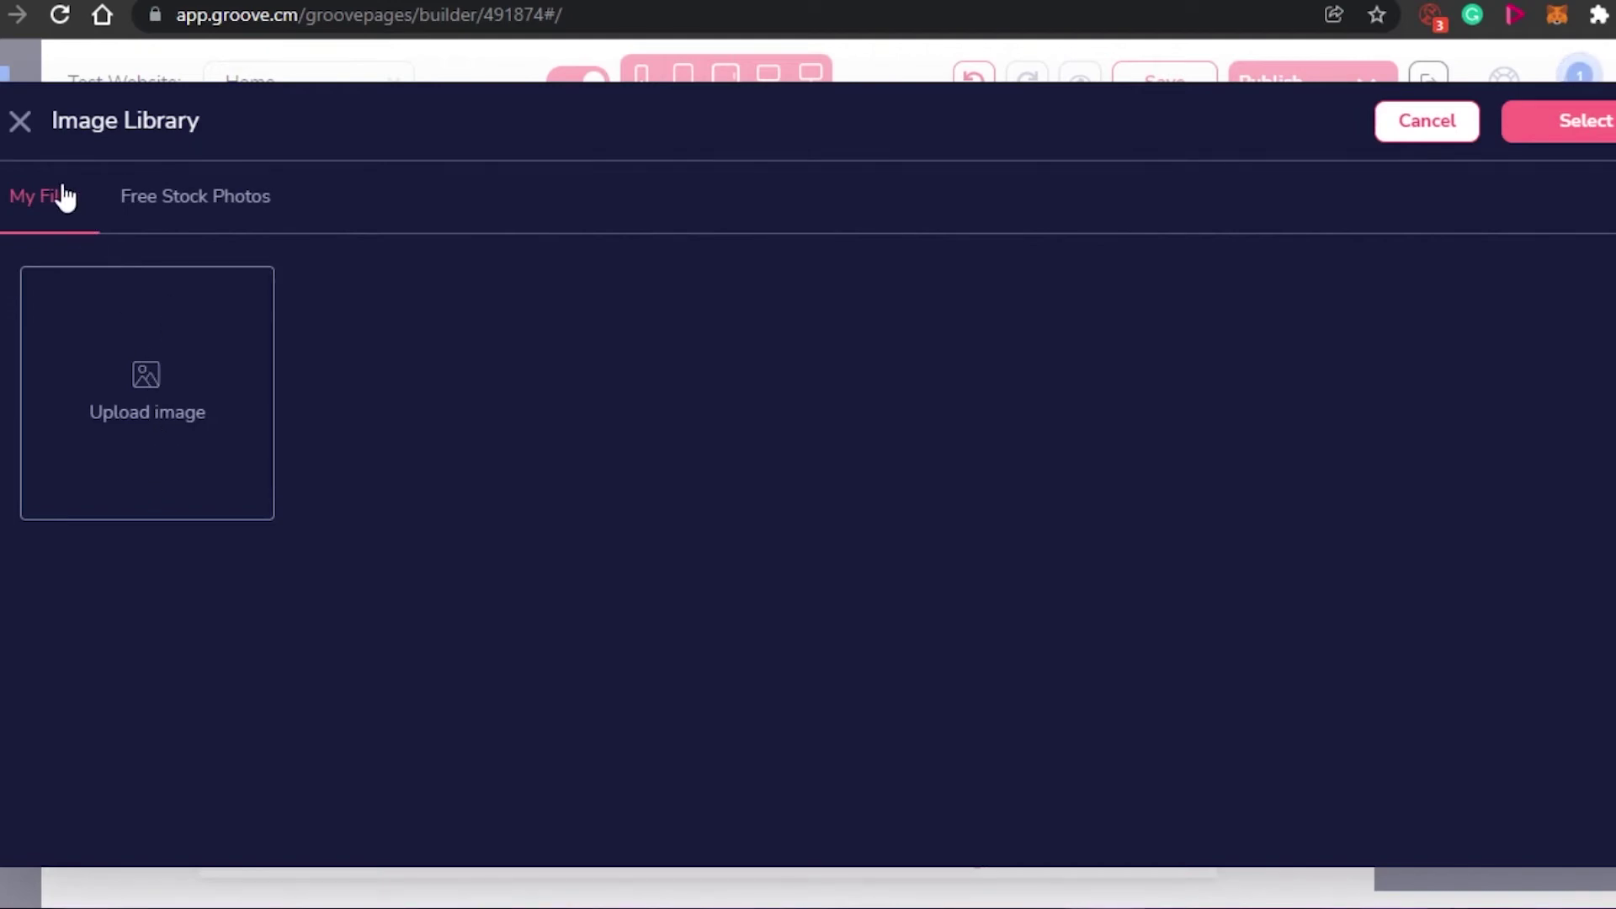
left_click(21, 118)
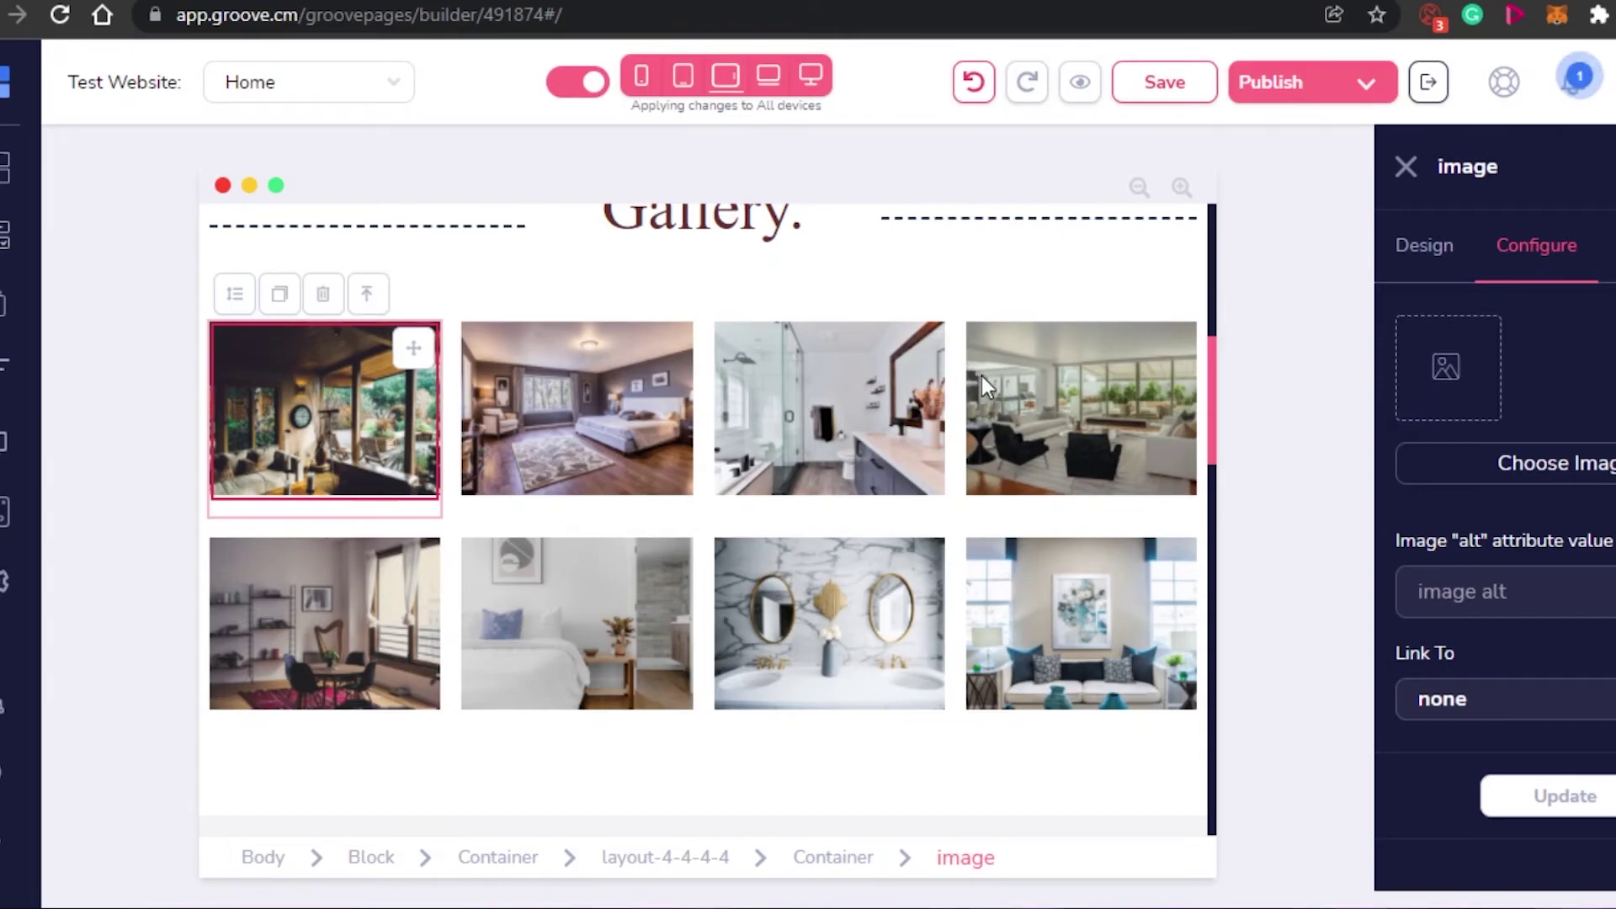
Step: Close the image settings and review the remaining page blocks down to the footer
left_click_drag(1211, 358, 1222, 494)
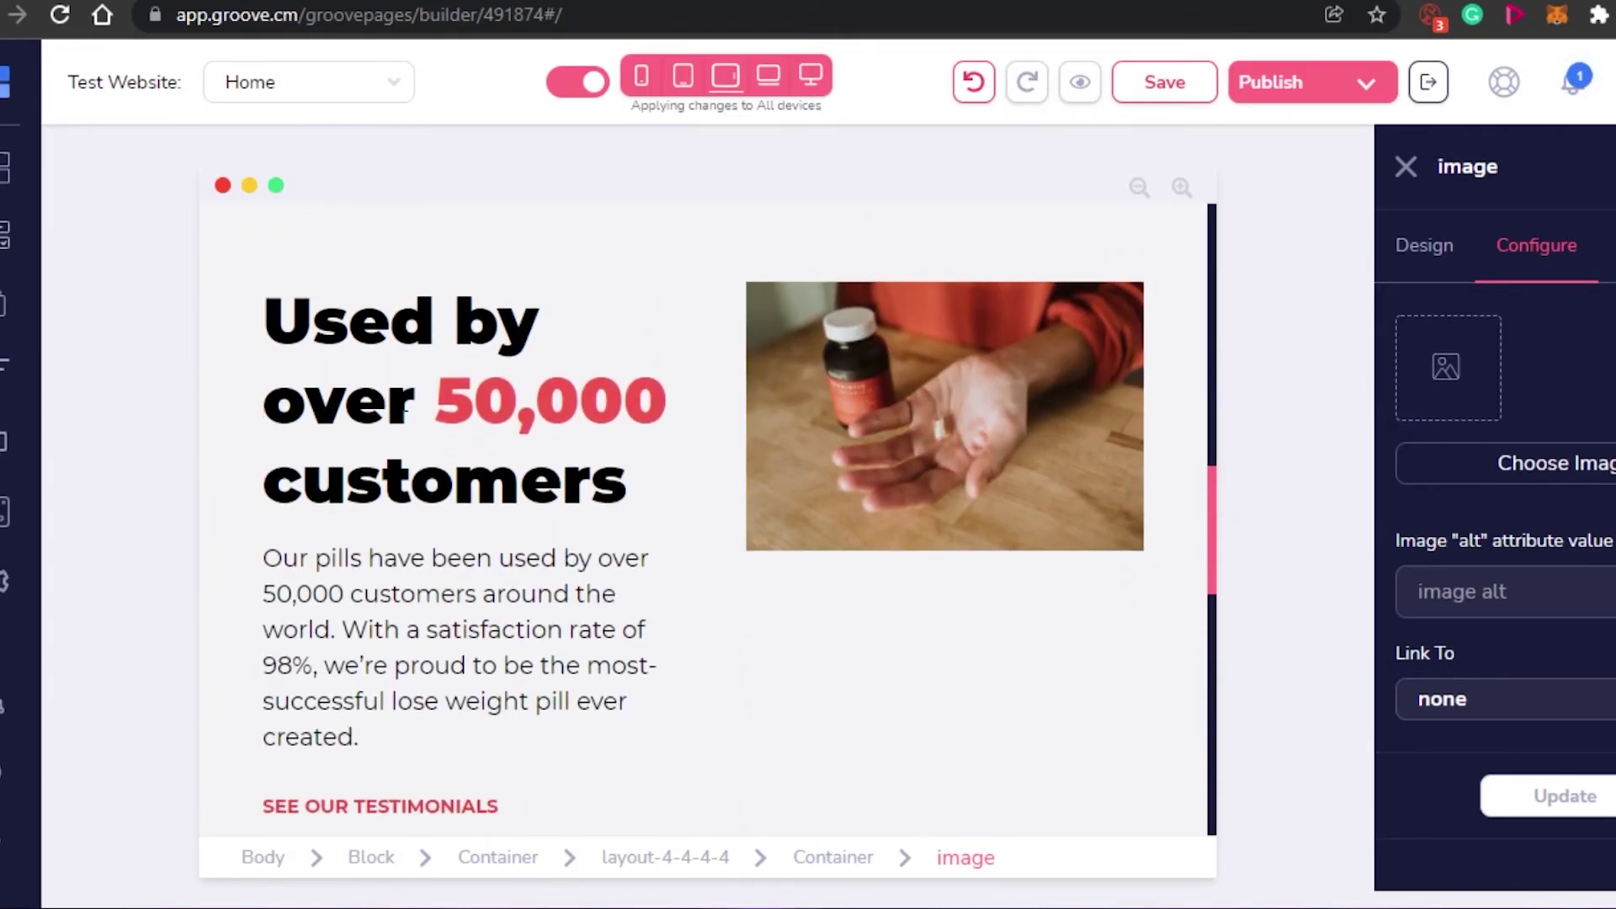
left_click(1411, 173)
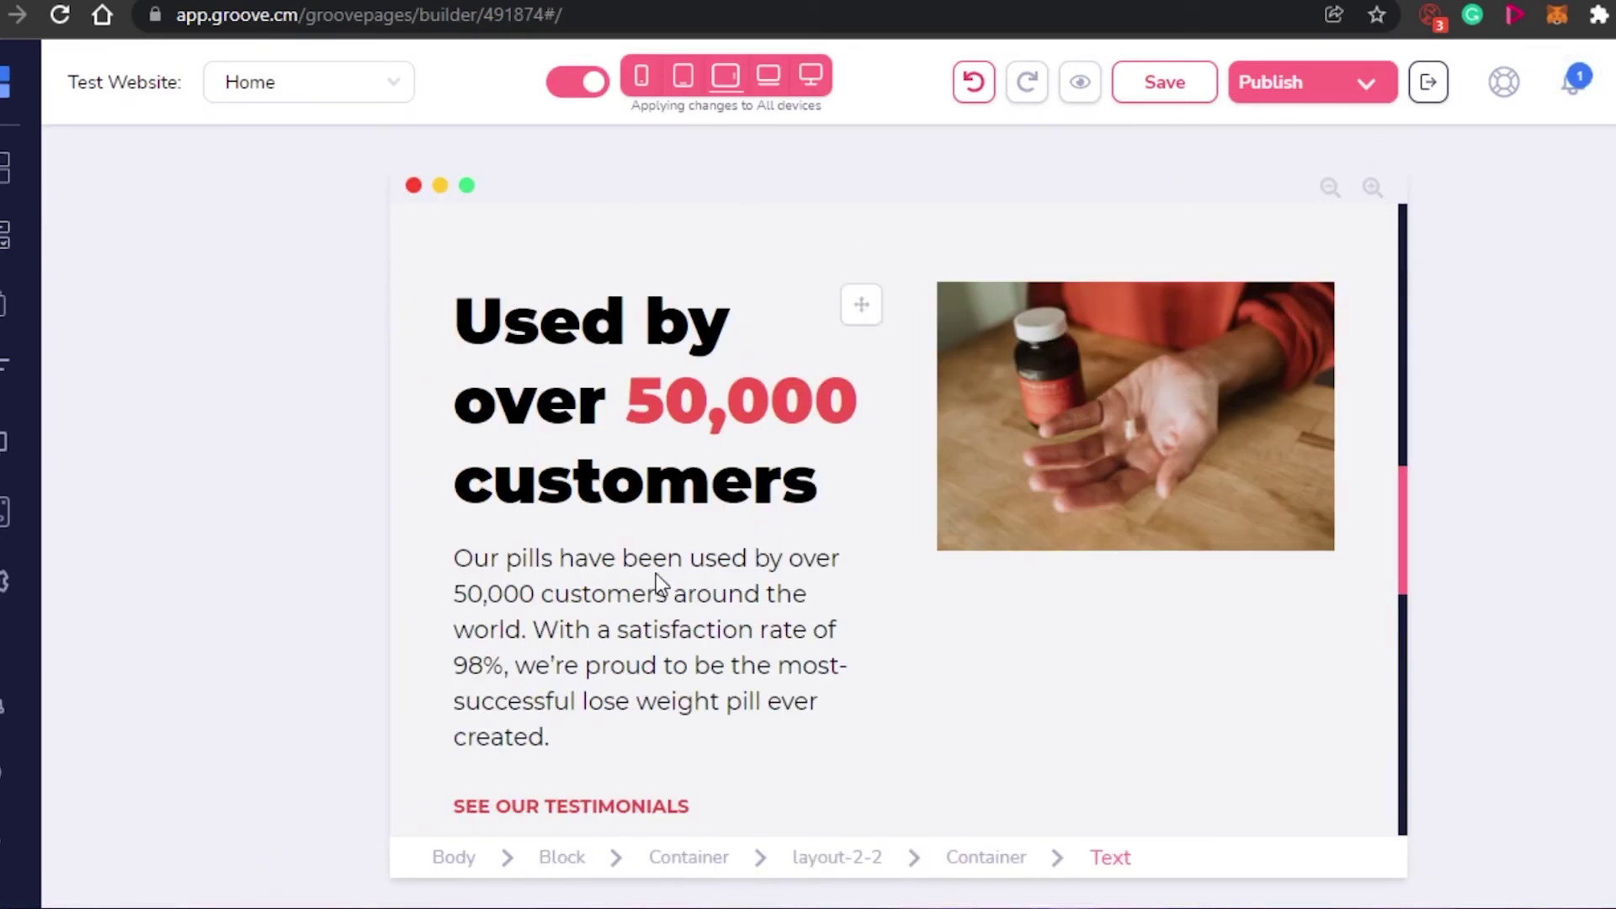
left_click_drag(1400, 501, 1417, 739)
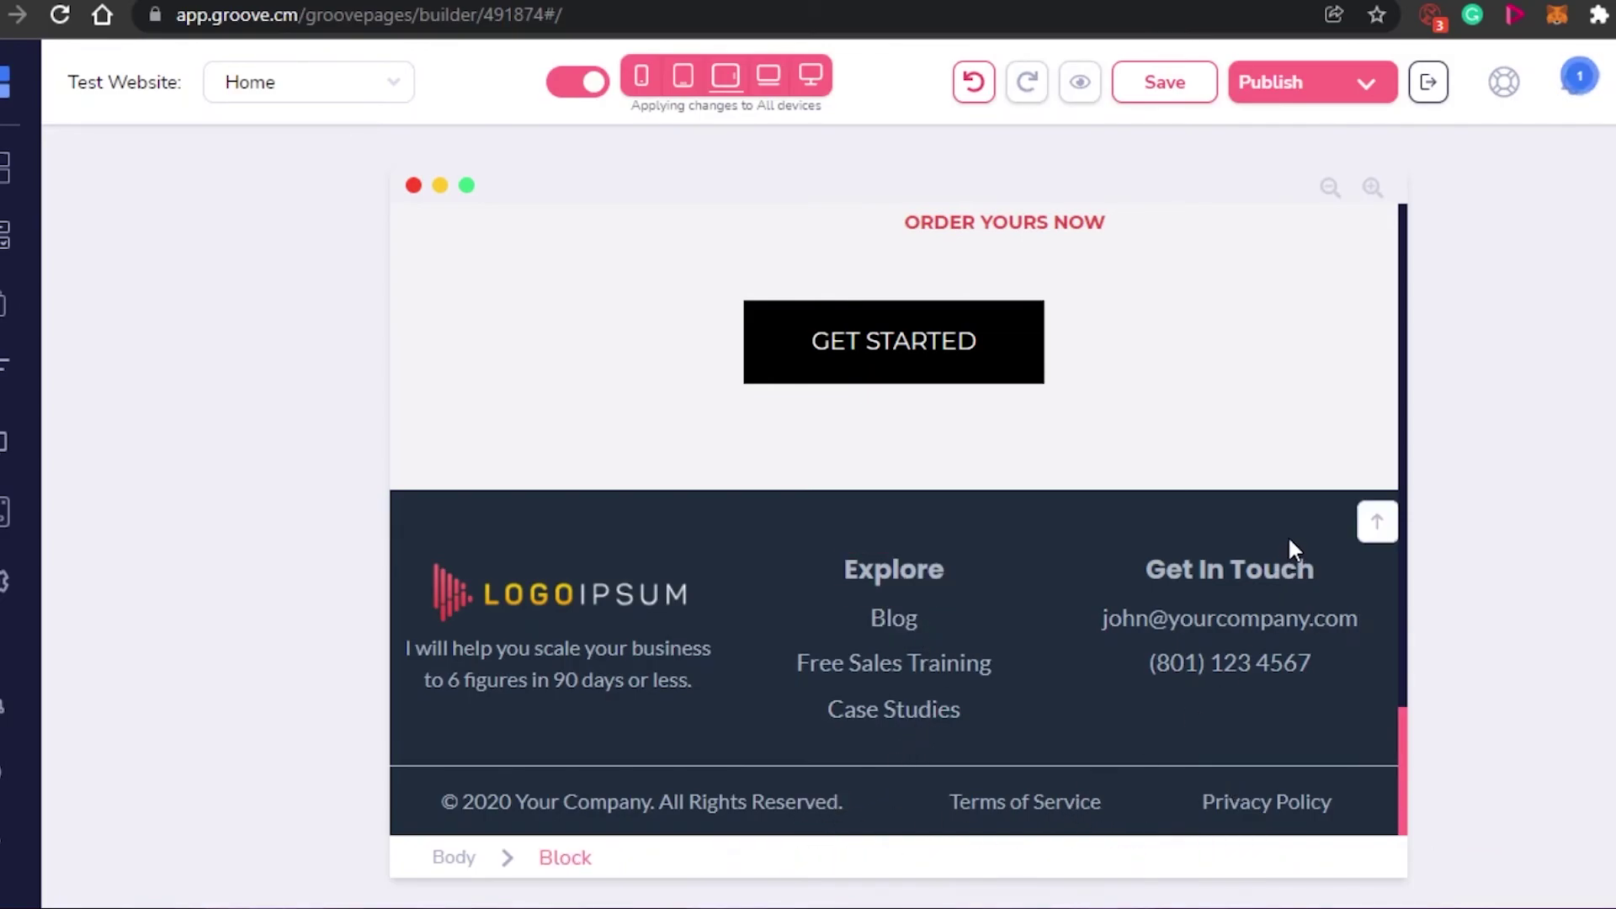
Step: Select the footer's contact e-mail link, examine its text design settings, and close them
left_click(1240, 625)
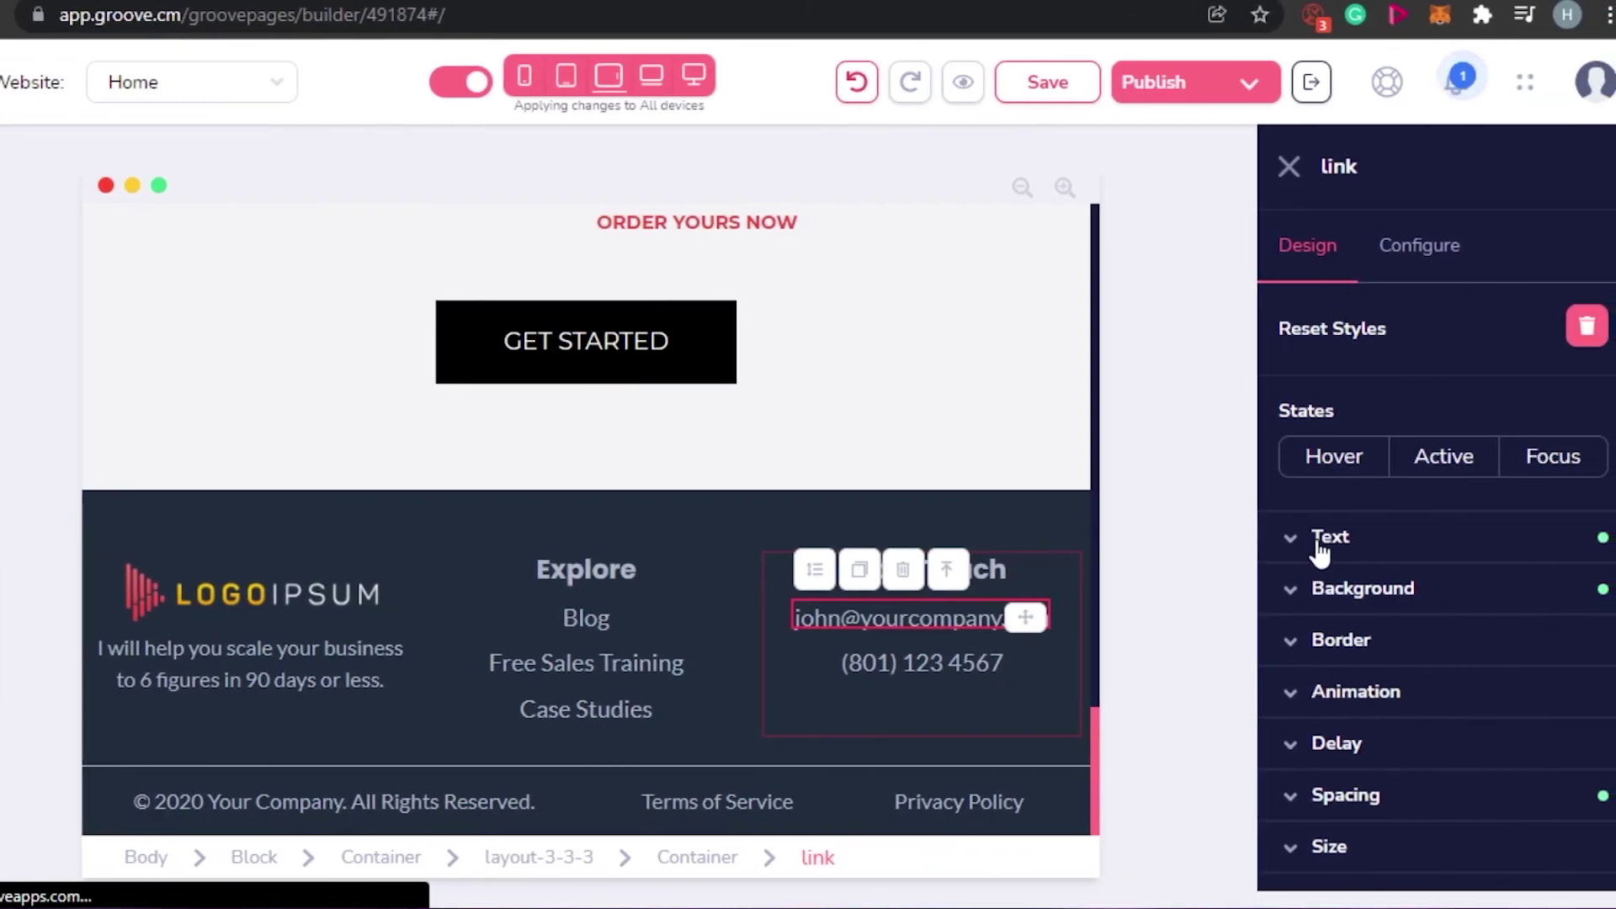
left_click(1320, 545)
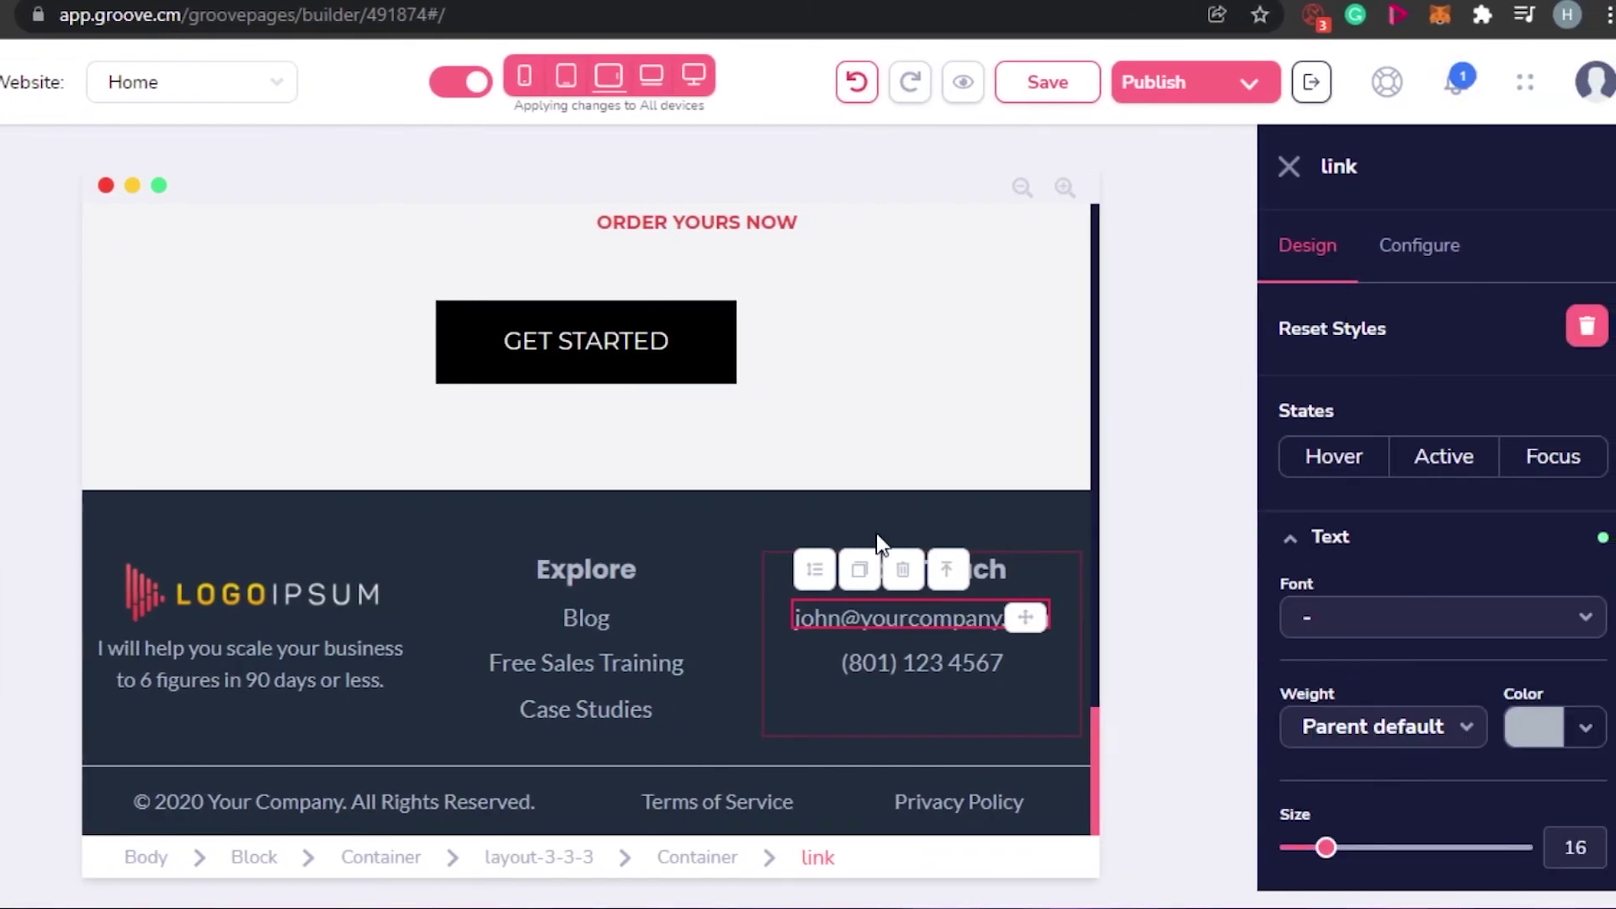
scroll(1098, 438, "up", 5)
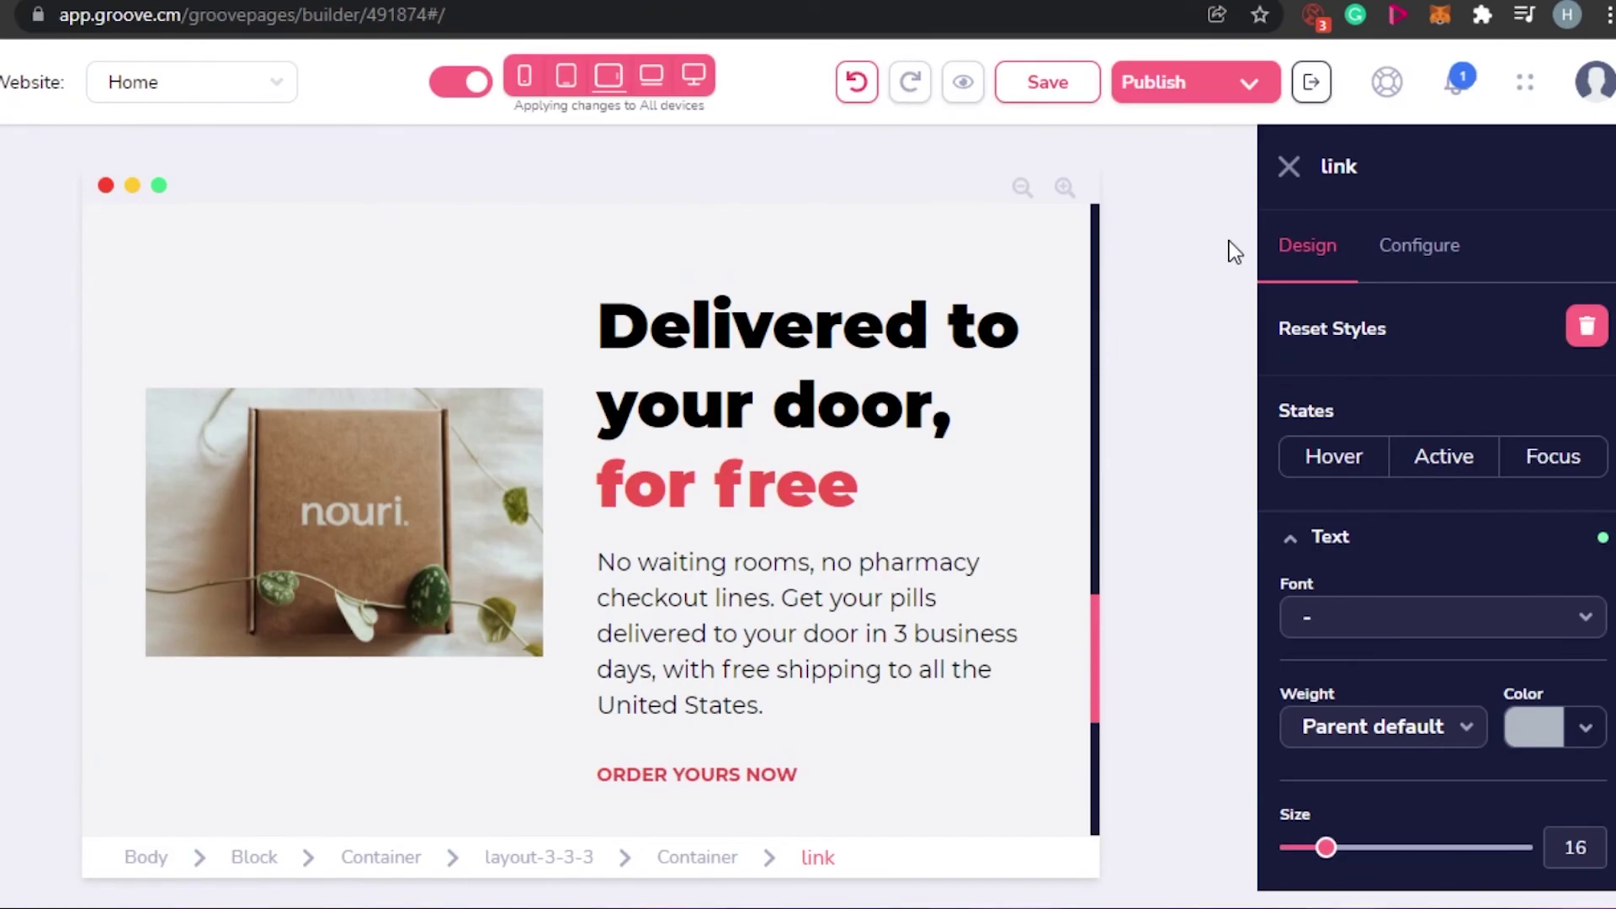
left_click(1288, 166)
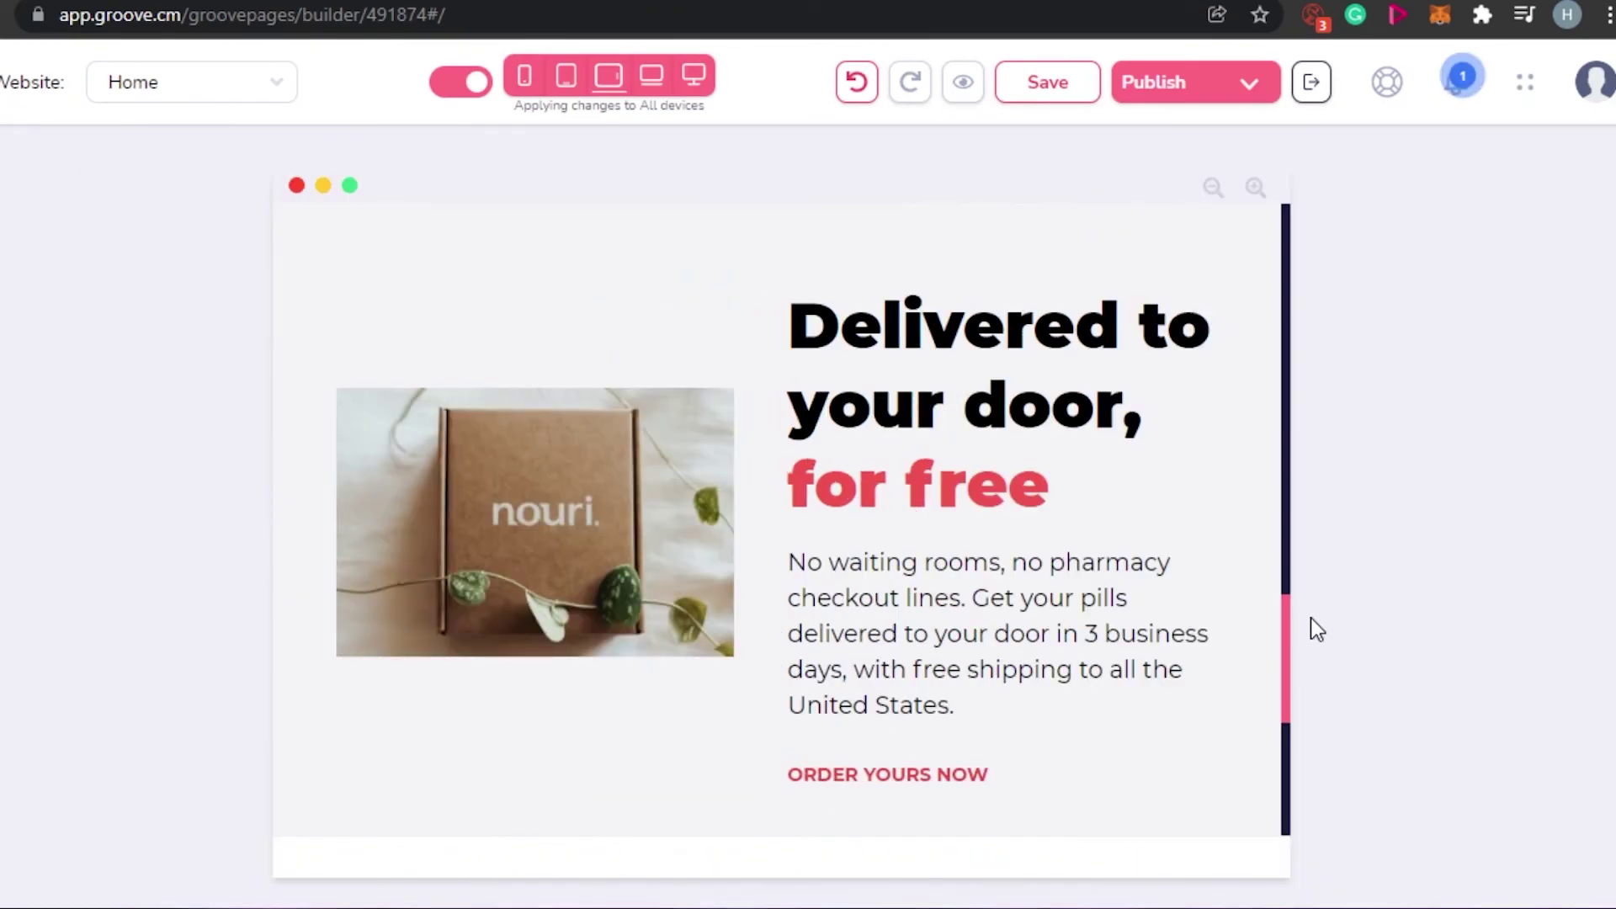
Step: Switch the canvas to the mobile phone layout and review the lower page blocks down to the footer
left_click(687, 221)
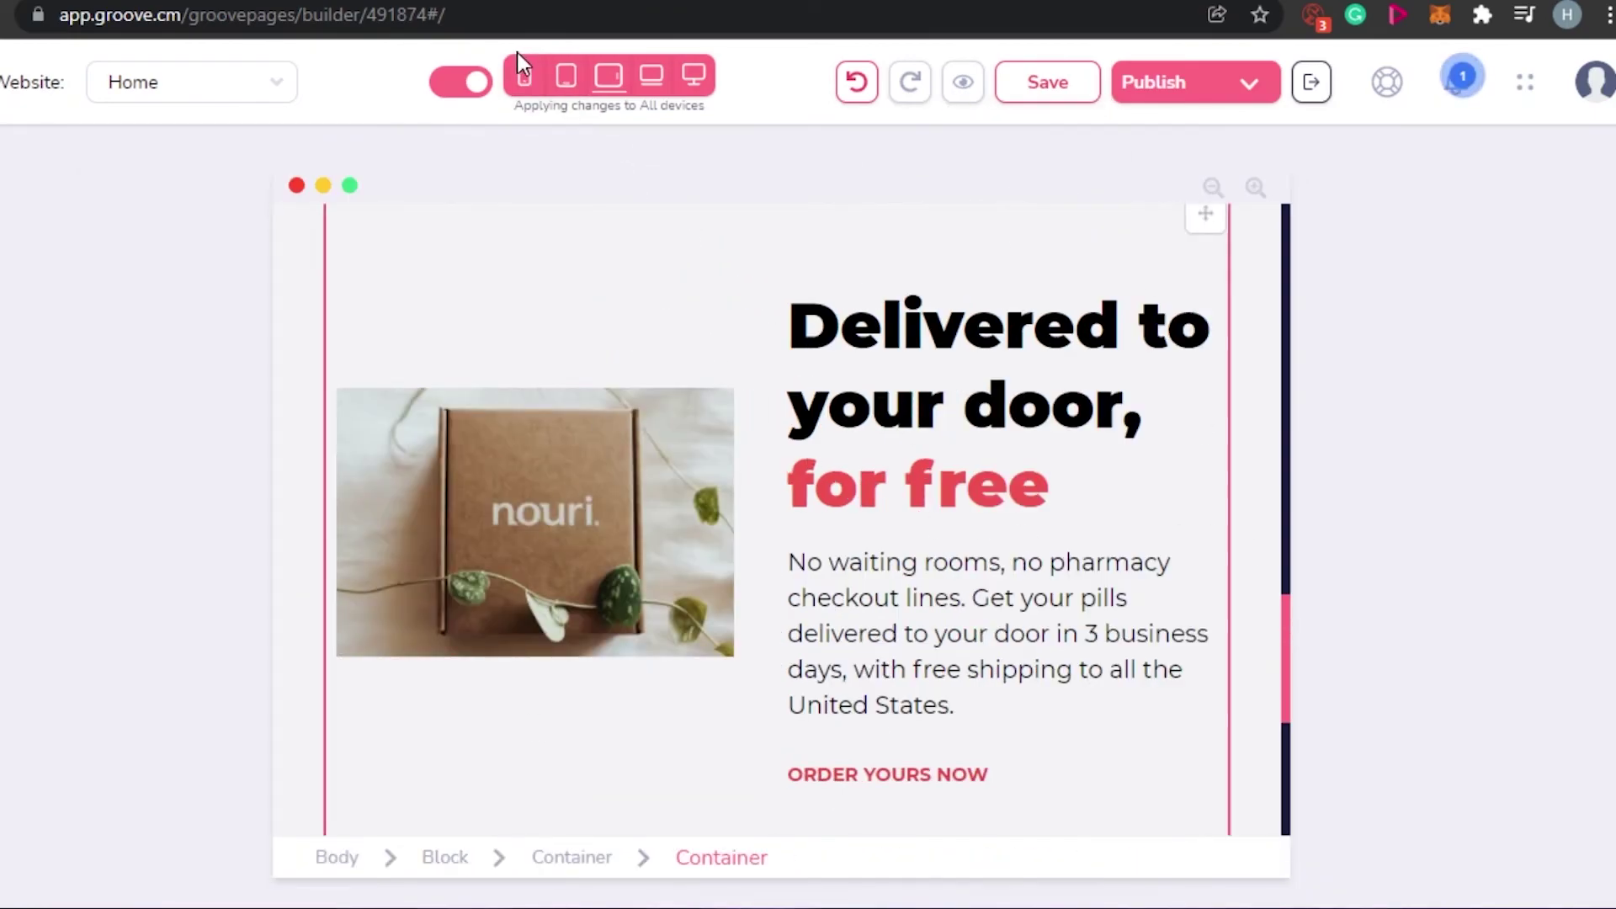
left_click(523, 80)
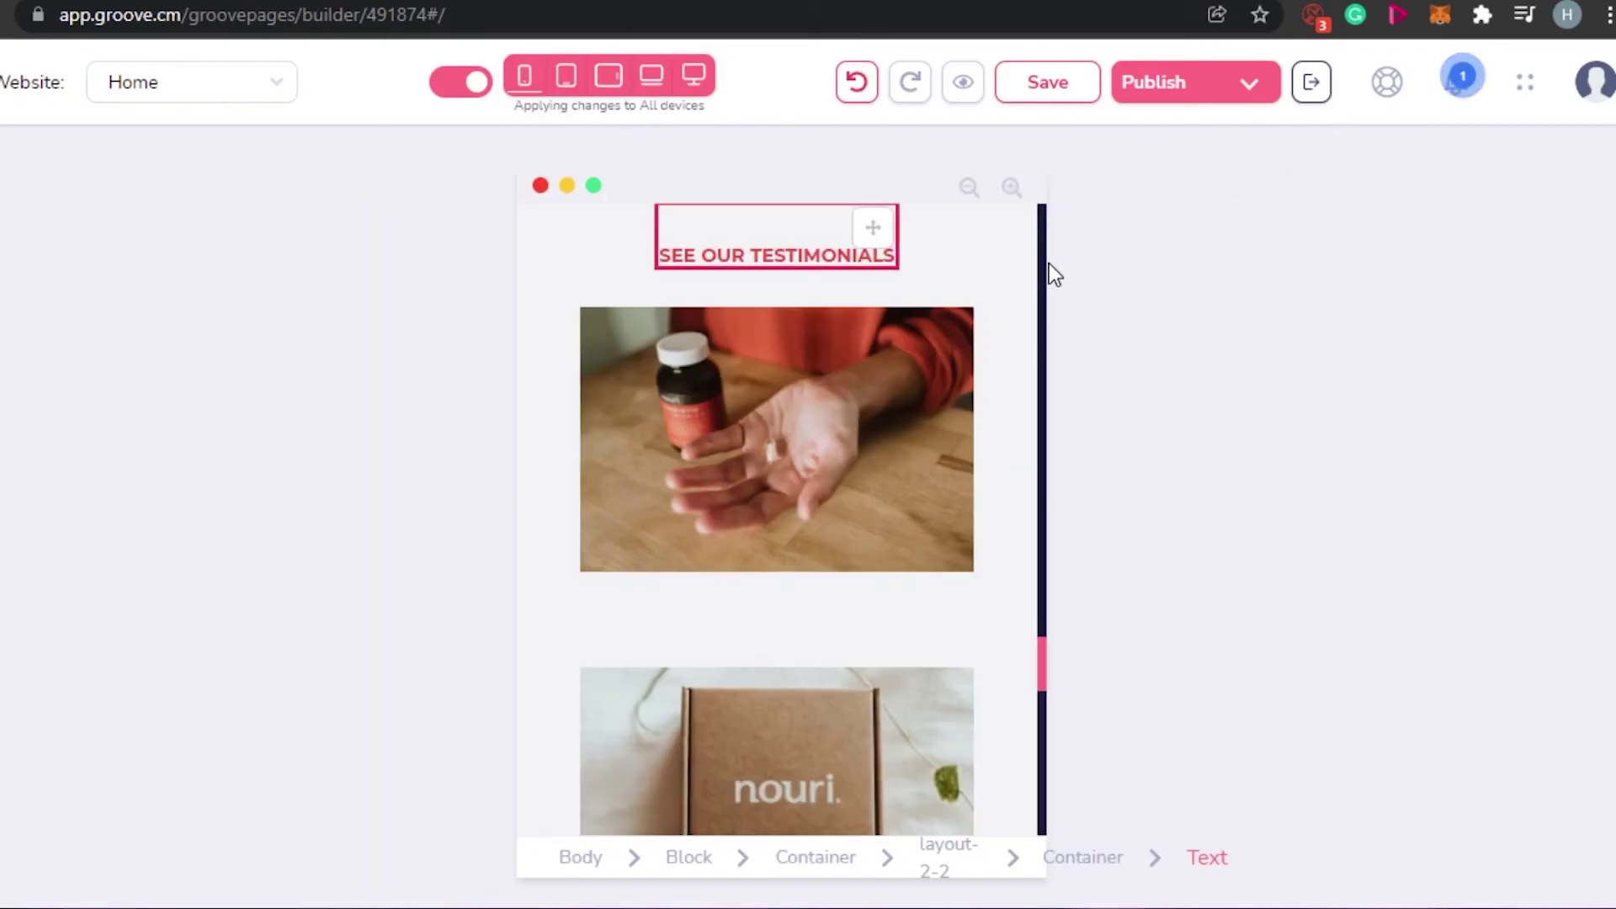
left_click_drag(1042, 667, 1041, 255)
left_click_drag(1043, 277, 1052, 770)
left_click(691, 364)
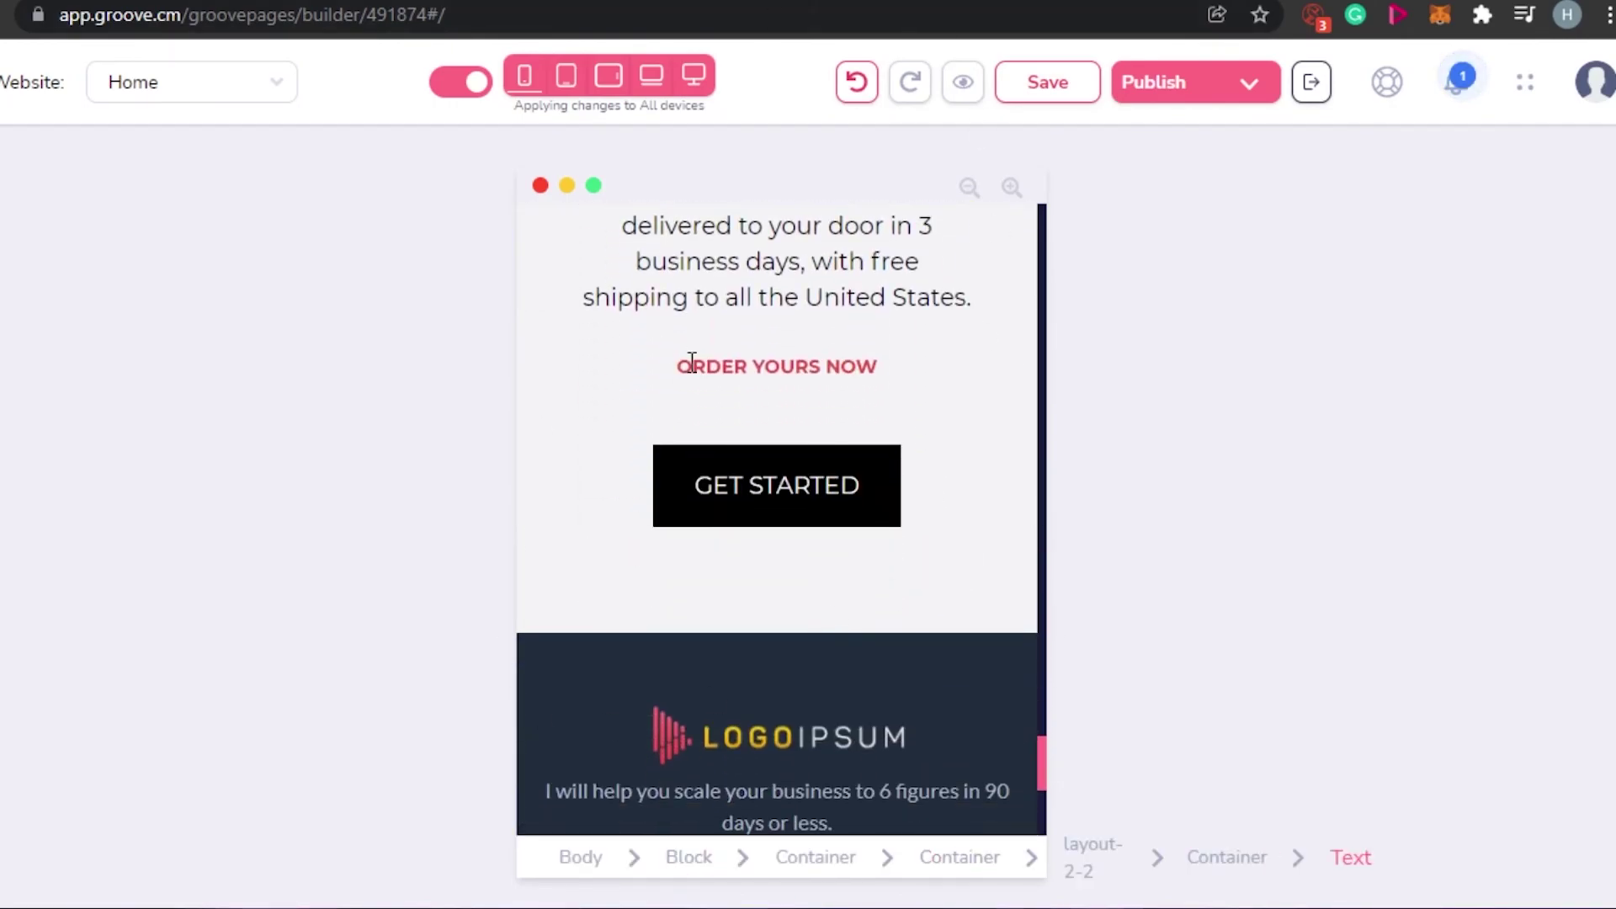
Step: Examine the website's publish settings, including domain management and hosting options, and close them without publishing
left_click(1199, 97)
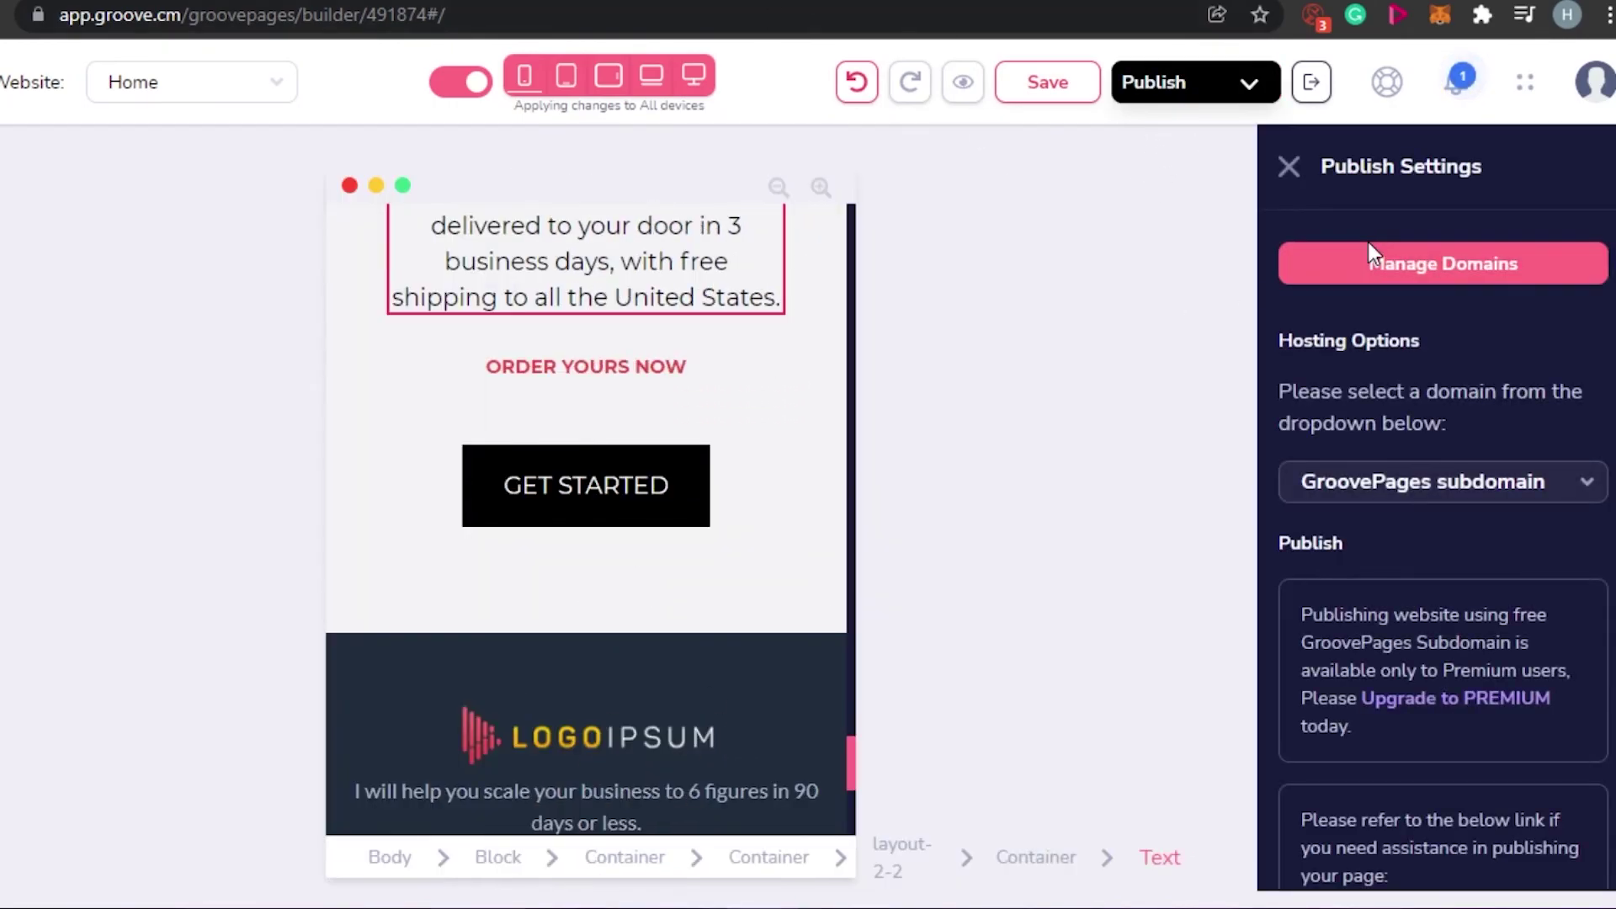
scroll(1442, 547, "down", 1)
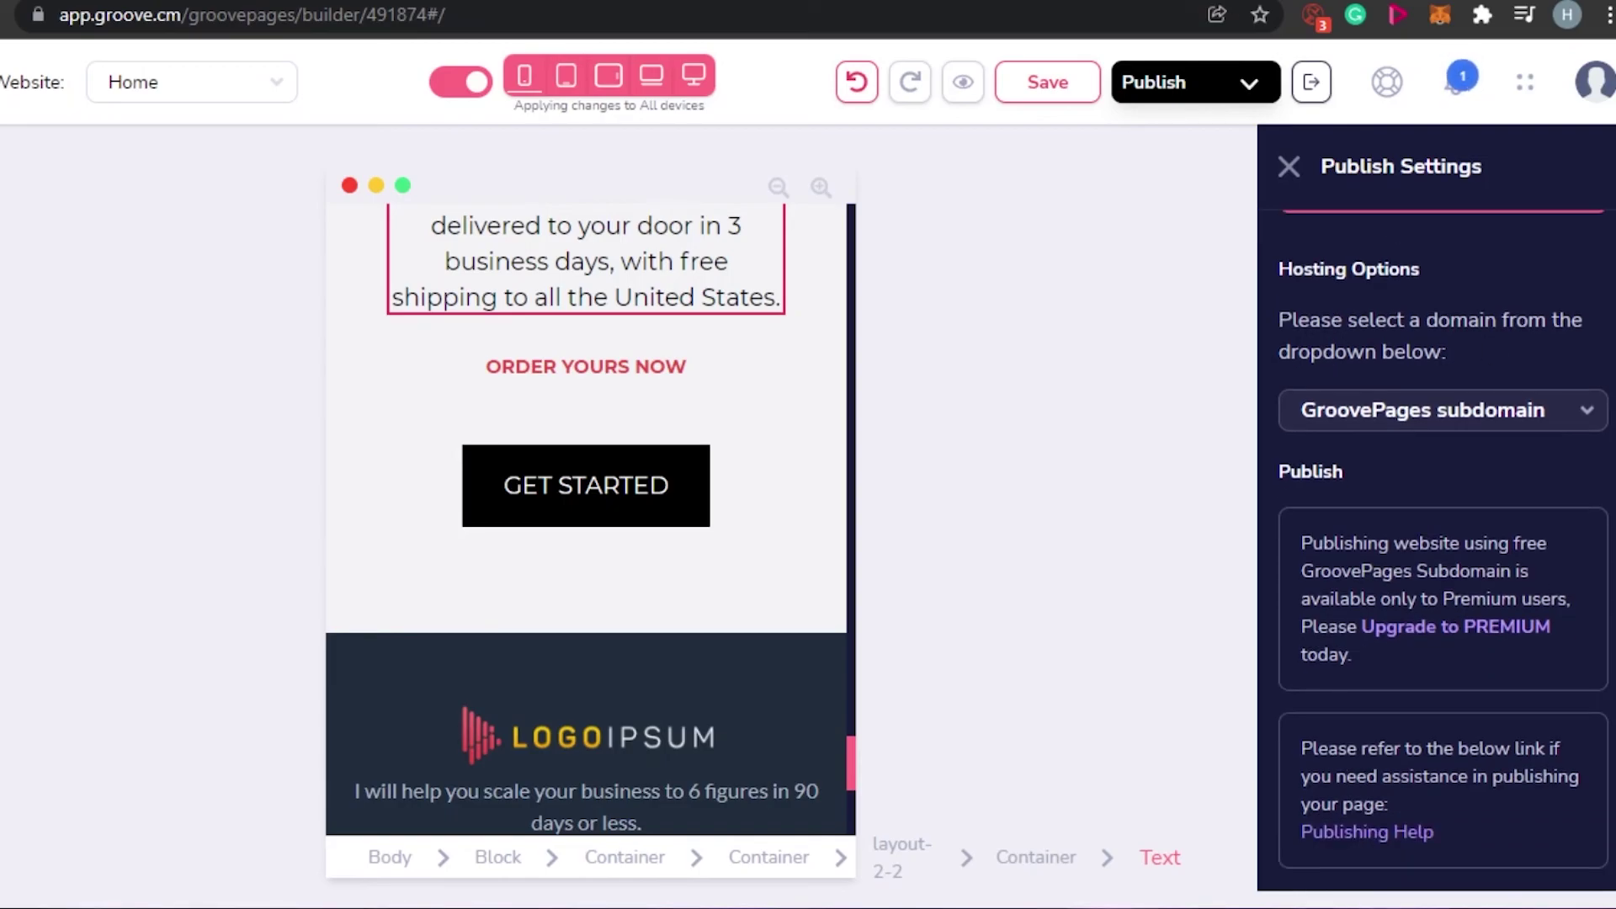
left_click(1291, 170)
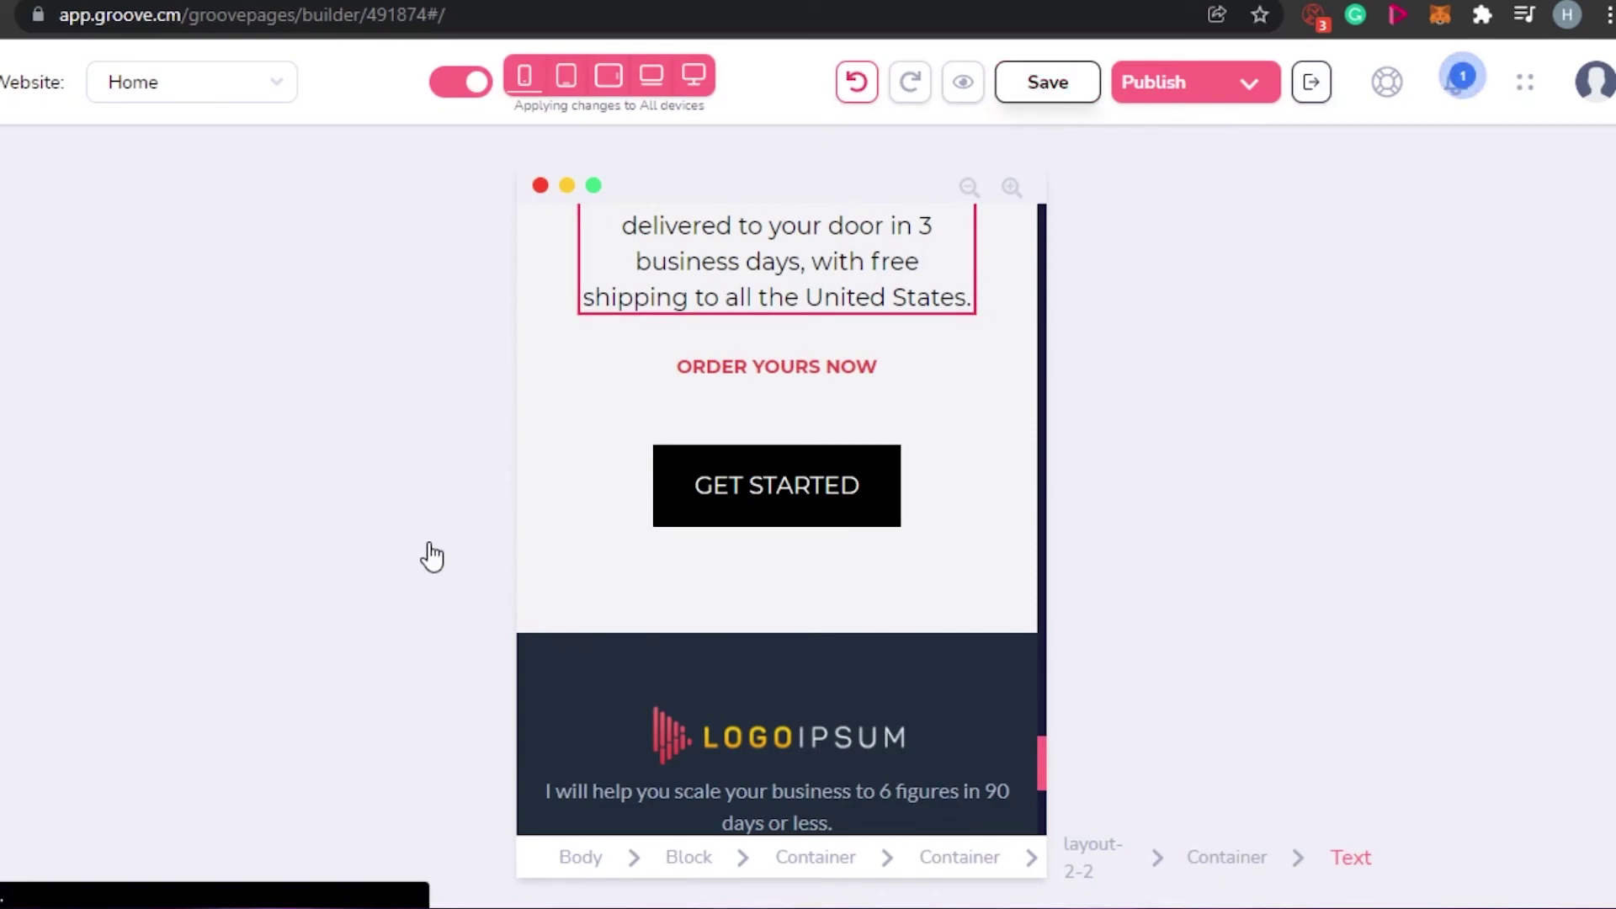
Step: Save the page and review its mobile phone layout from the footer up to the opening block
left_click(931, 594)
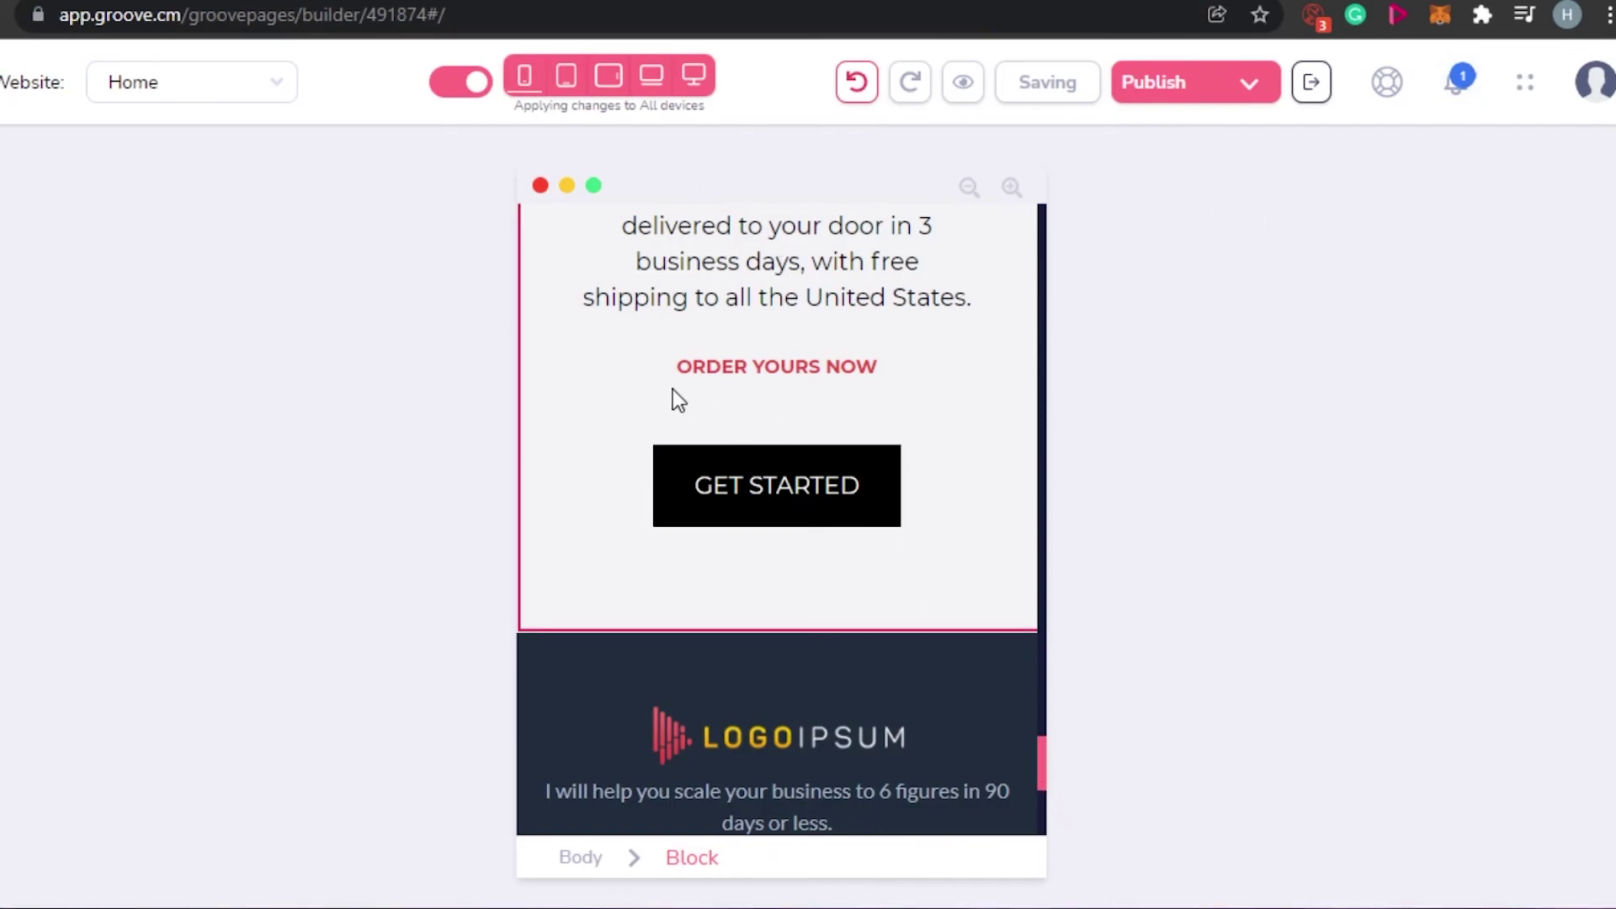
scroll(784, 426, "up", 5)
left_click(784, 426)
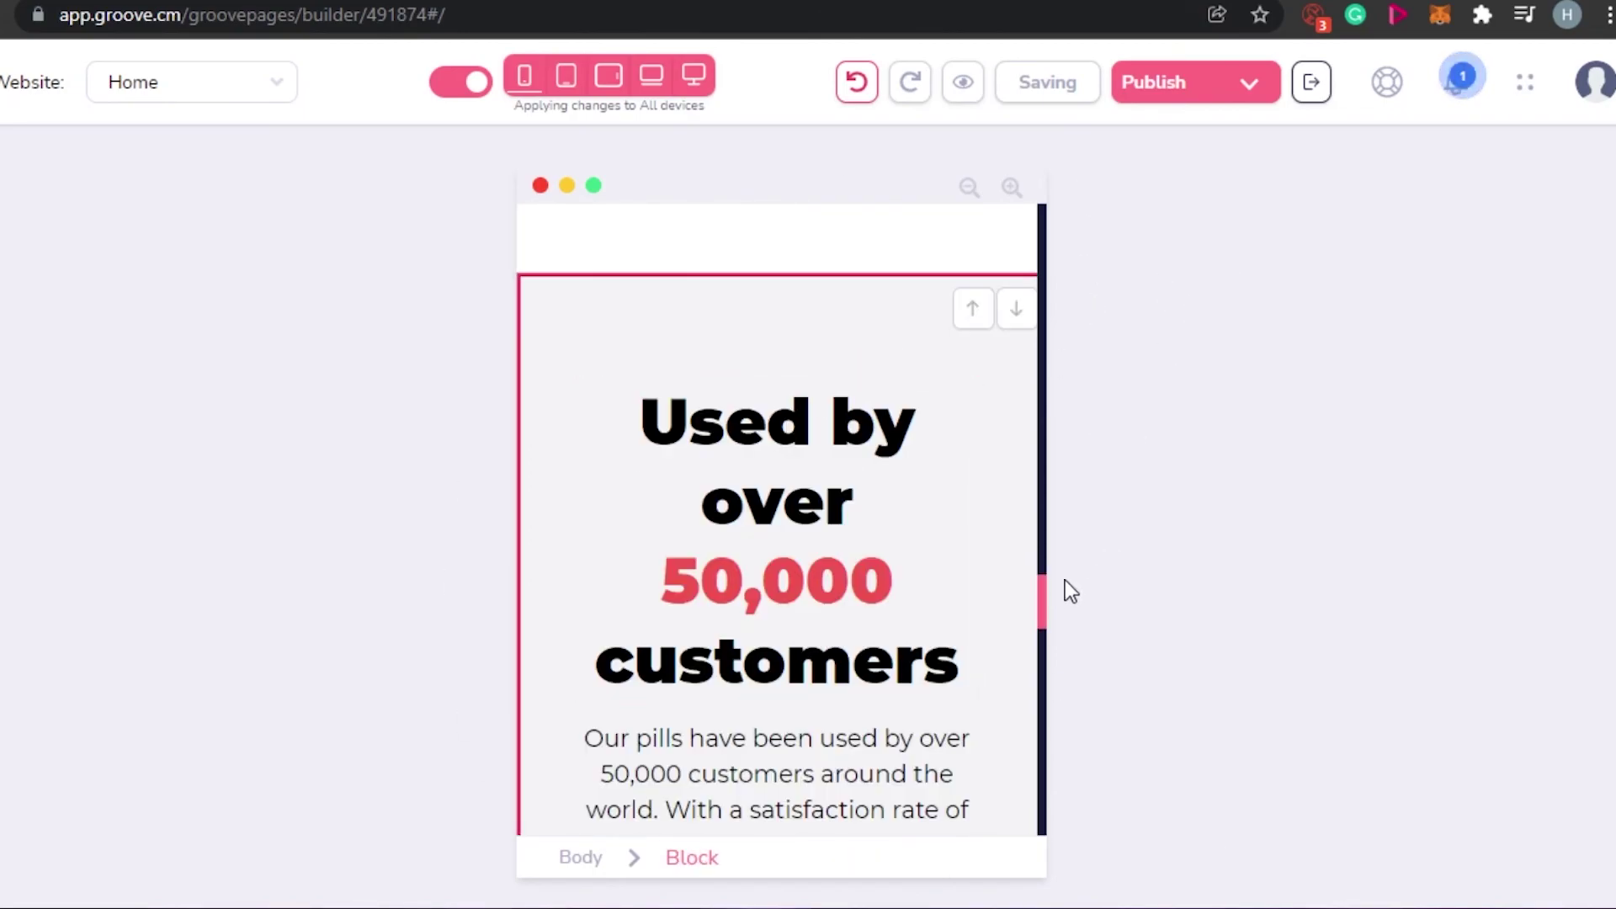
left_click(1049, 457)
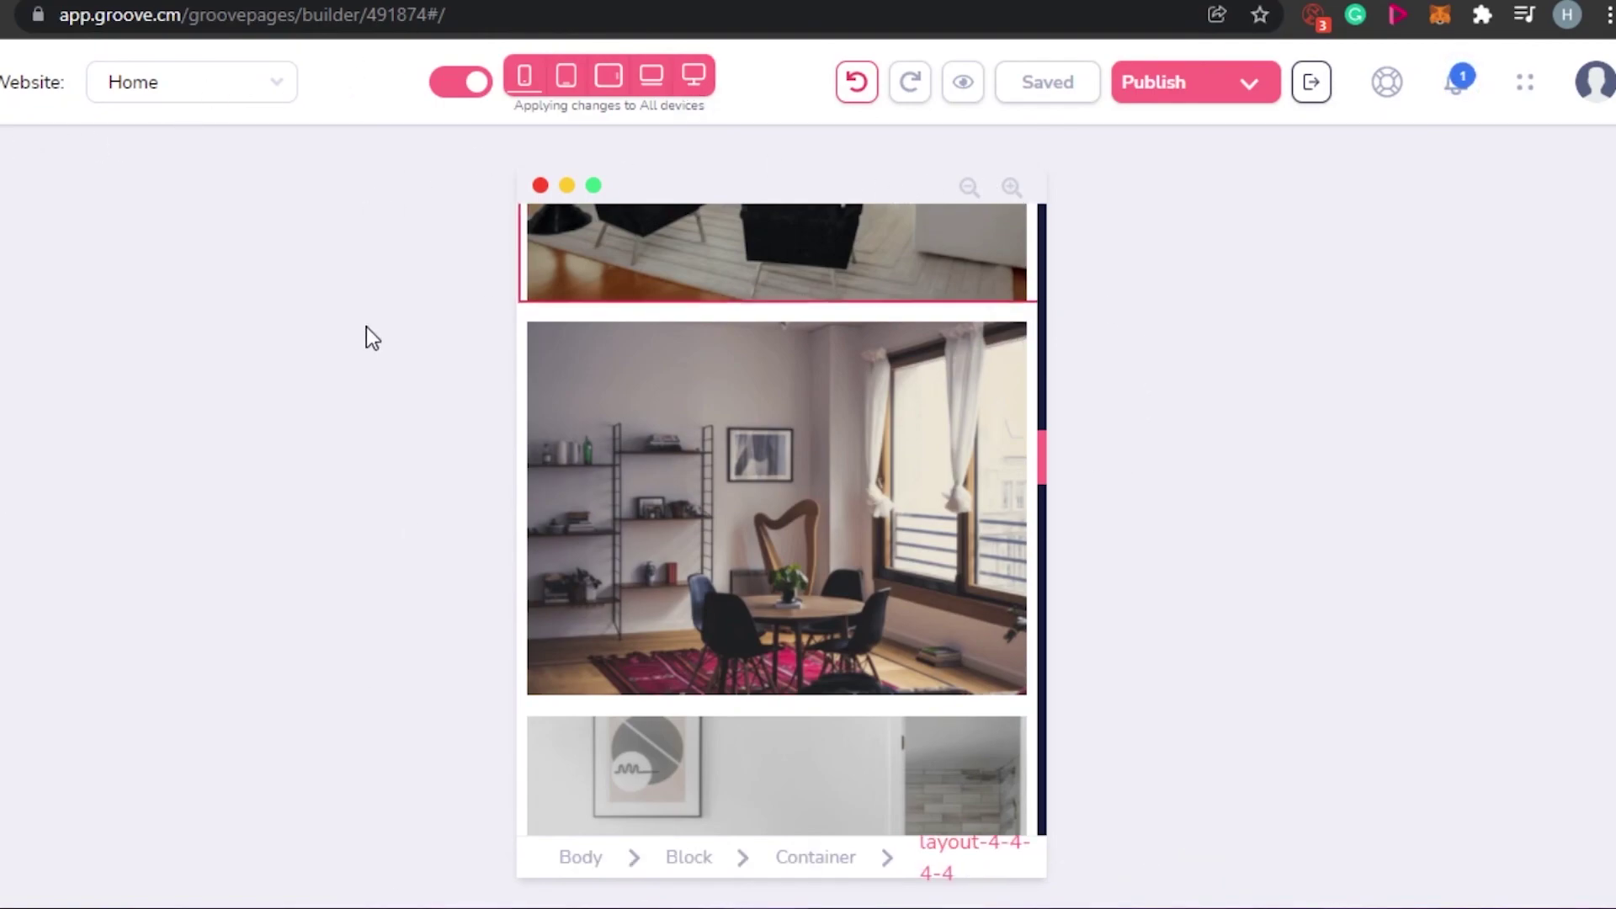
left_click_drag(1047, 458, 1044, 322)
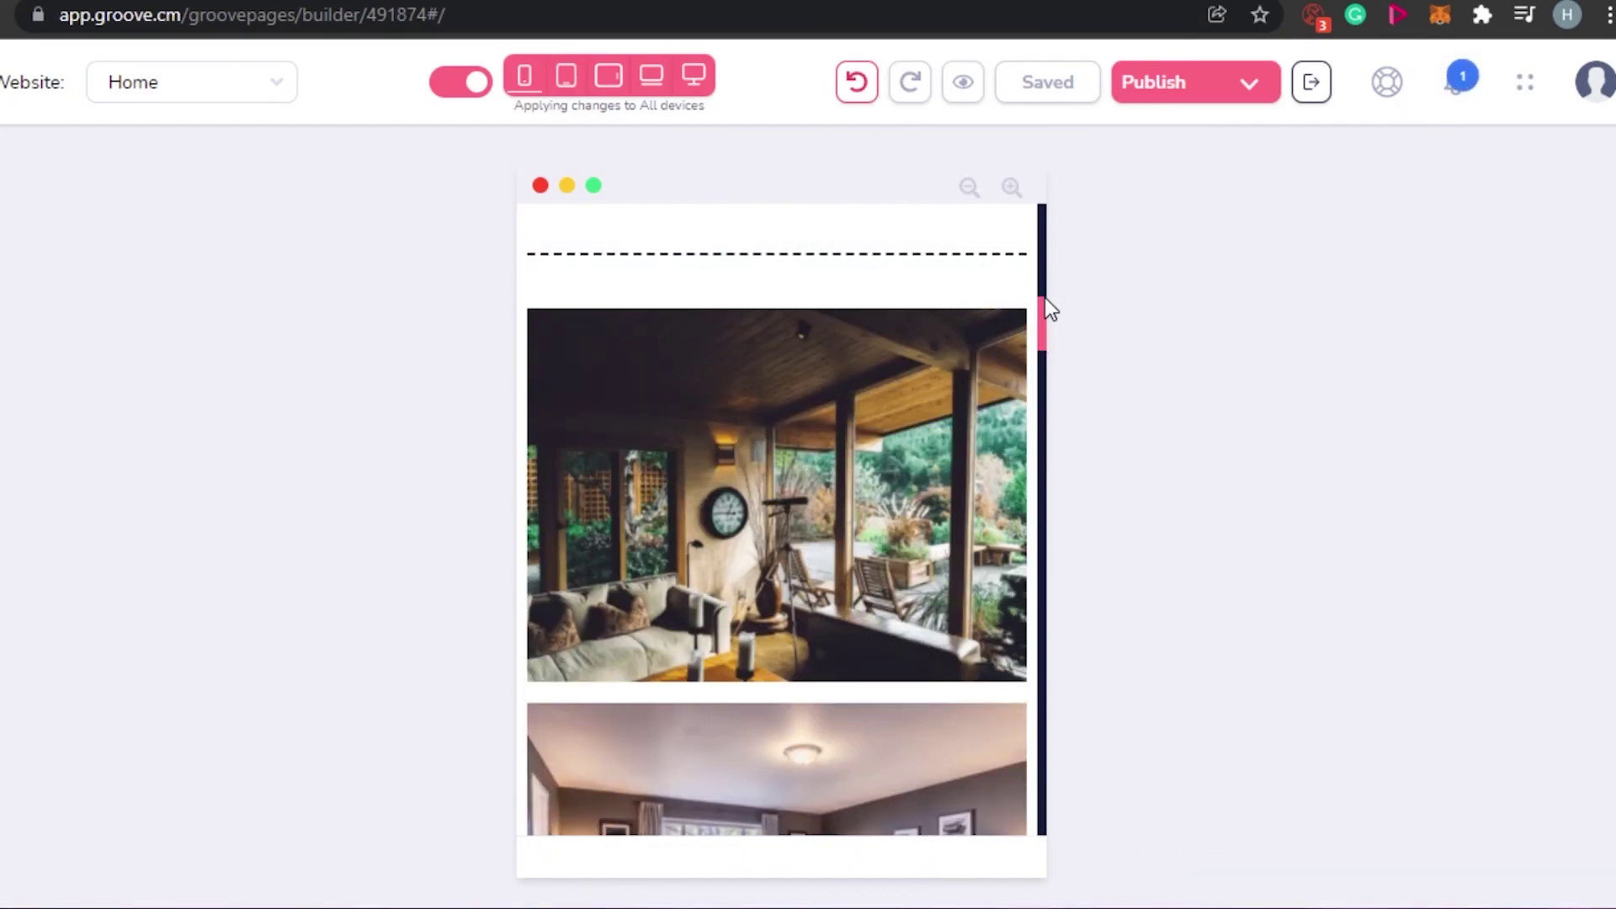
left_click_drag(1044, 294, 1044, 220)
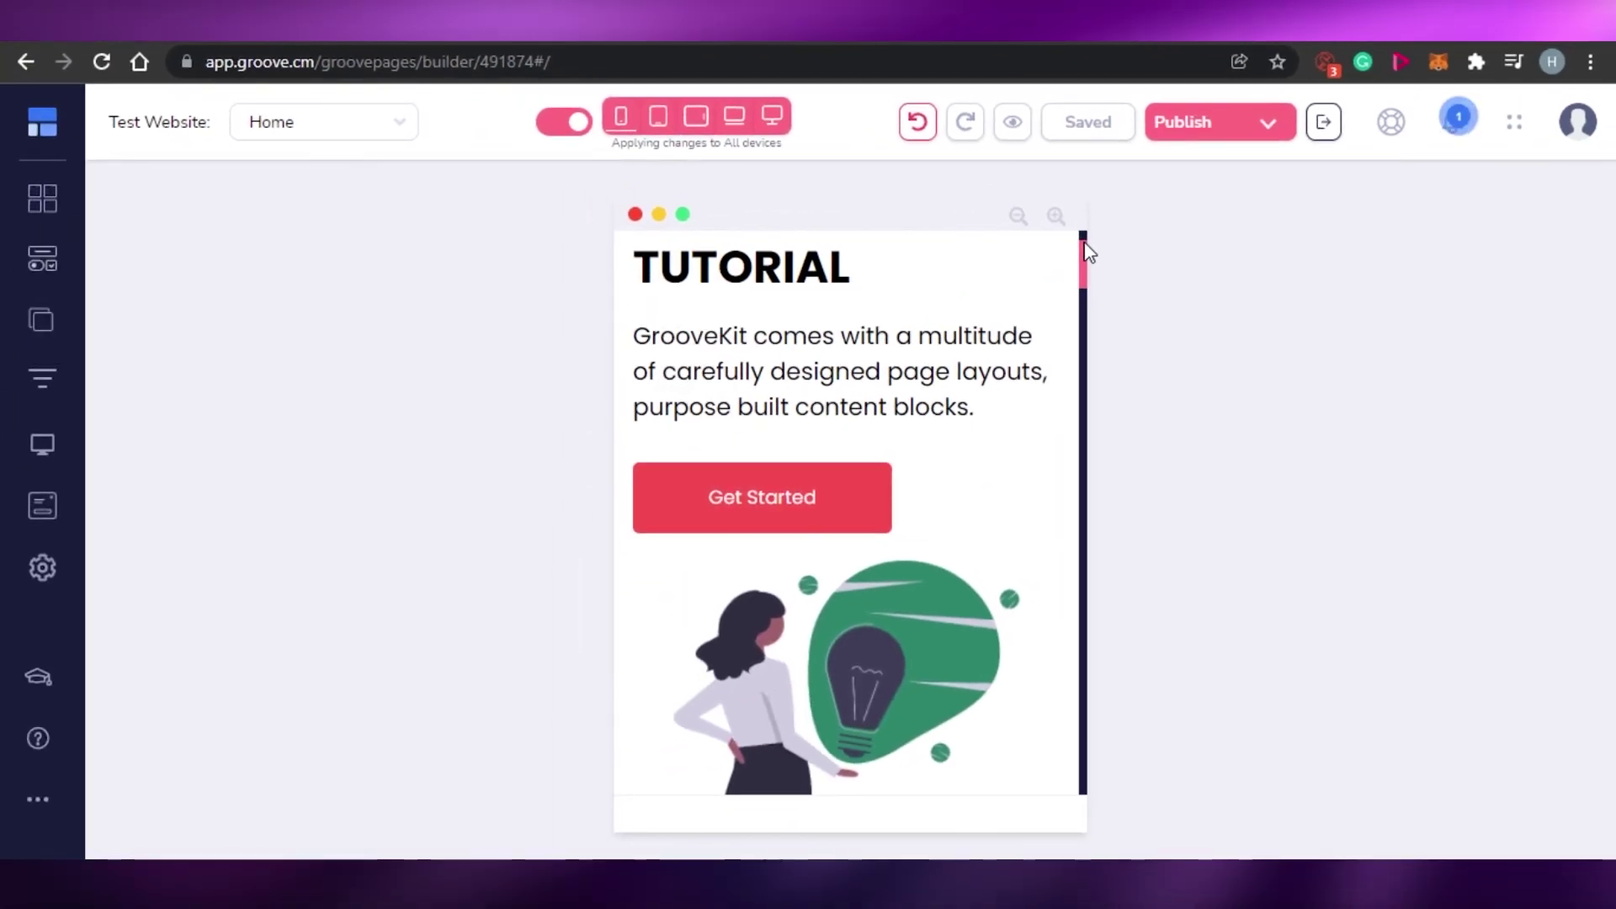
Step: Switch the canvas back to the landscape tablet layout and review the "Used by over 50,000 customers" block
scroll(923, 287, "down", 5)
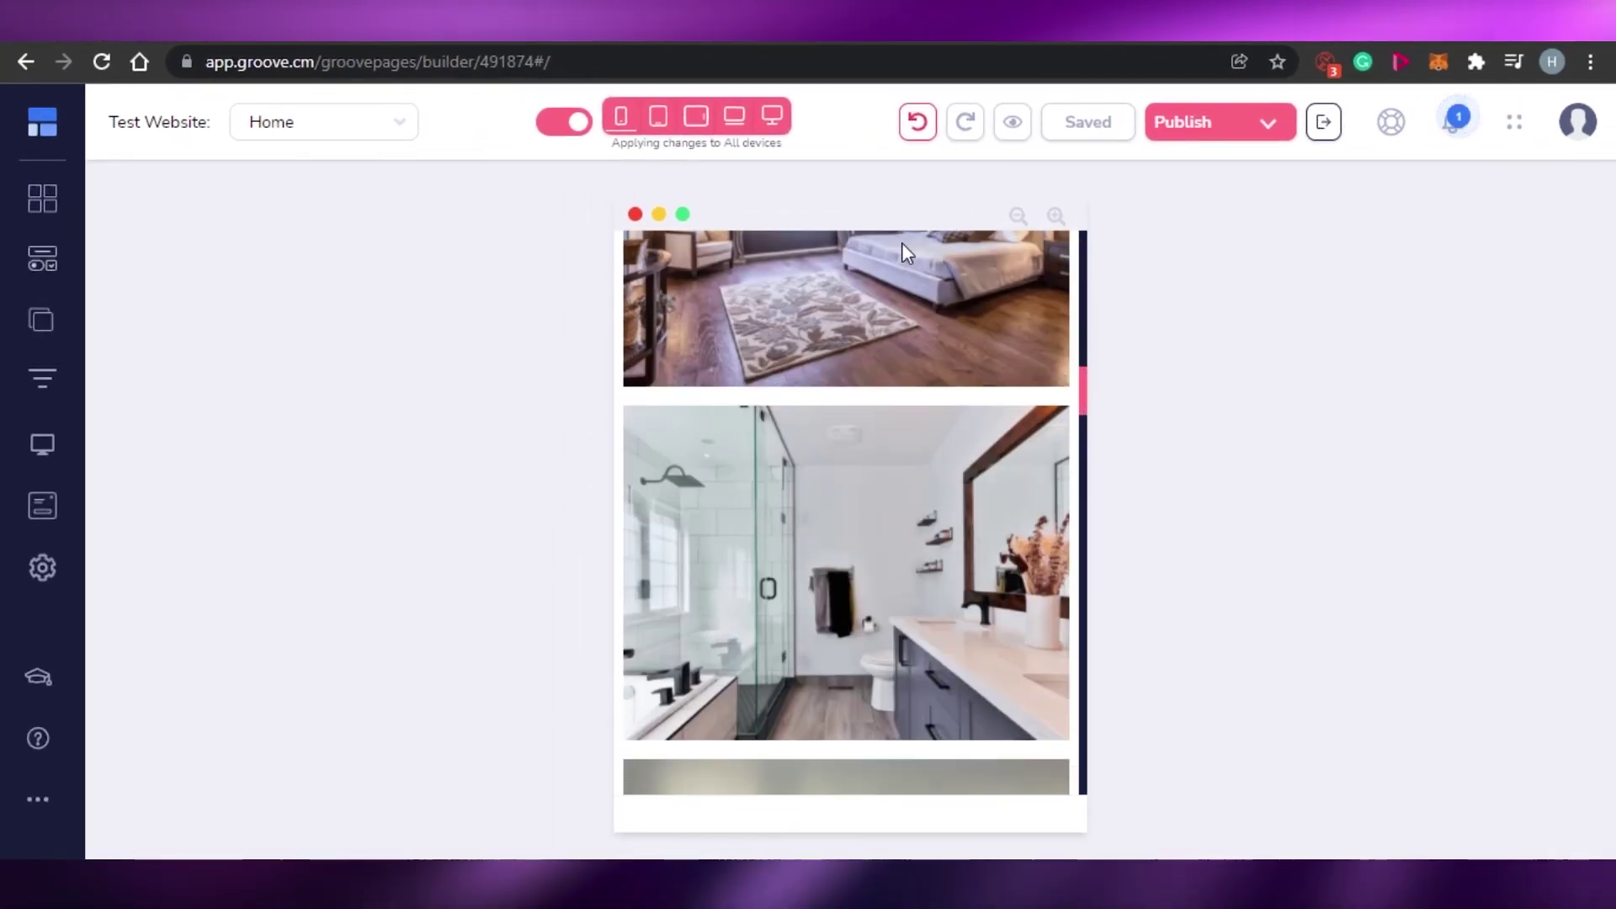
left_click(695, 117)
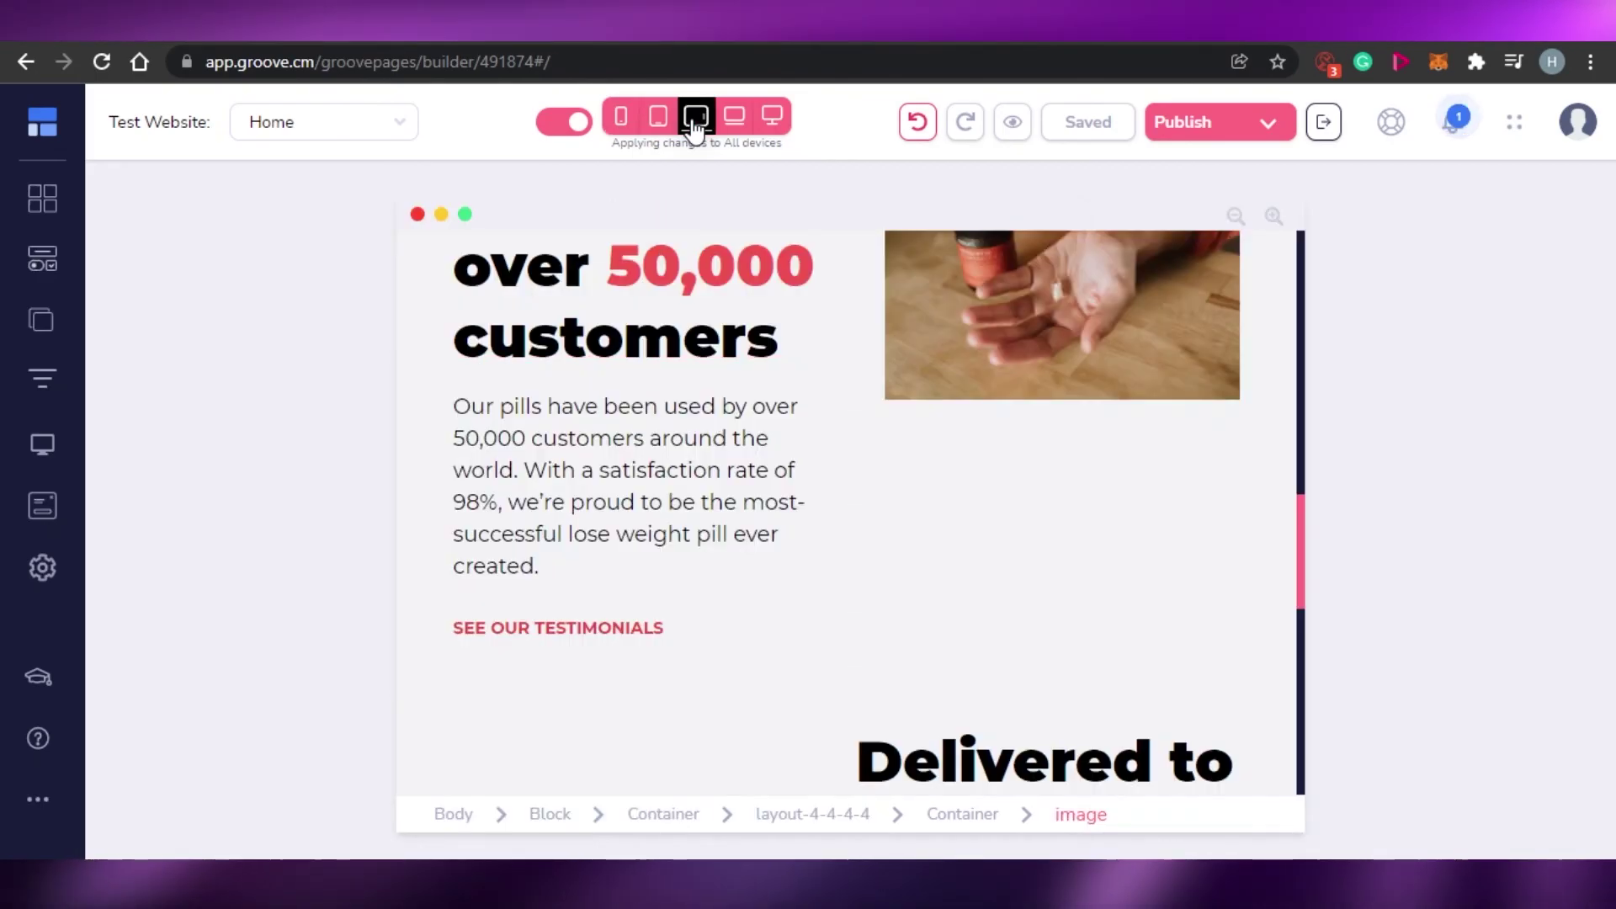
left_click_drag(1306, 577, 1305, 526)
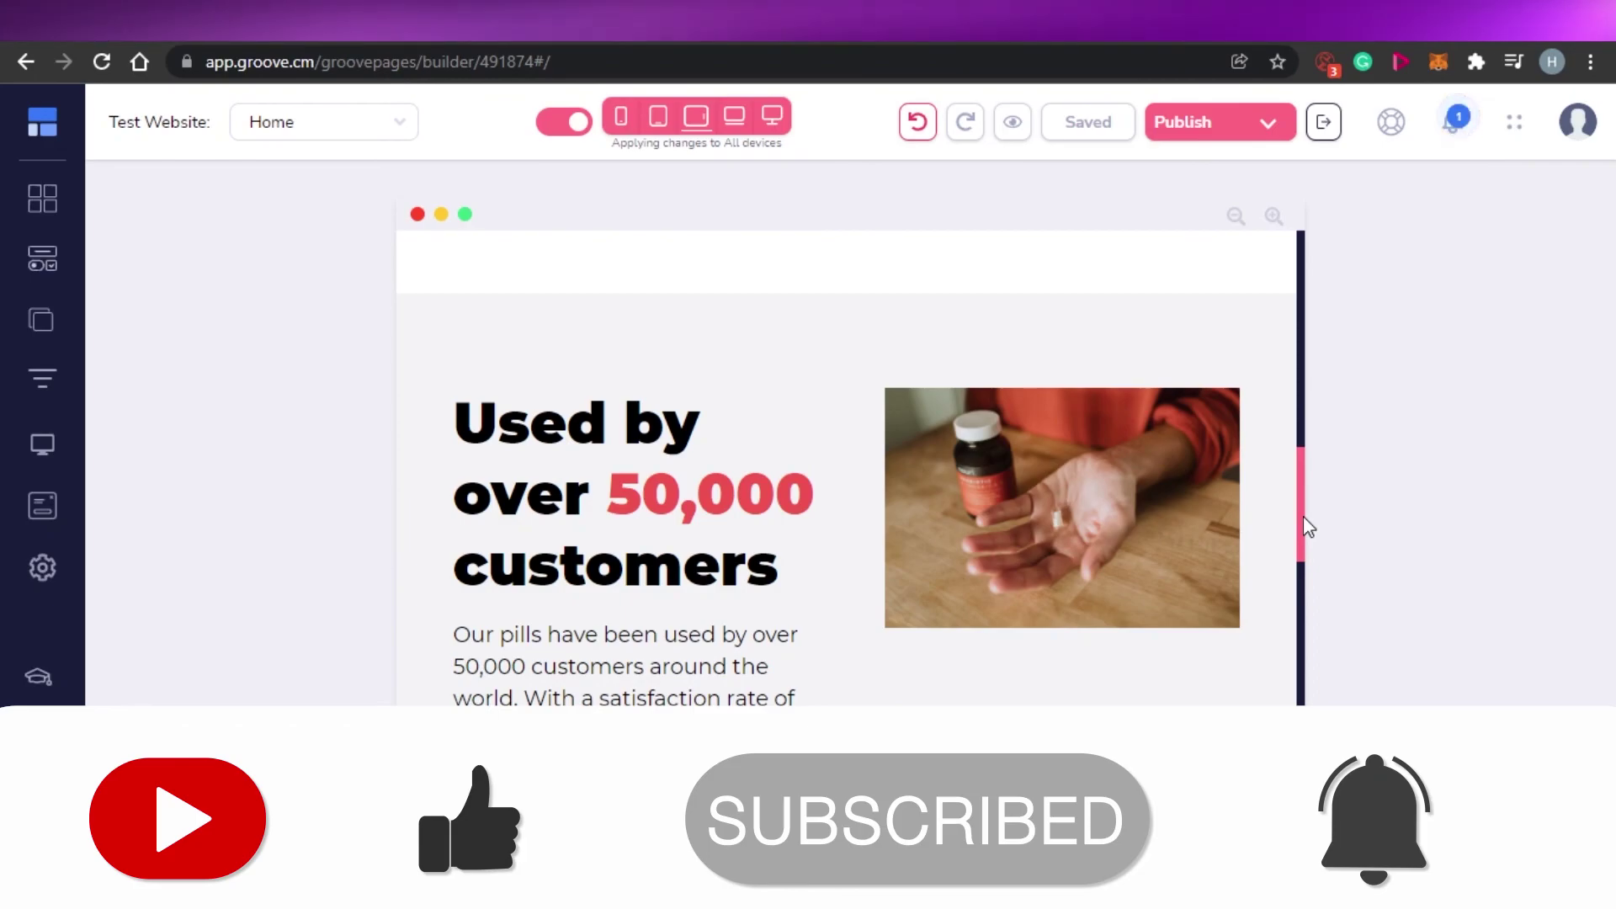